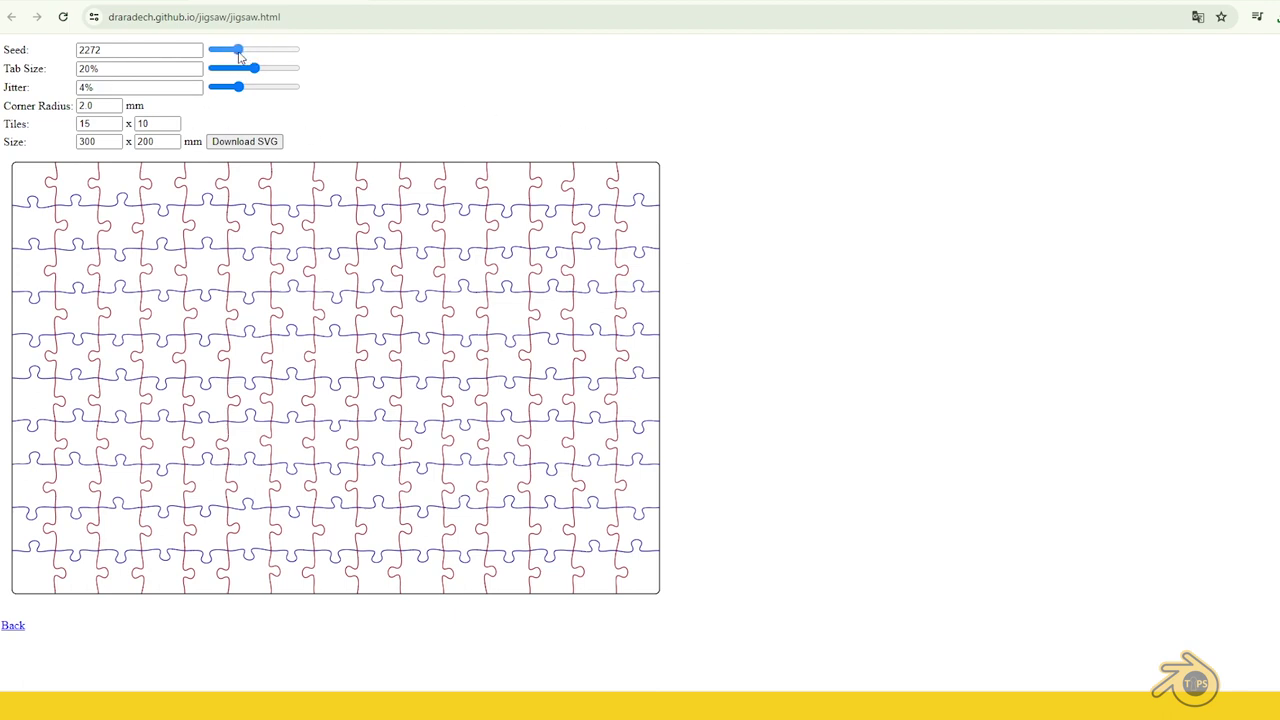
- Set the seed to 5103 and jitter to 1%, then download the puzzle as SVG
left_click_drag(237, 49, 255, 49)
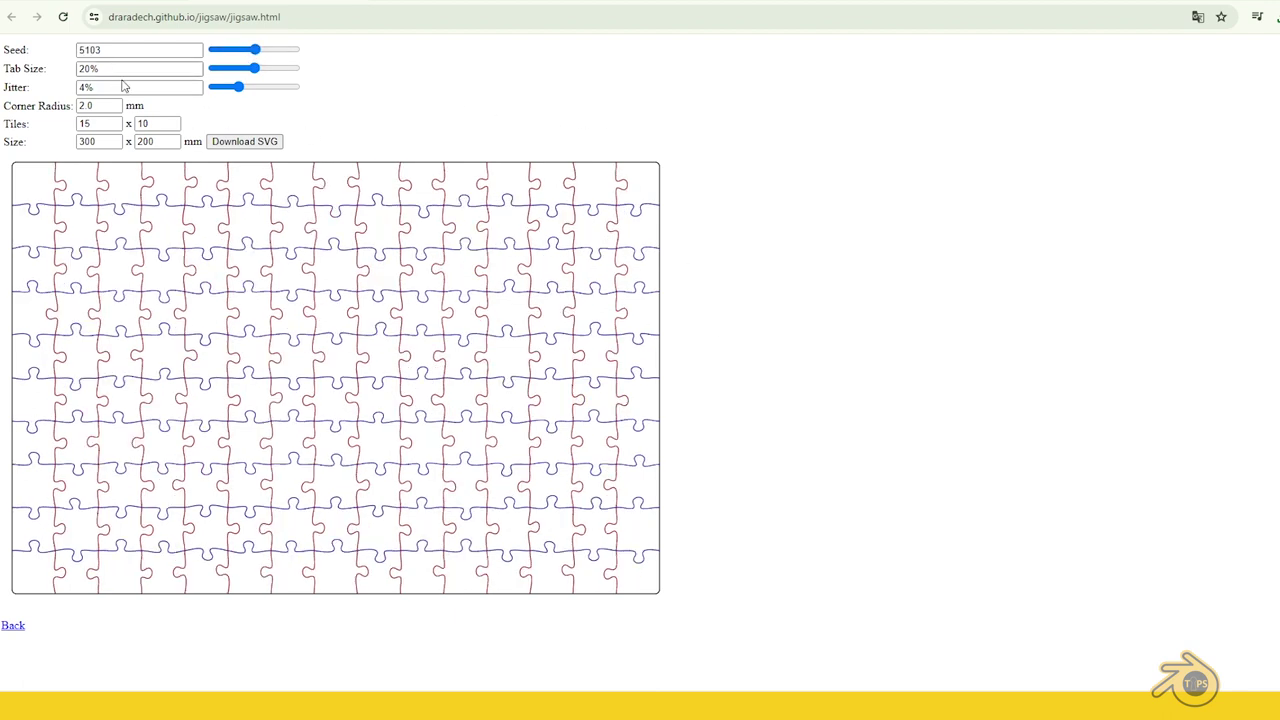
left_click_drag(124, 87, 81, 84)
type("1%")
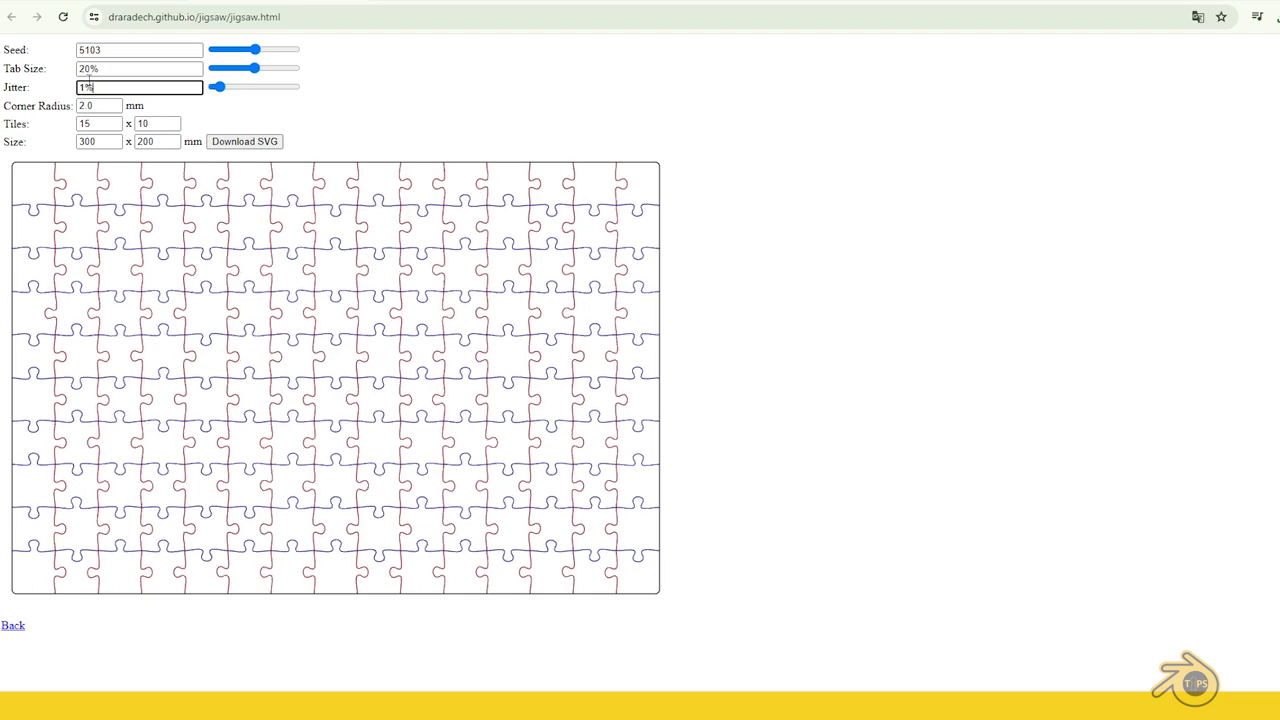
left_click(108, 105)
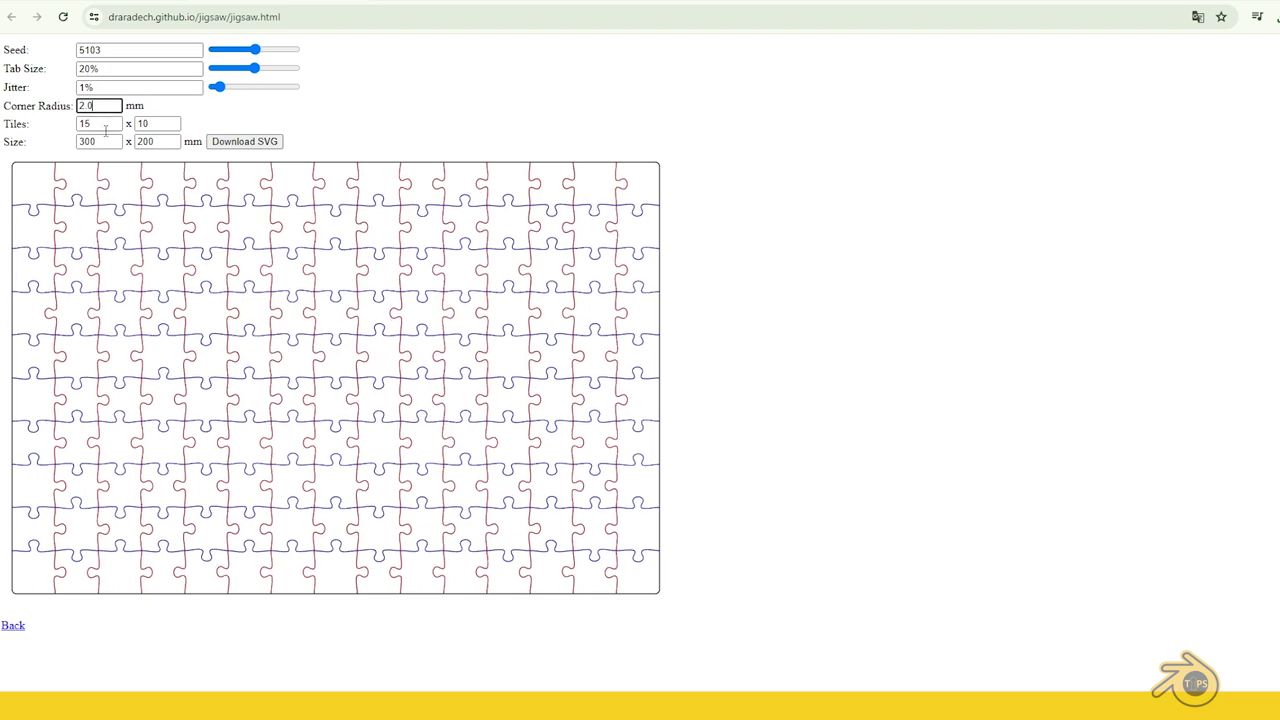
left_click(245, 146)
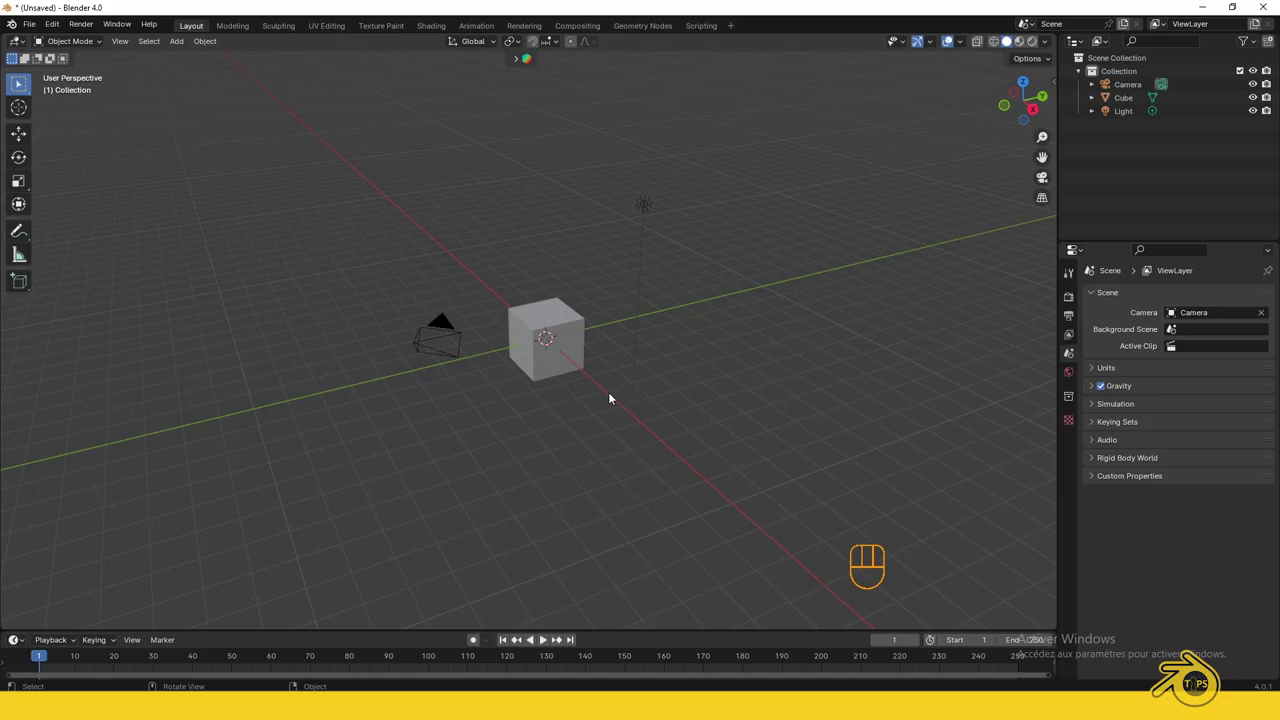
- Delete the default camera, cube and light from the scene
key("a")
key("x")
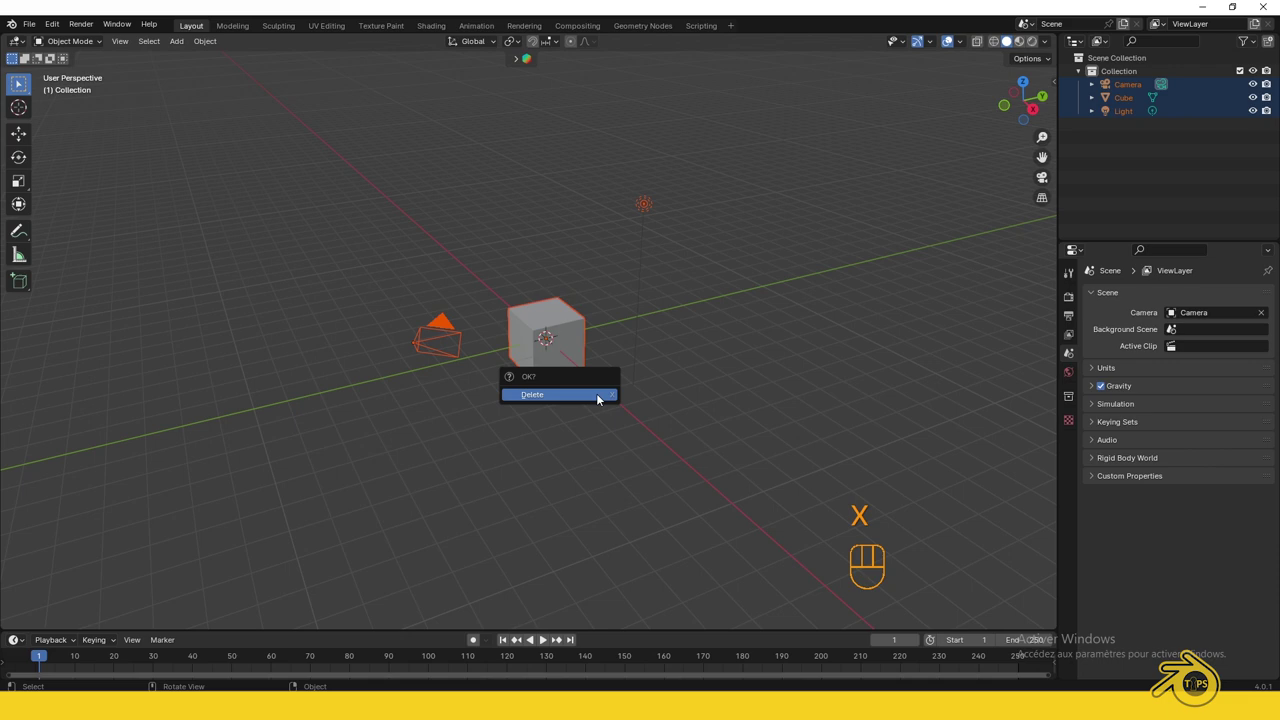
left_click(596, 394)
- Import jigsaw.svg from the PUZZLE folder and view it from the top
left_click(30, 24)
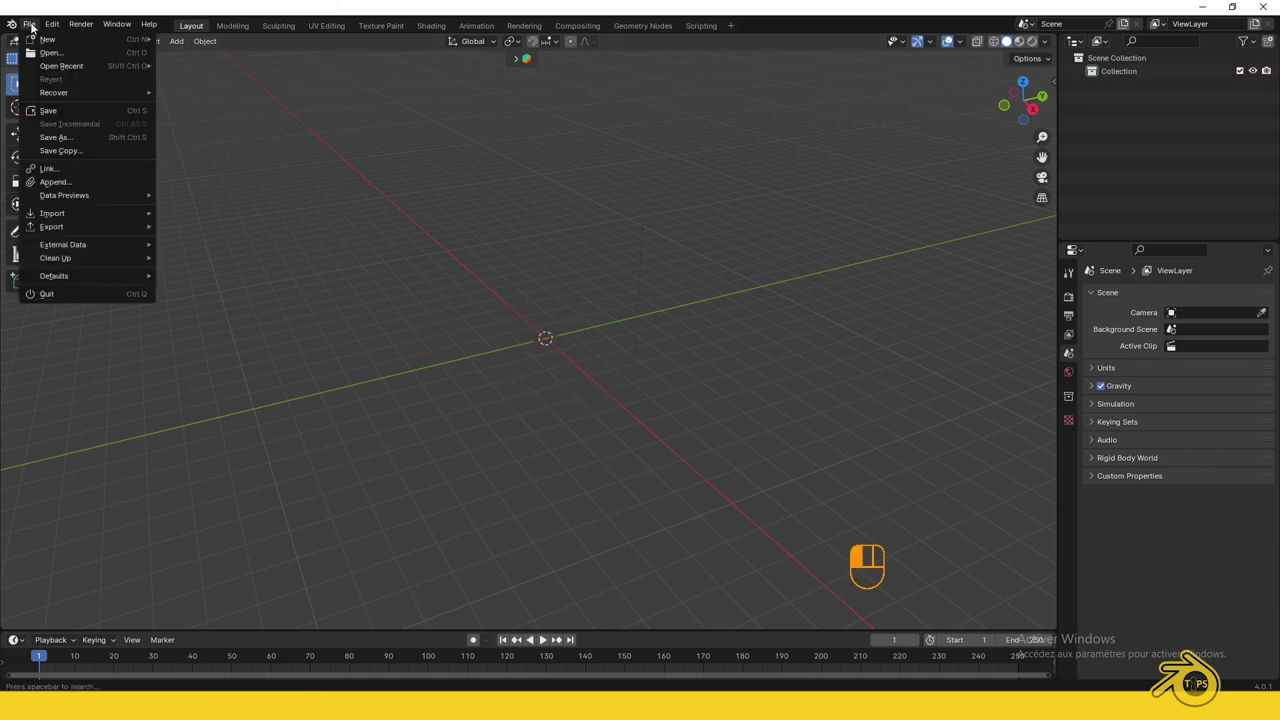
mouse_move(71, 210)
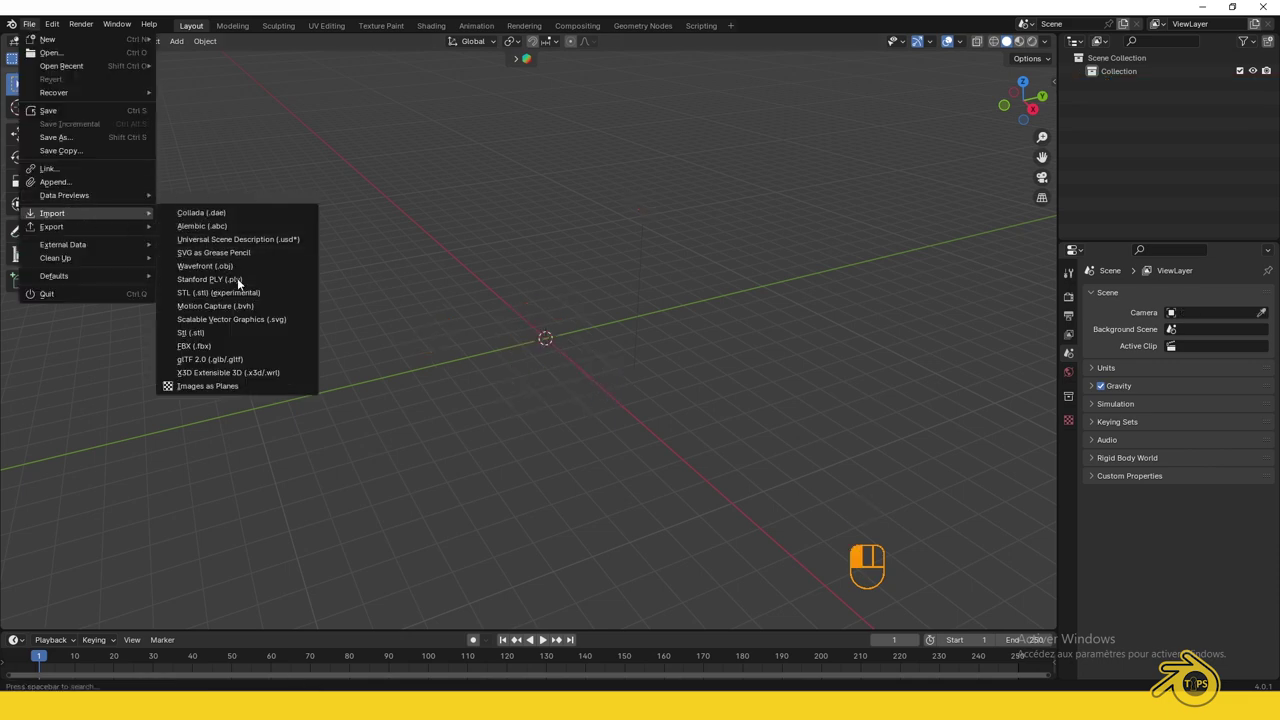
left_click(249, 322)
left_click(366, 374)
left_click(569, 249)
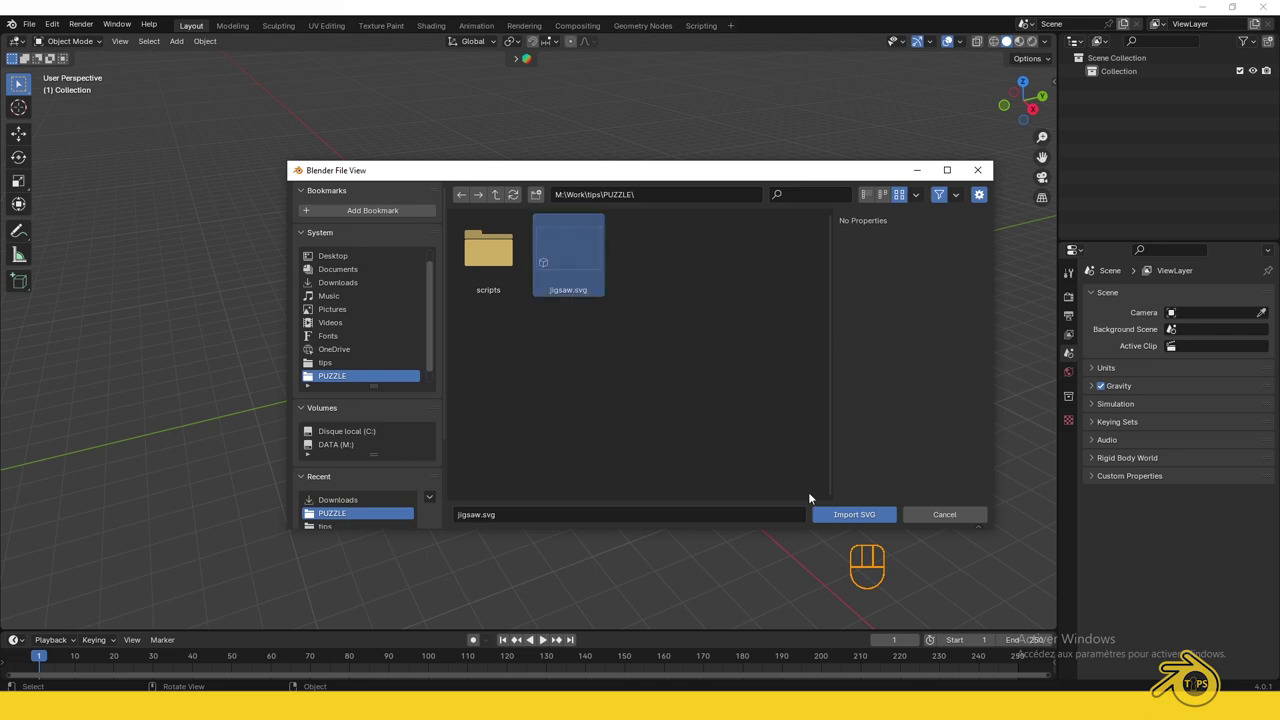
left_click(852, 514)
left_click_drag(1018, 98, 1025, 86)
left_click(1025, 86)
- Scale all three imported jigsaw curves up by a factor of 10
key("a")
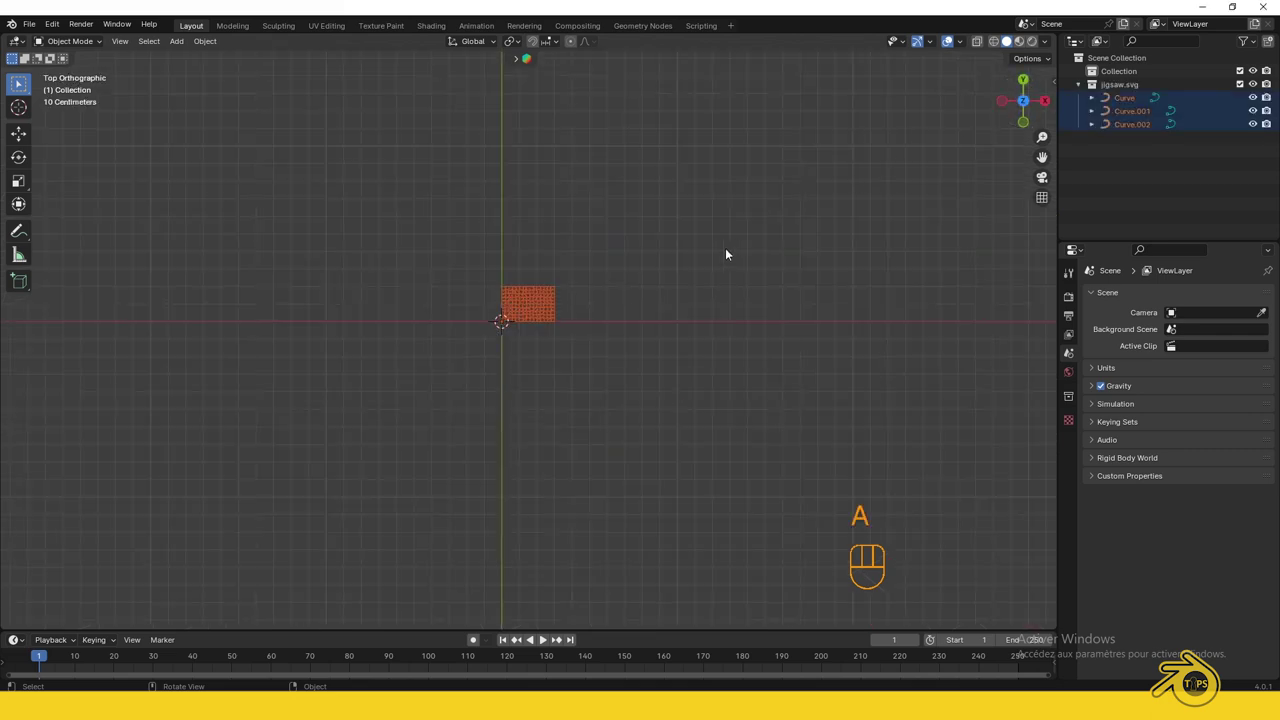
key("s")
key("KP_1")
key("KP_0")
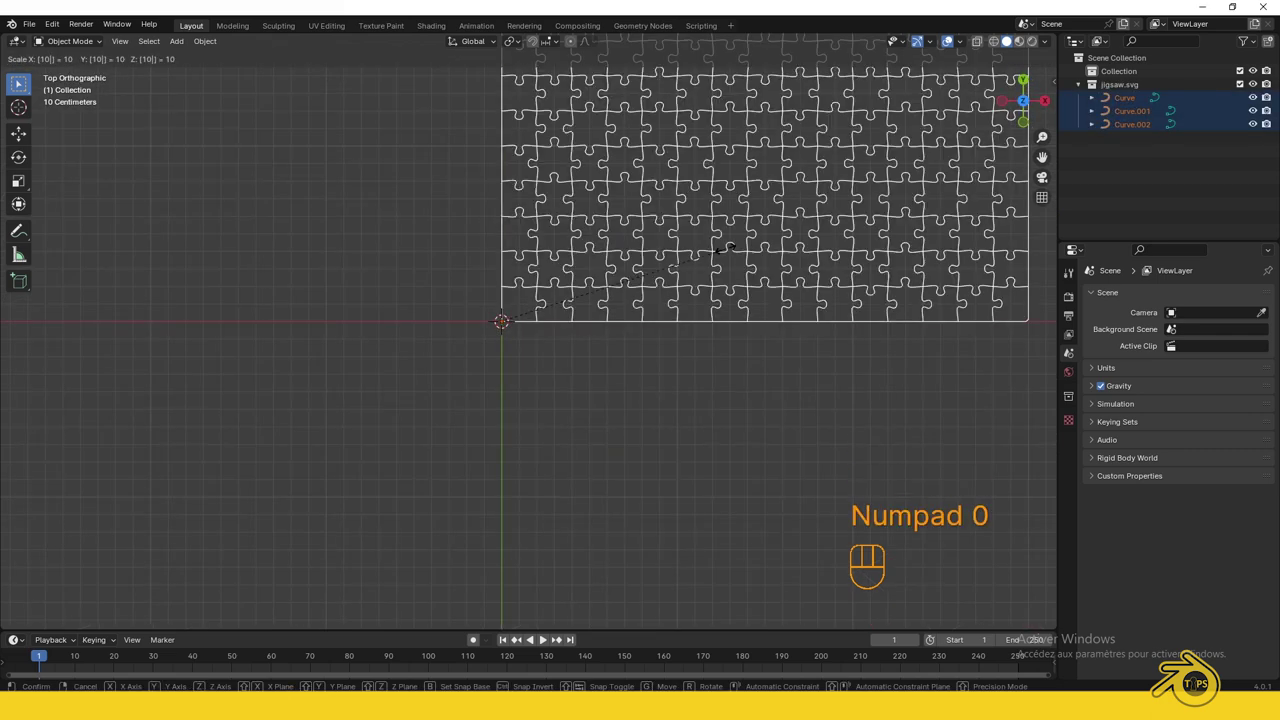
key("Return")
scroll(725, 250, "down", 5)
middle_click_drag(676, 290, 594, 336, "shift")
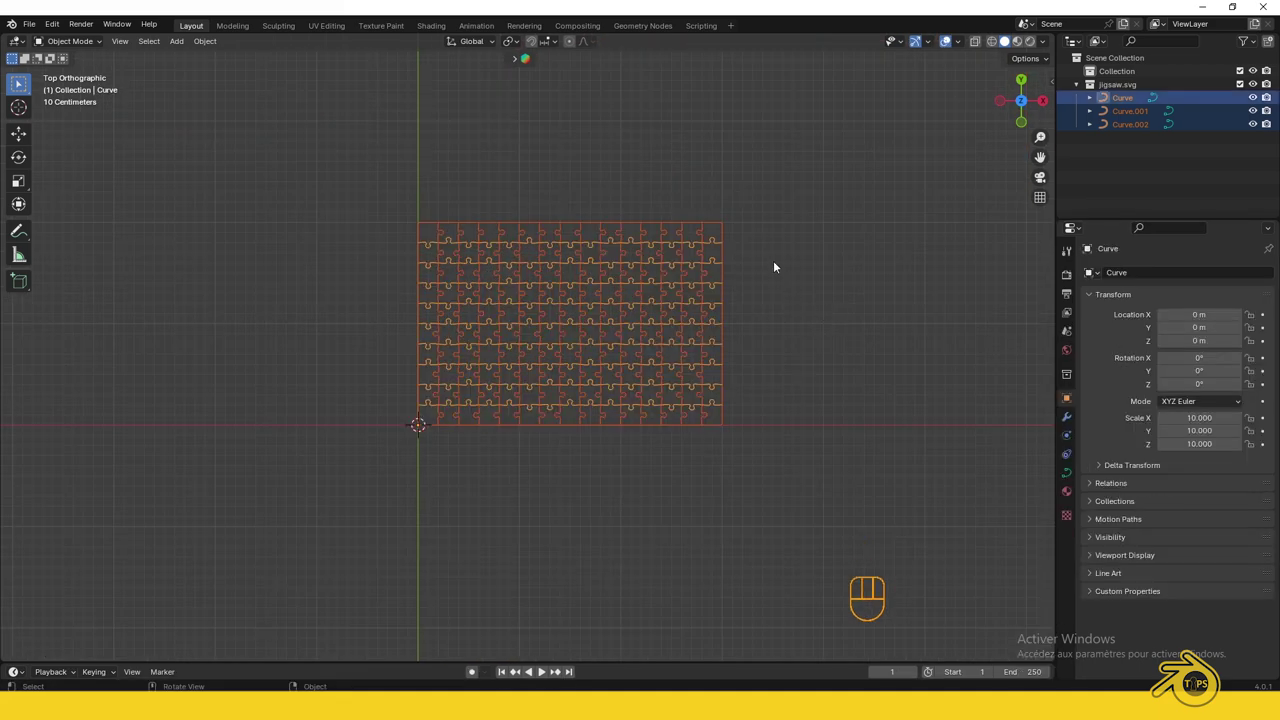
- Join the border, horizontal and vertical cut curves into one object with Ctrl+J
left_click(715, 232)
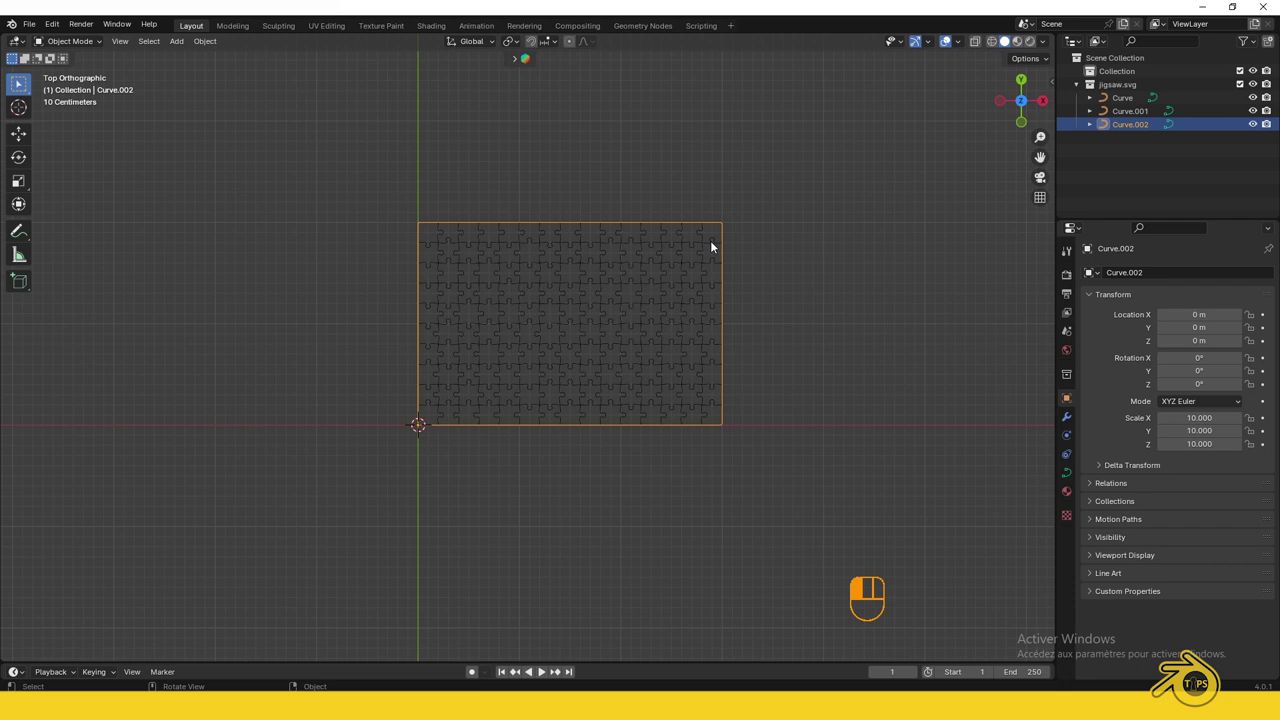
left_click(710, 240)
left_click(680, 259)
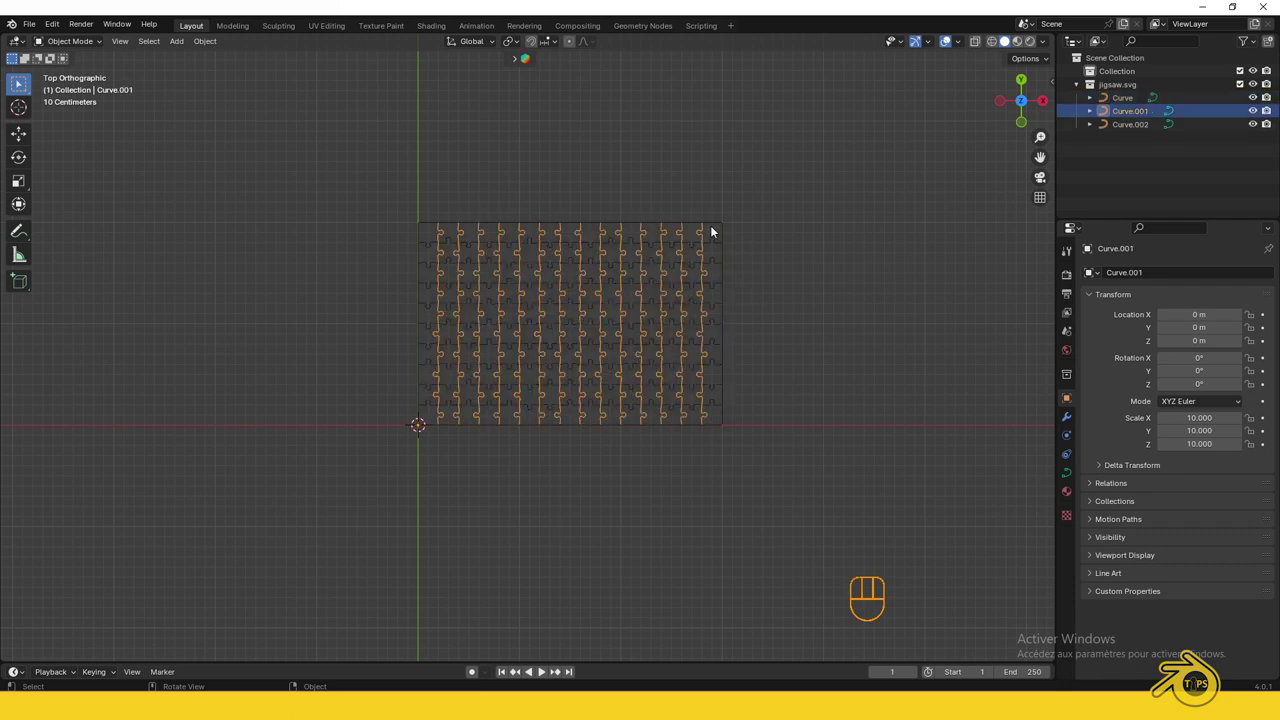
left_click(713, 226)
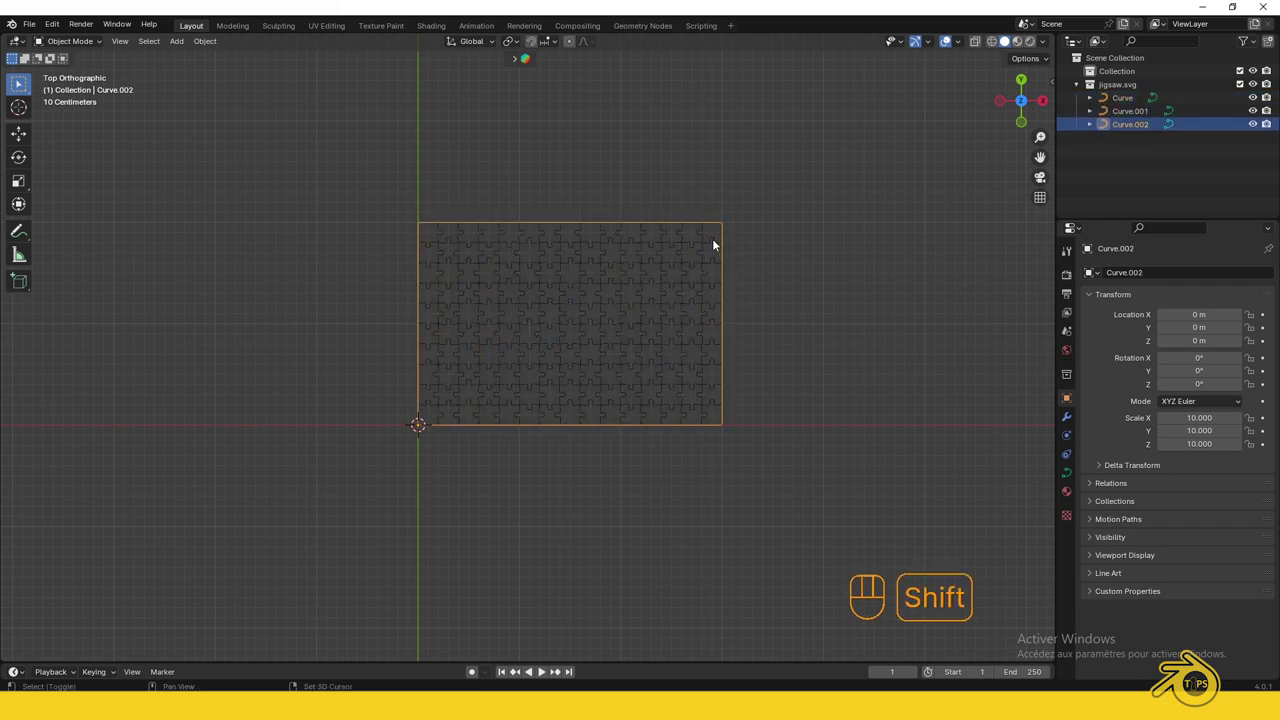
left_click(703, 265, "shift")
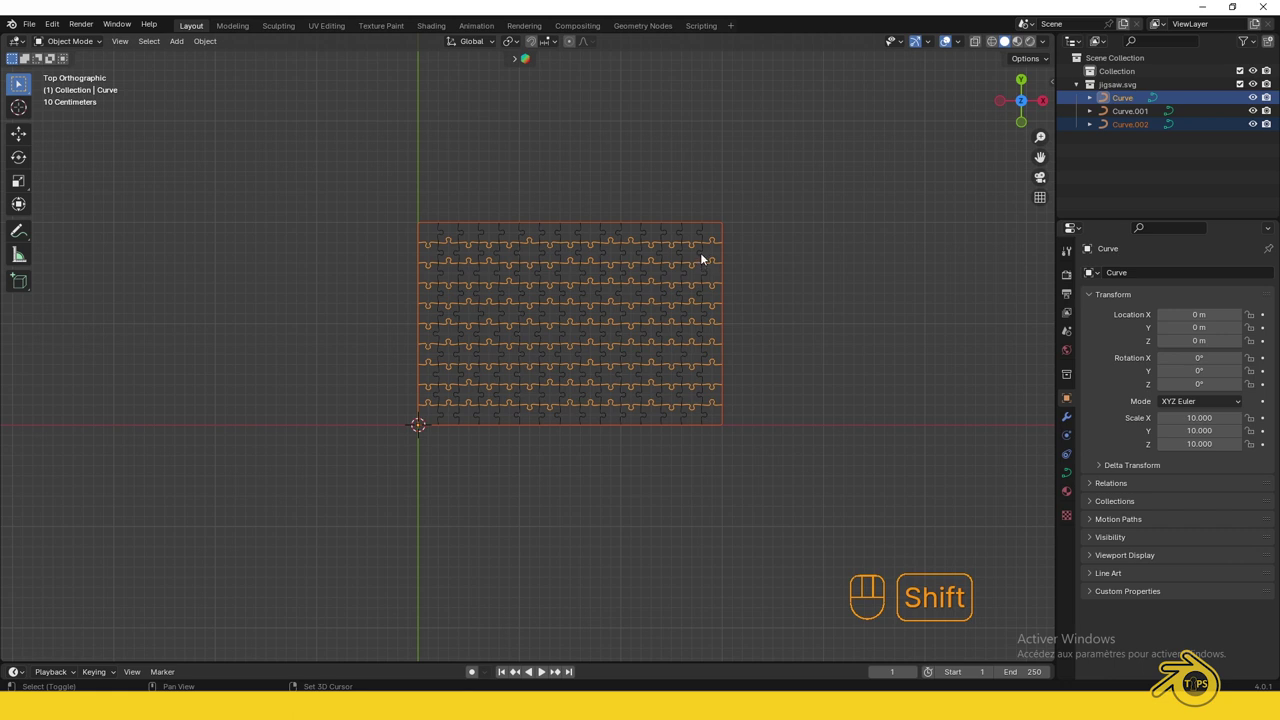
left_click(700, 250, "shift")
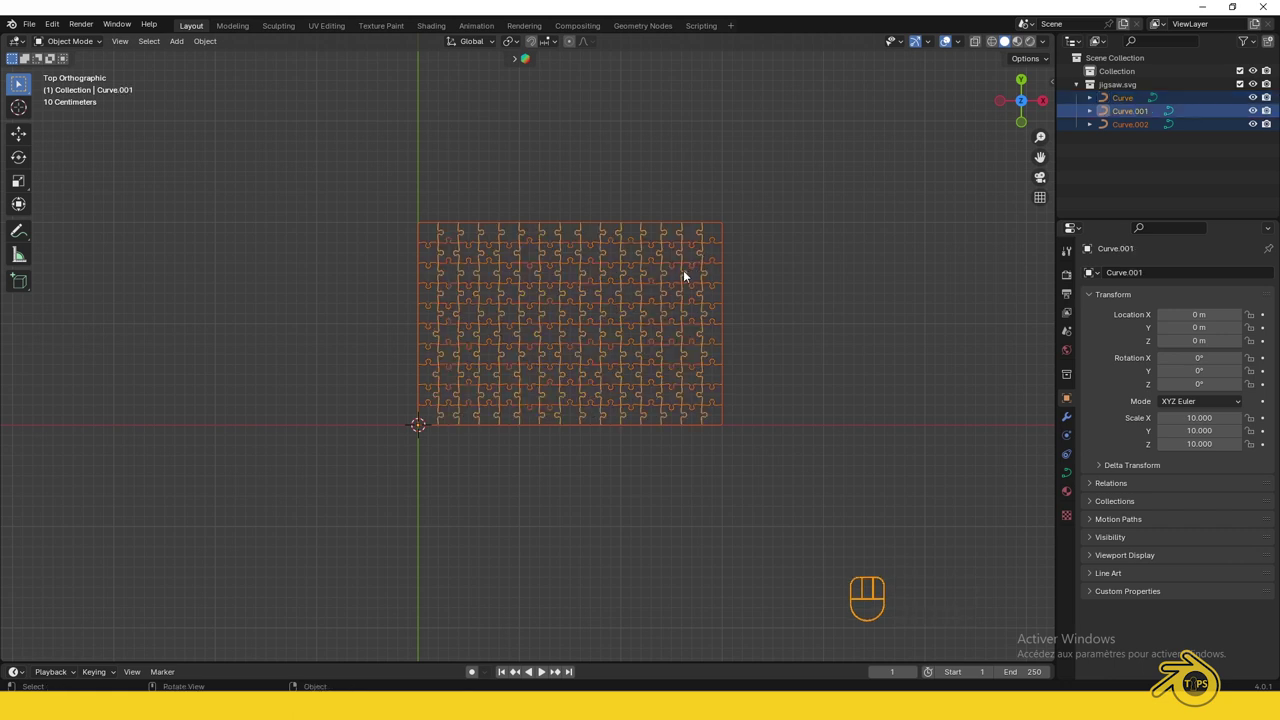
key("ctrl+j")
- Set the jigsaw's origin to its Center of Mass (Surface)
left_click(394, 449)
scroll(394, 449, "up", 2)
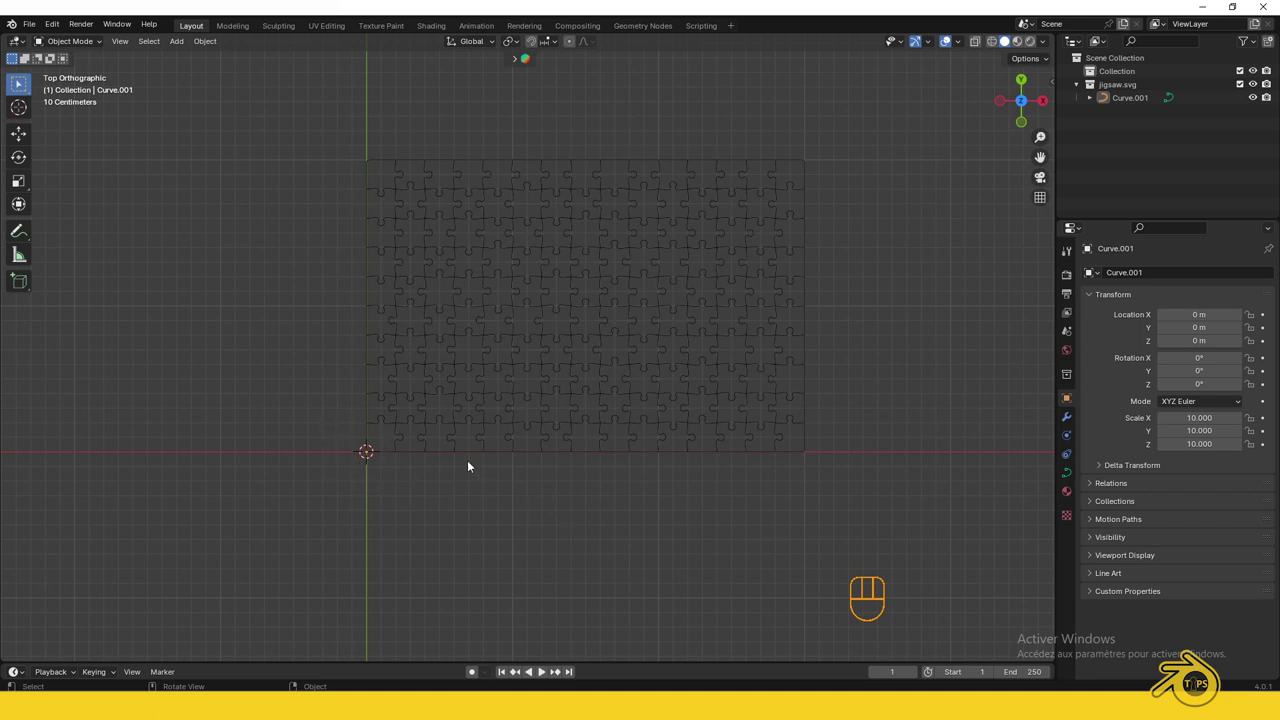
left_click(578, 312)
left_click(205, 41)
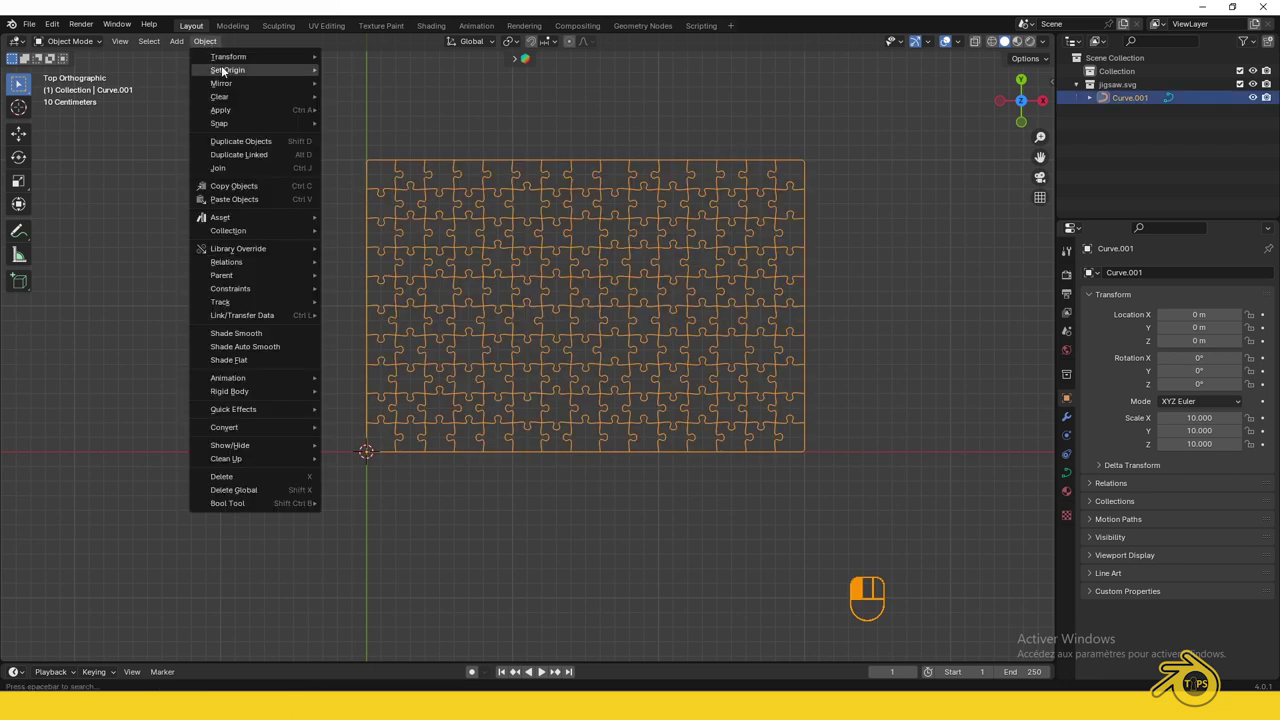
mouse_move(228, 70)
left_click(383, 114)
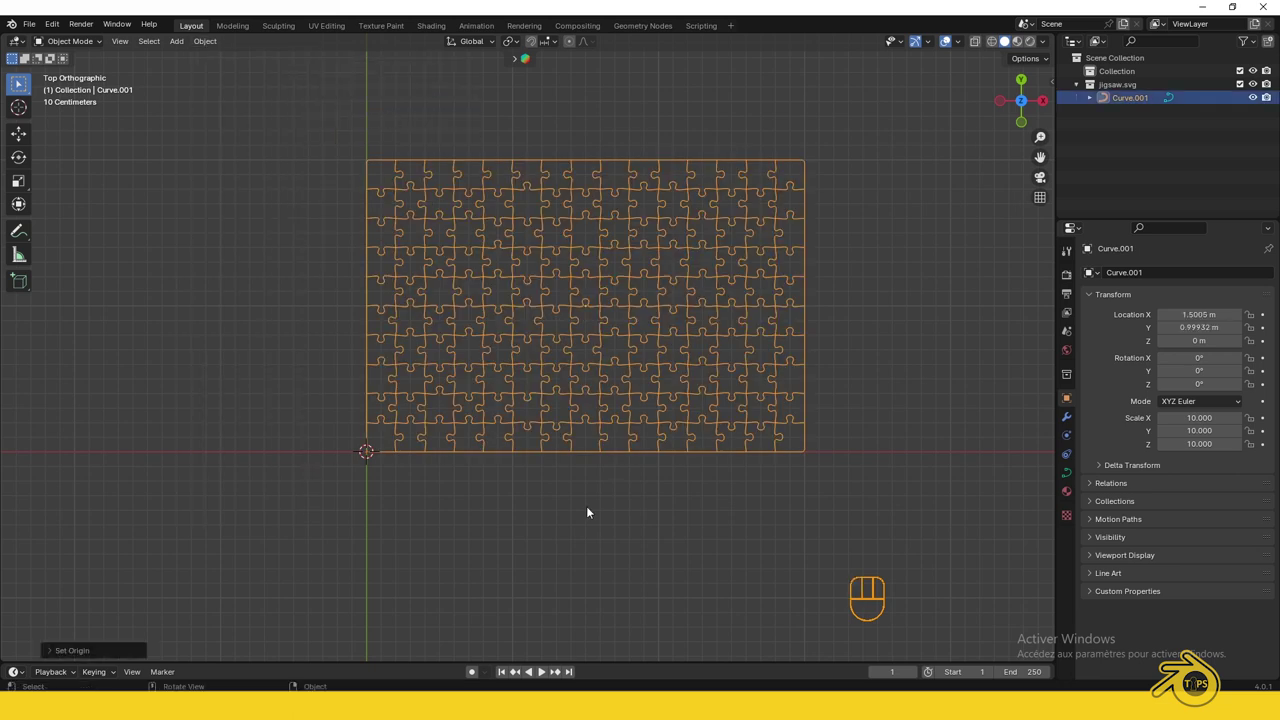
scroll(587, 512, "down", 2)
- Snap the jigsaw to the world origin with Selection to Cursor
key("shift+s")
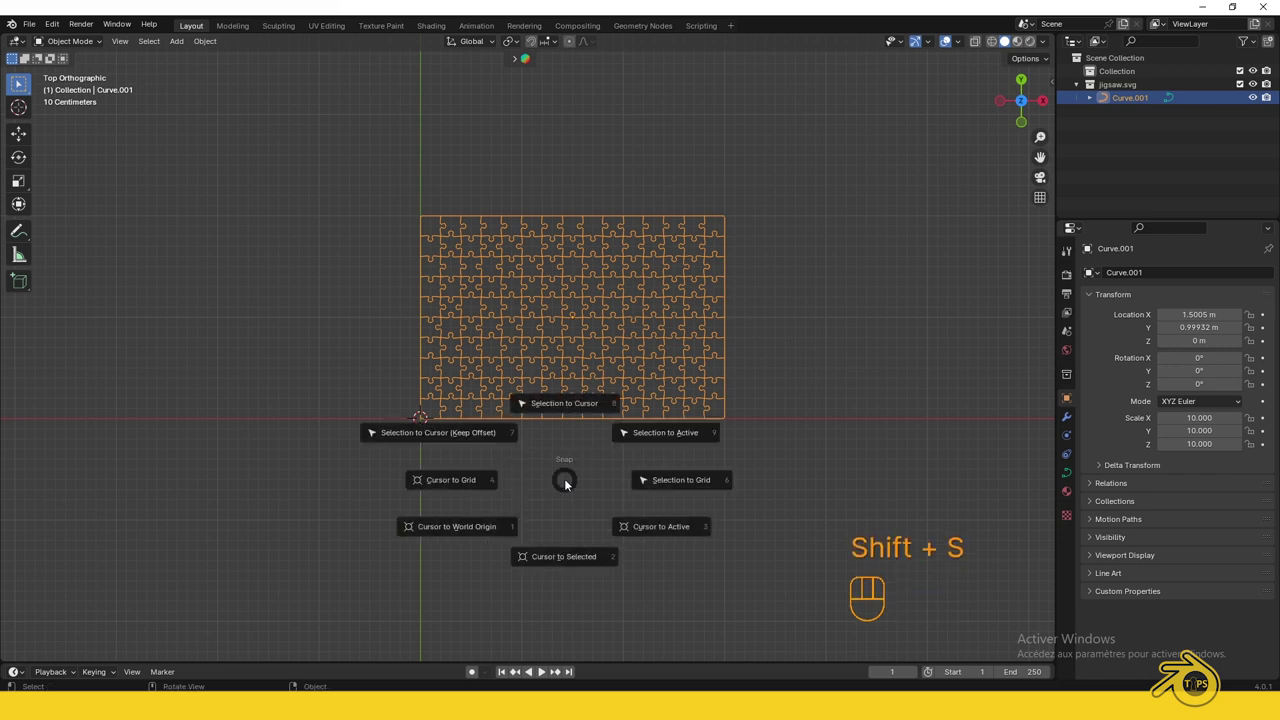
left_click(576, 405)
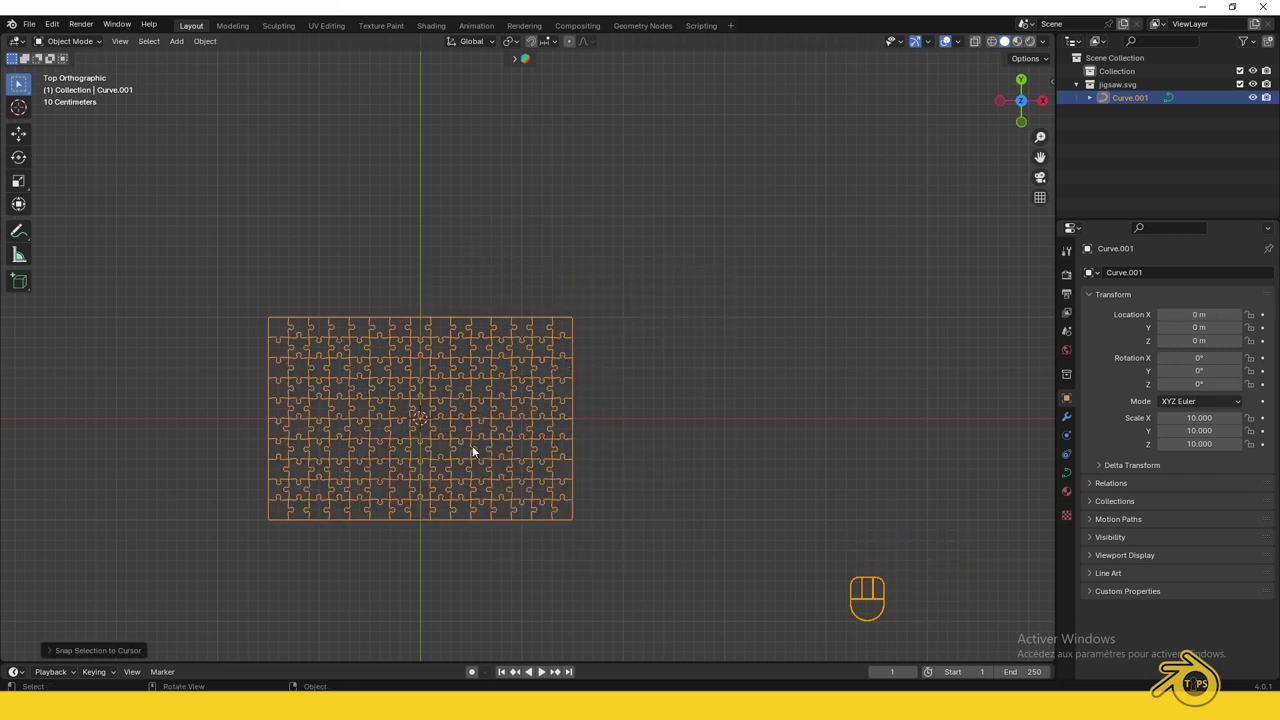
middle_click_drag(473, 451, 611, 364, "shift")
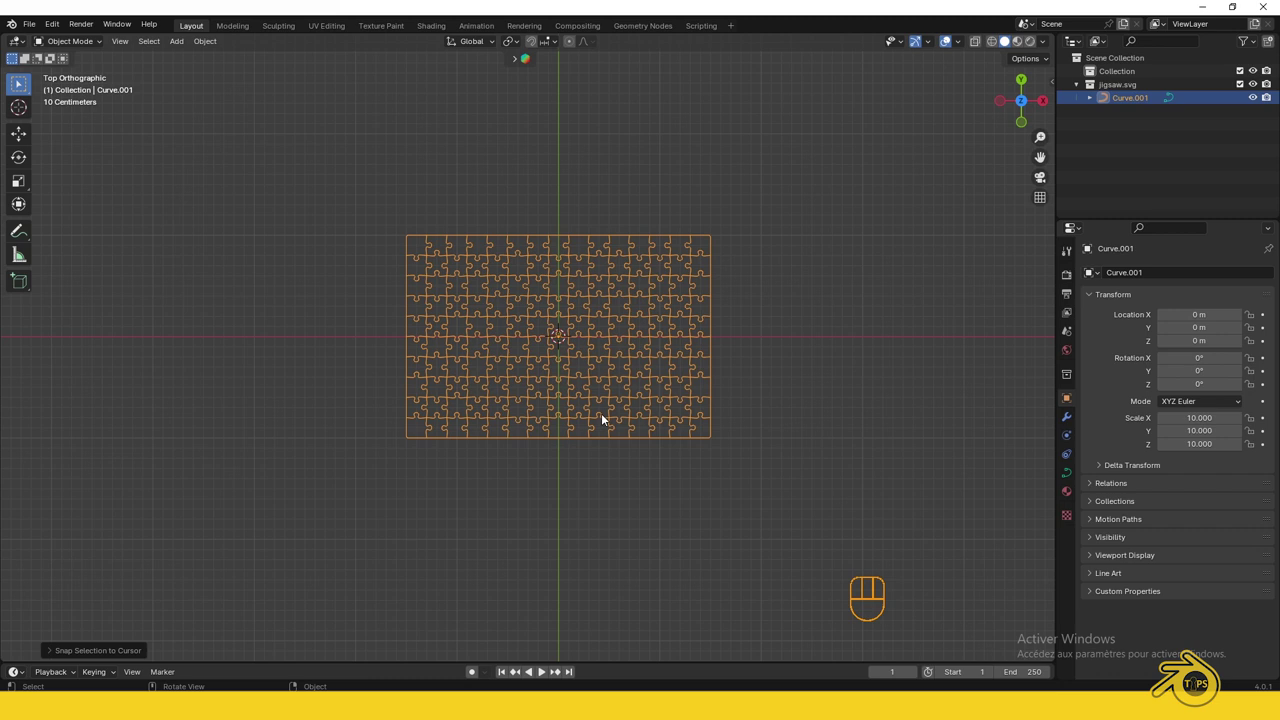
scroll(601, 413, "up", 1)
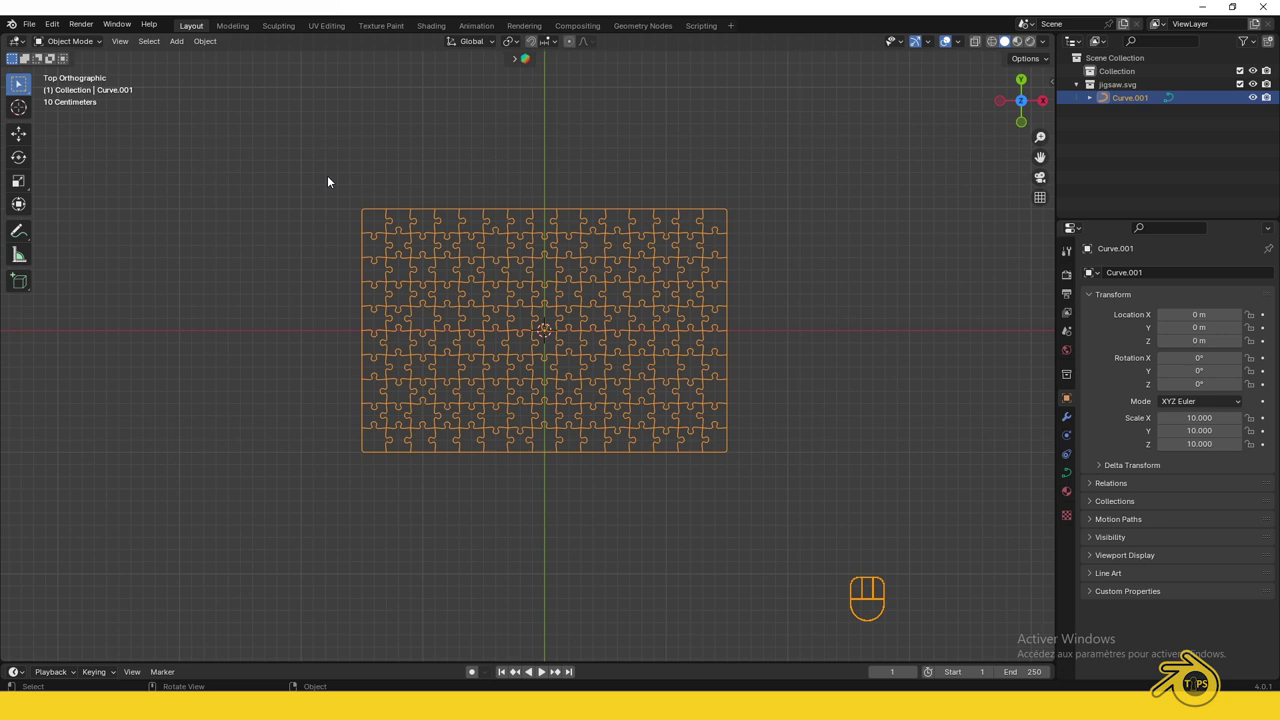
- Add a plane mesh at the world origin over the jigsaw
left_click_drag(317, 168, 768, 482)
key("shift+a")
mouse_move(572, 345)
left_click(621, 348)
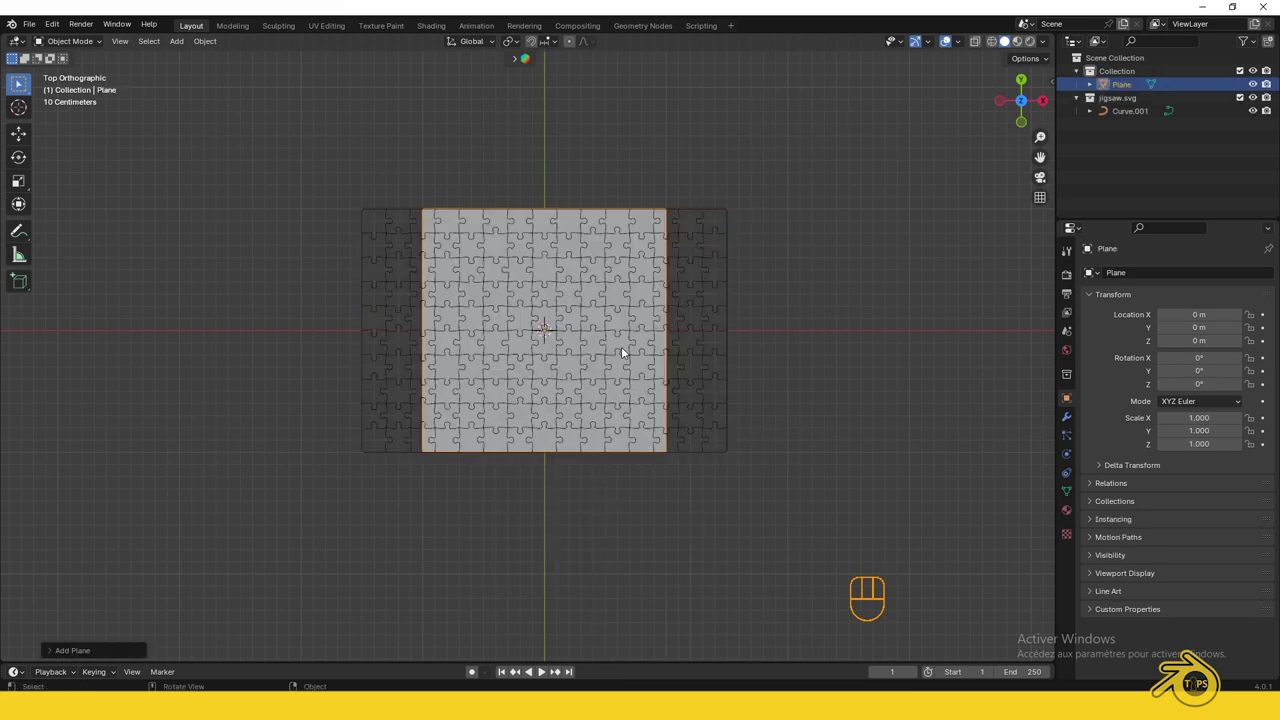
- Scale the plane up to 1.116 and stretch it wider along X
key("s")
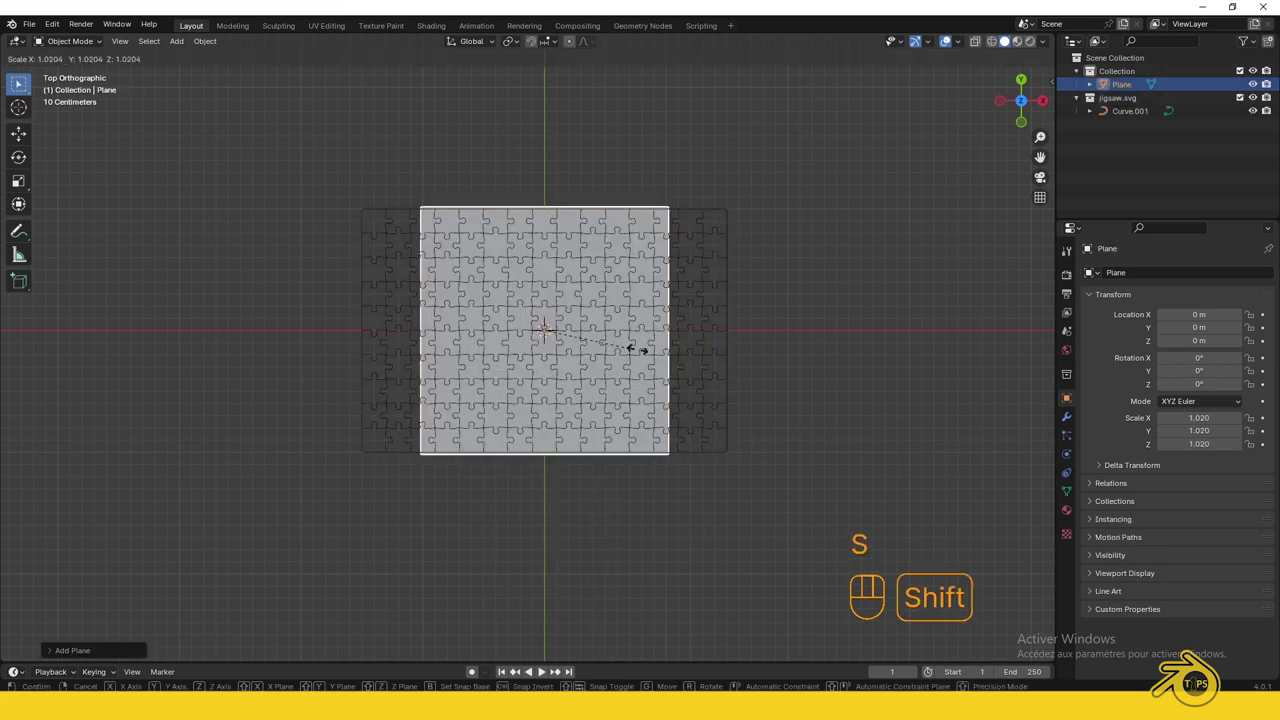
left_click(706, 359)
key("s")
key("x")
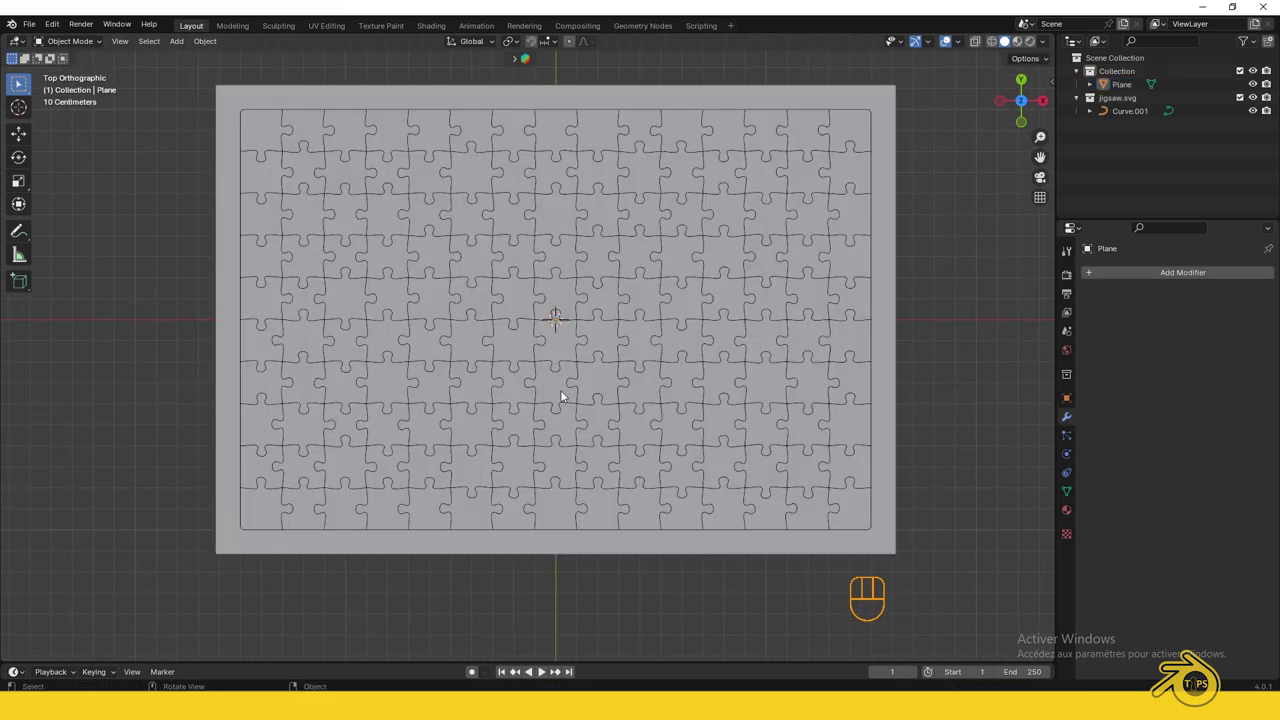
- Lower the jigsaw curve's Resolution Preview U to 8
left_click(571, 385)
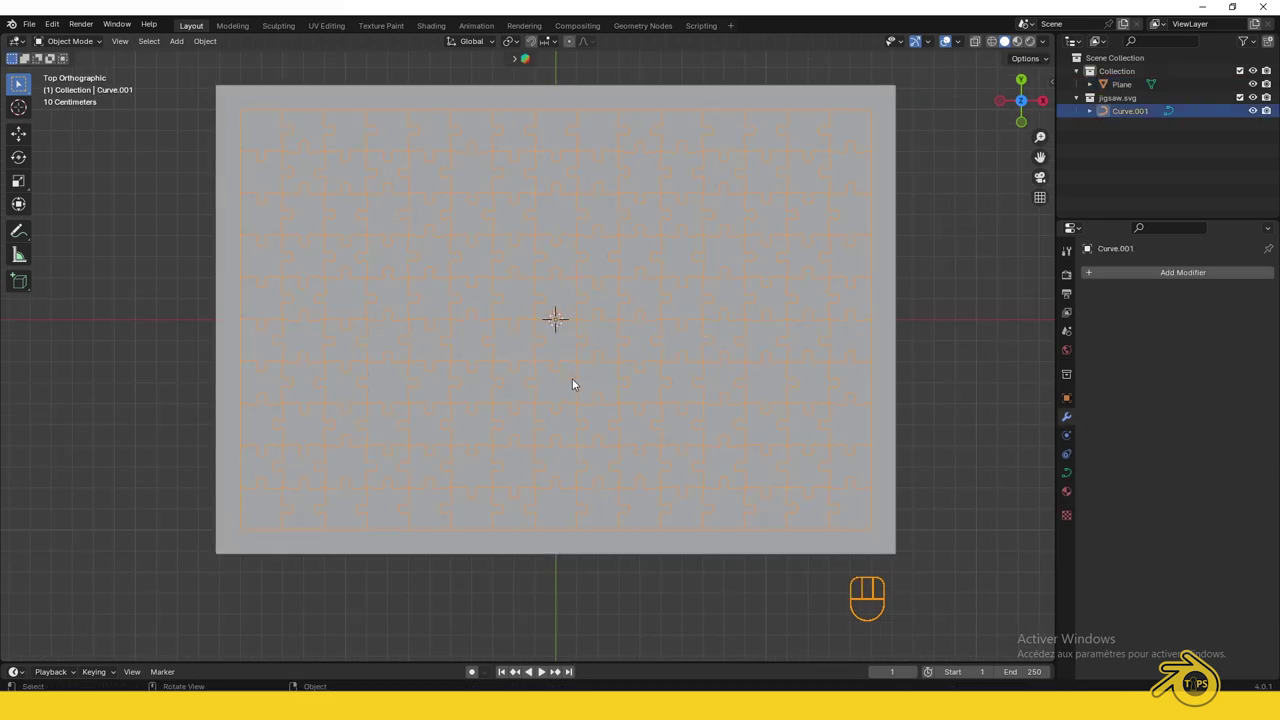
left_click(1066, 474)
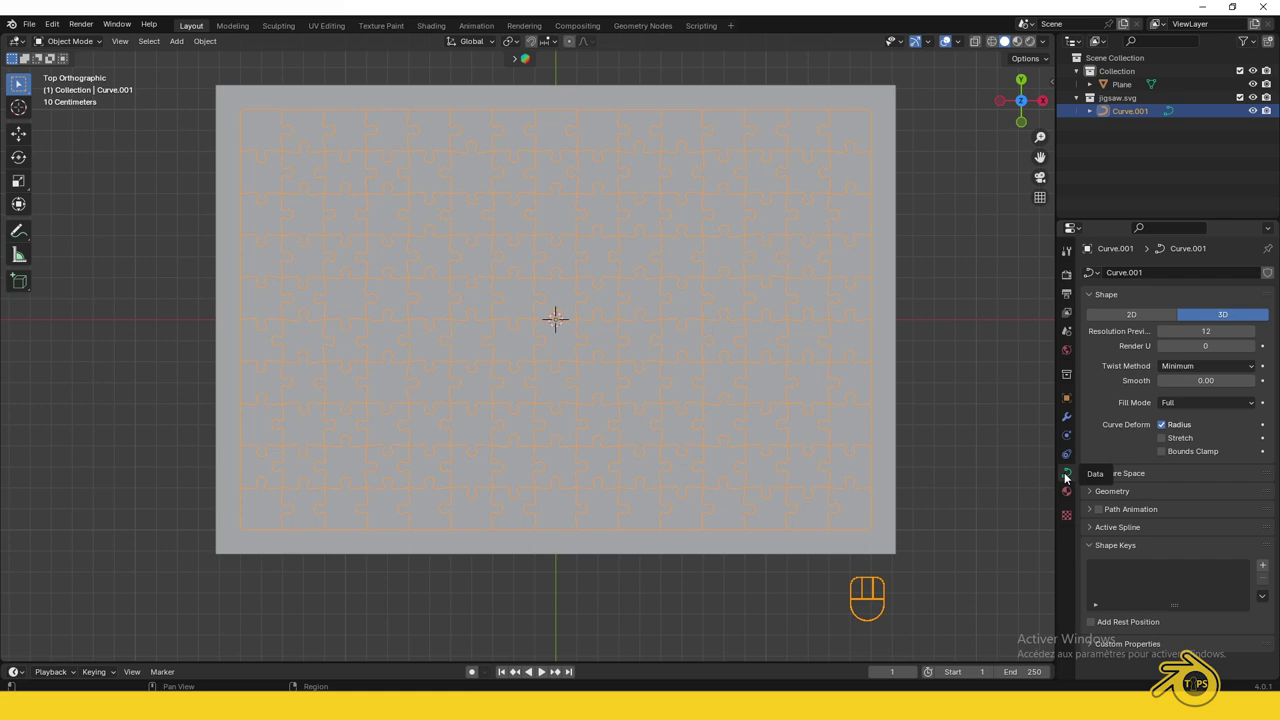
scroll(694, 409, "up", 8)
key("Tab")
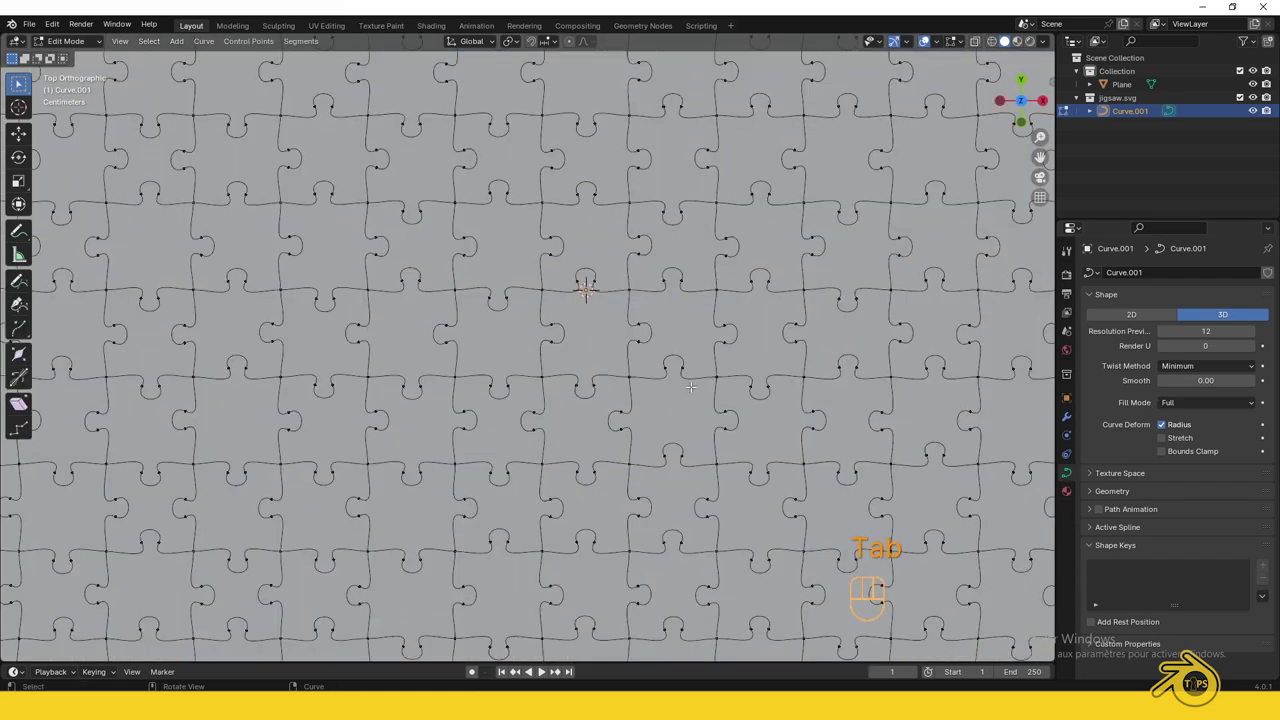
scroll(688, 386, "up", 6)
middle_click_drag(688, 386, 923, 94, "shift")
scroll(820, 529, "up", 3)
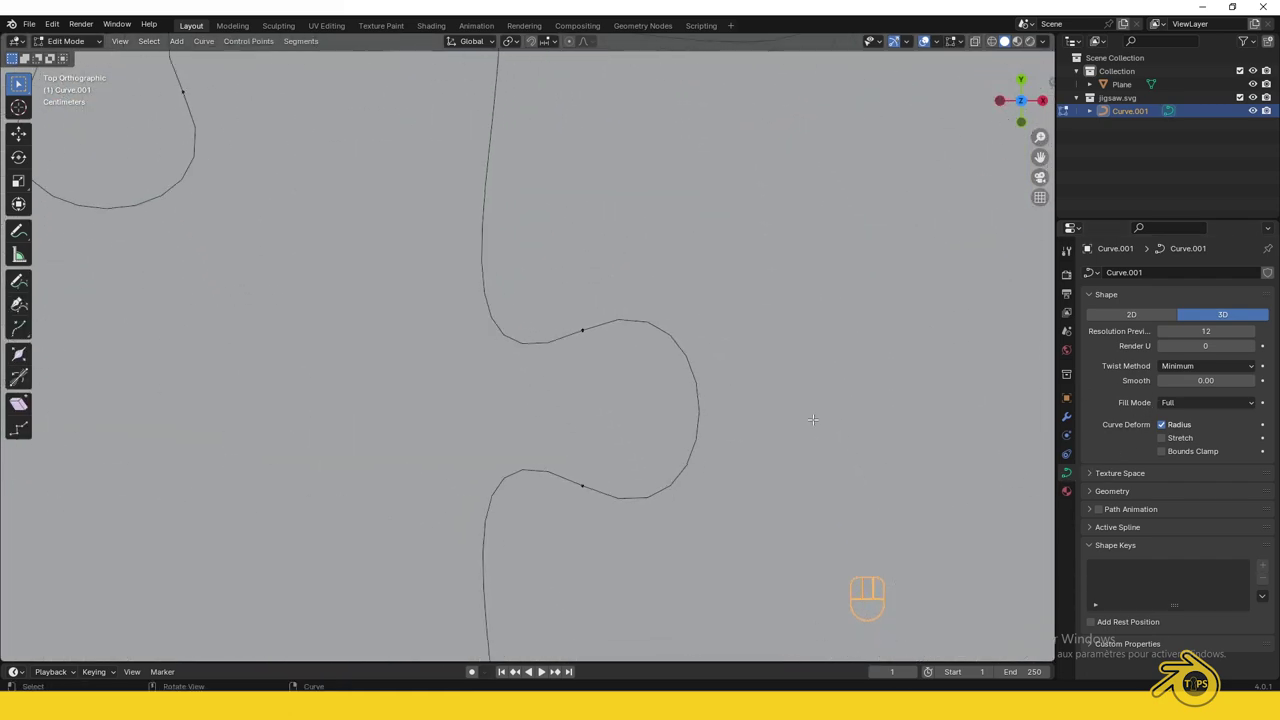
left_click(1211, 331)
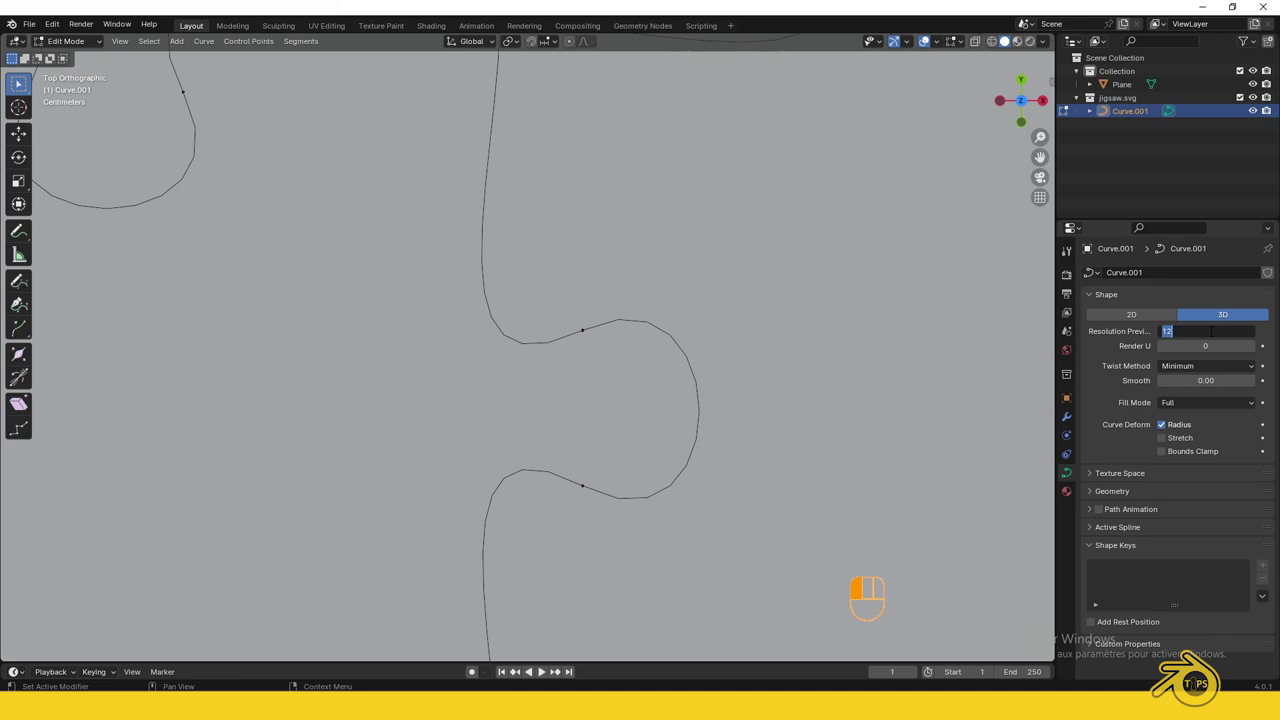
type("8")
key("Return")
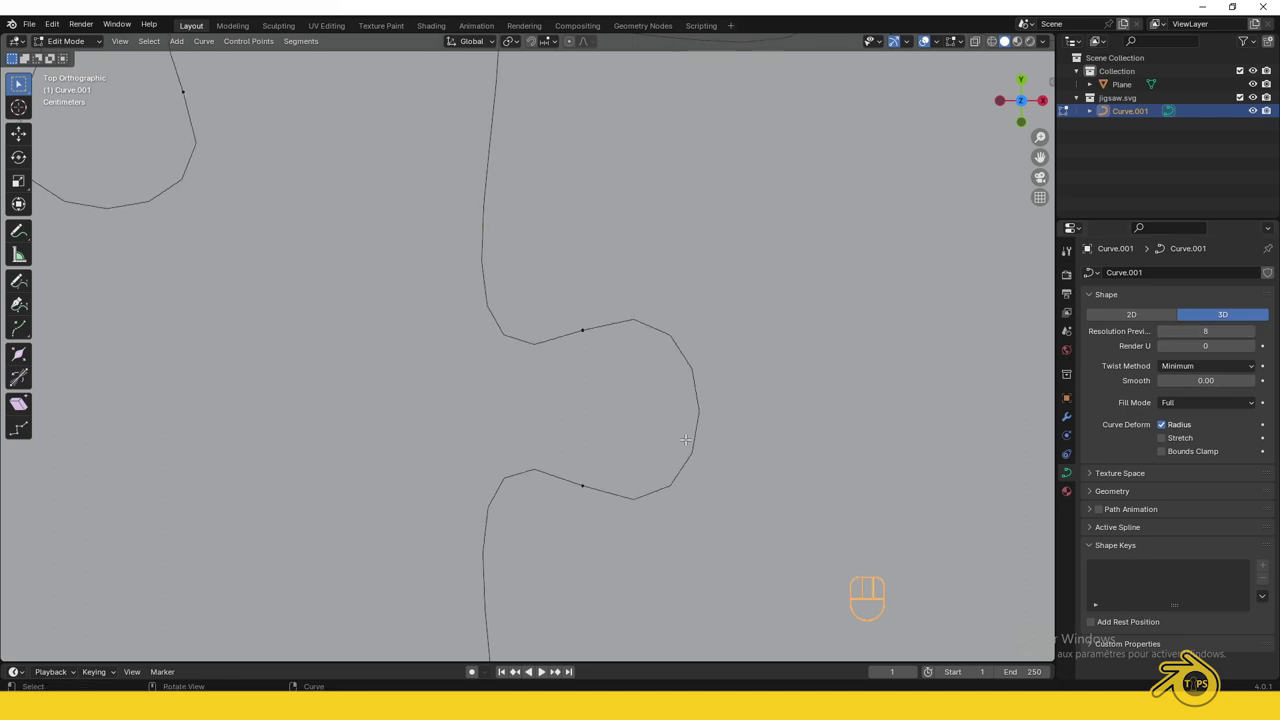
scroll(686, 440, "down", 5)
- Convert the jigsaw curve into a mesh via Object > Convert > Mesh
key("Tab")
scroll(686, 437, "down", 5)
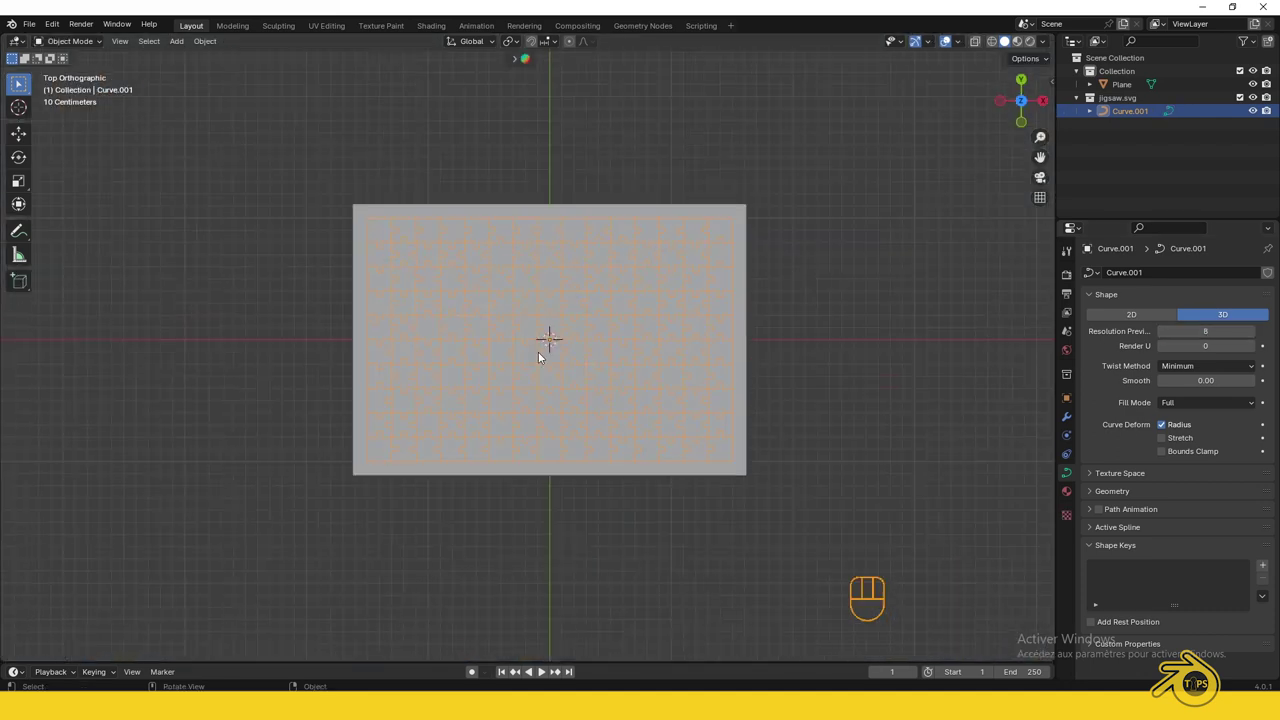
left_click(205, 41)
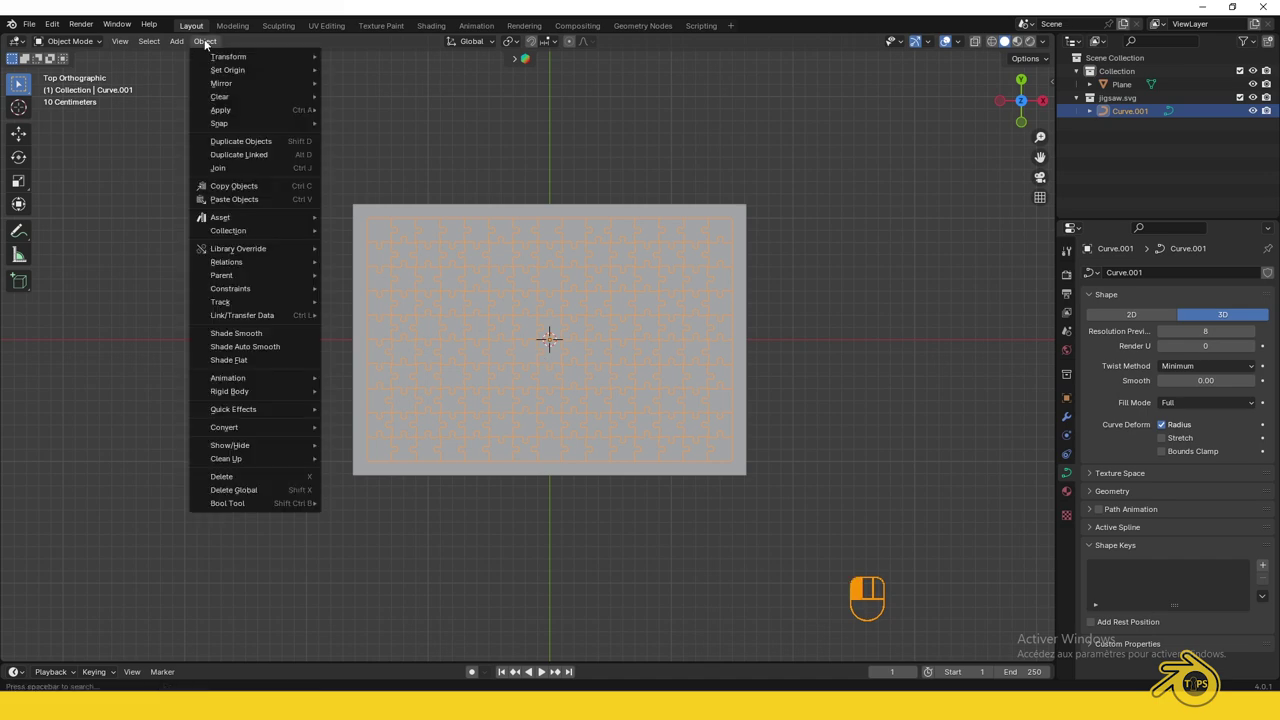
mouse_move(251, 430)
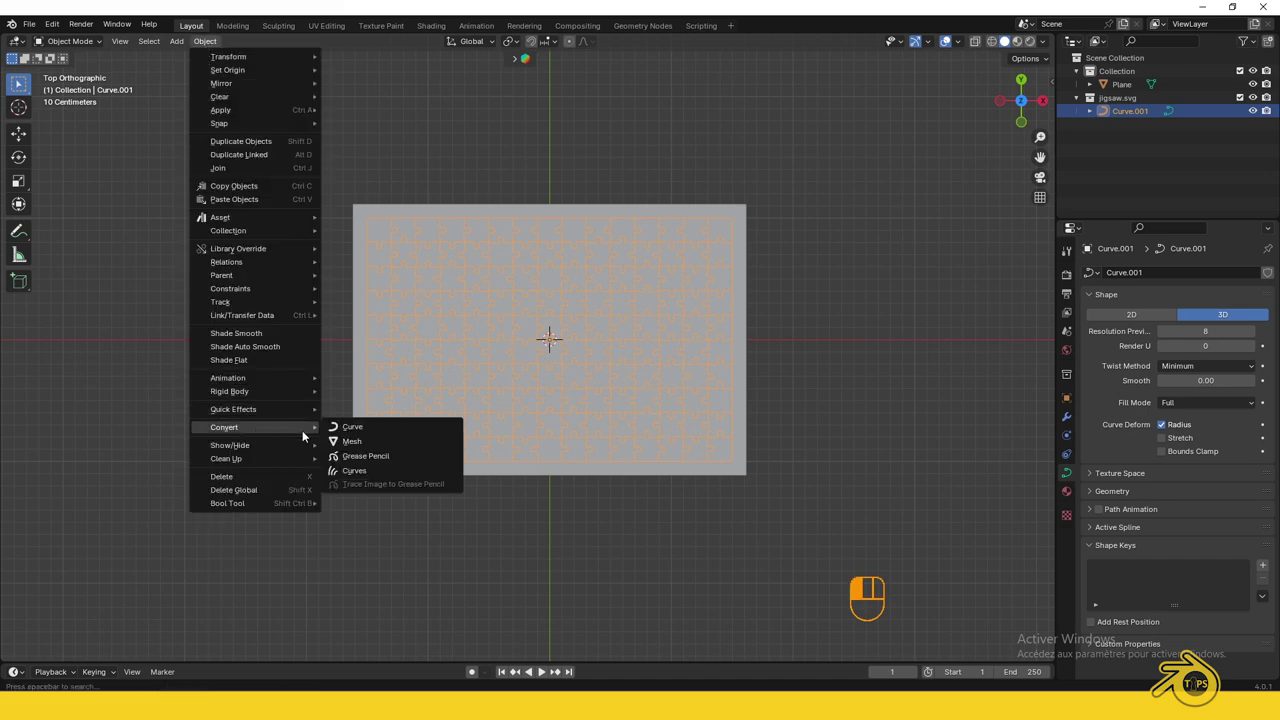
left_click(351, 444)
key("Tab")
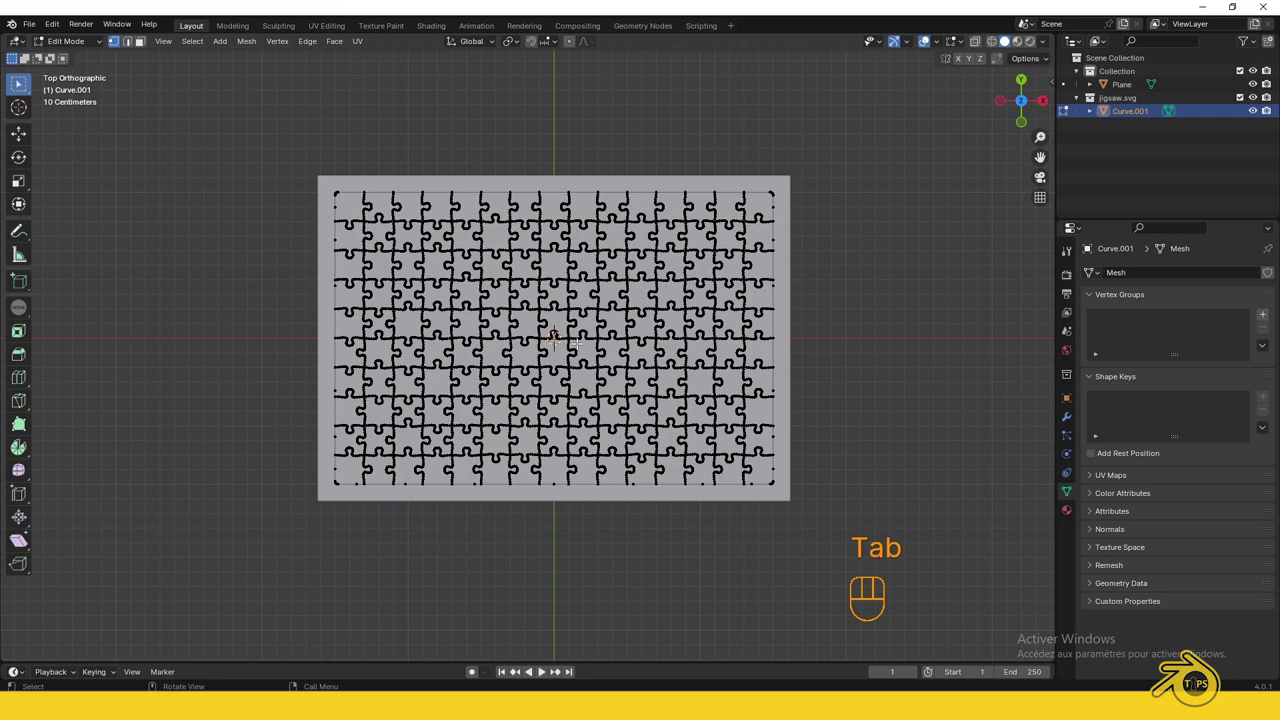
- Knife Project the jigsaw curve outline into the Plane's mesh
key("Tab")
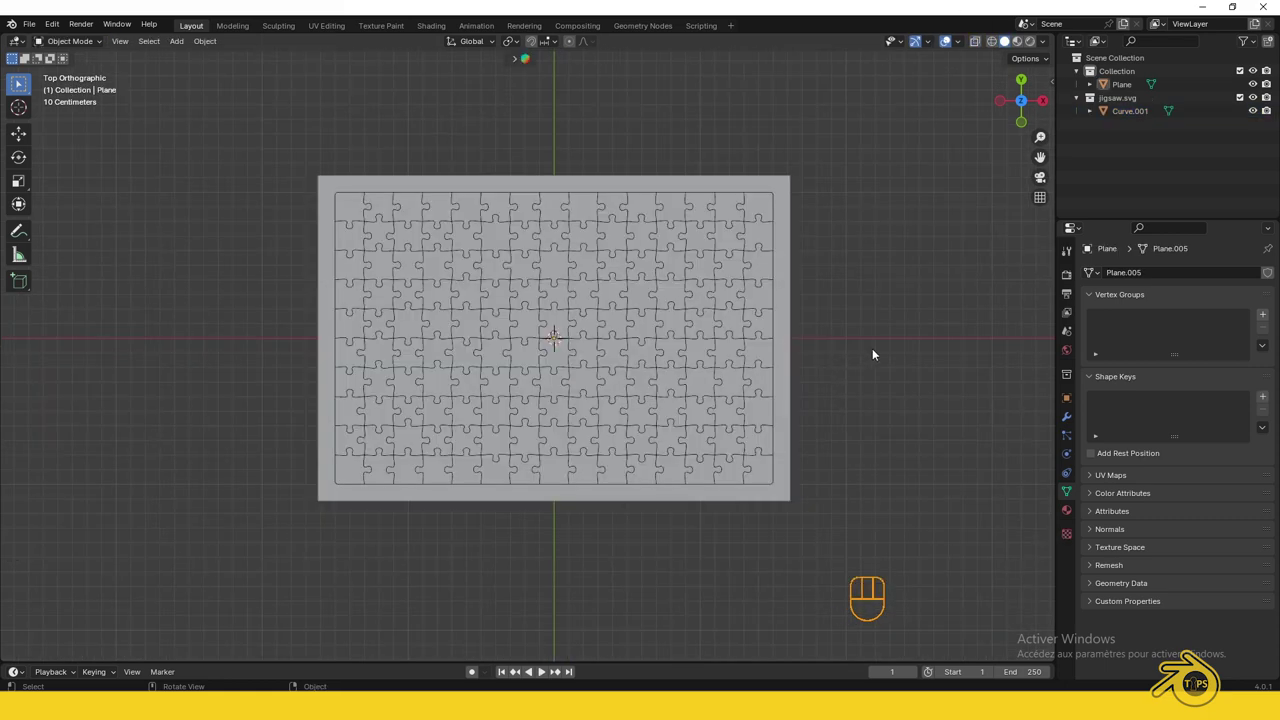
left_click(361, 185)
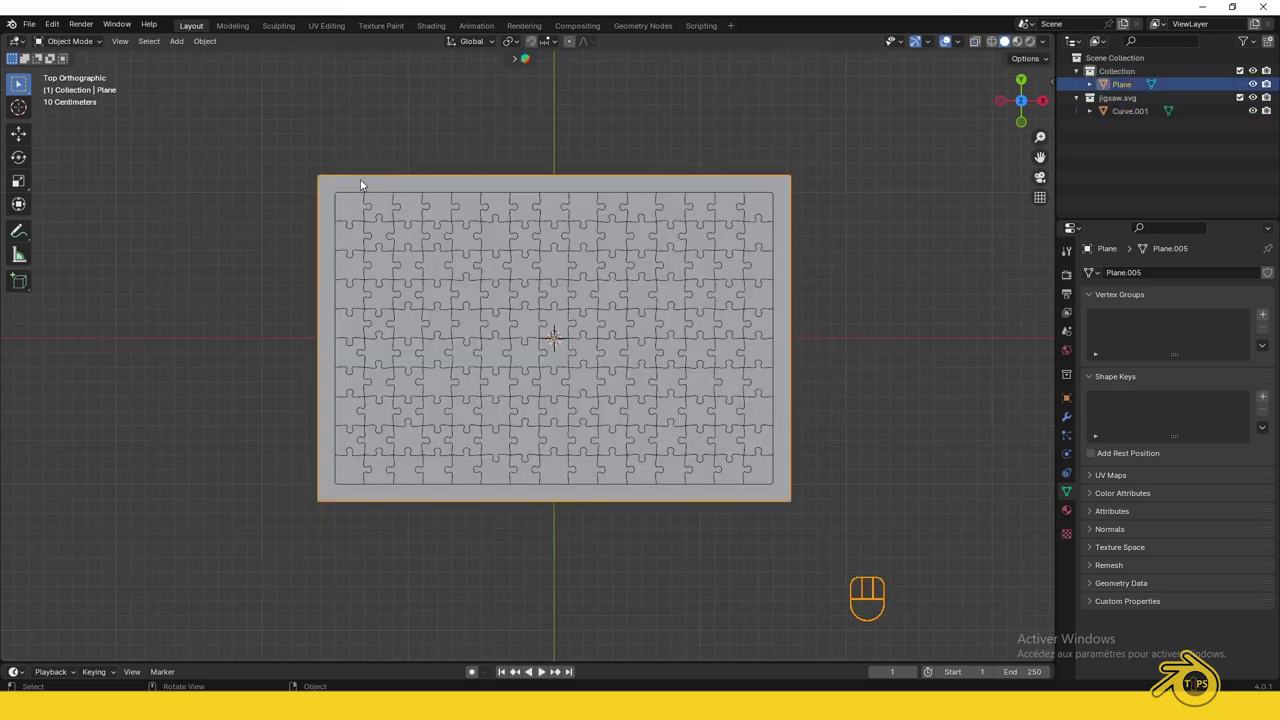
key("Tab")
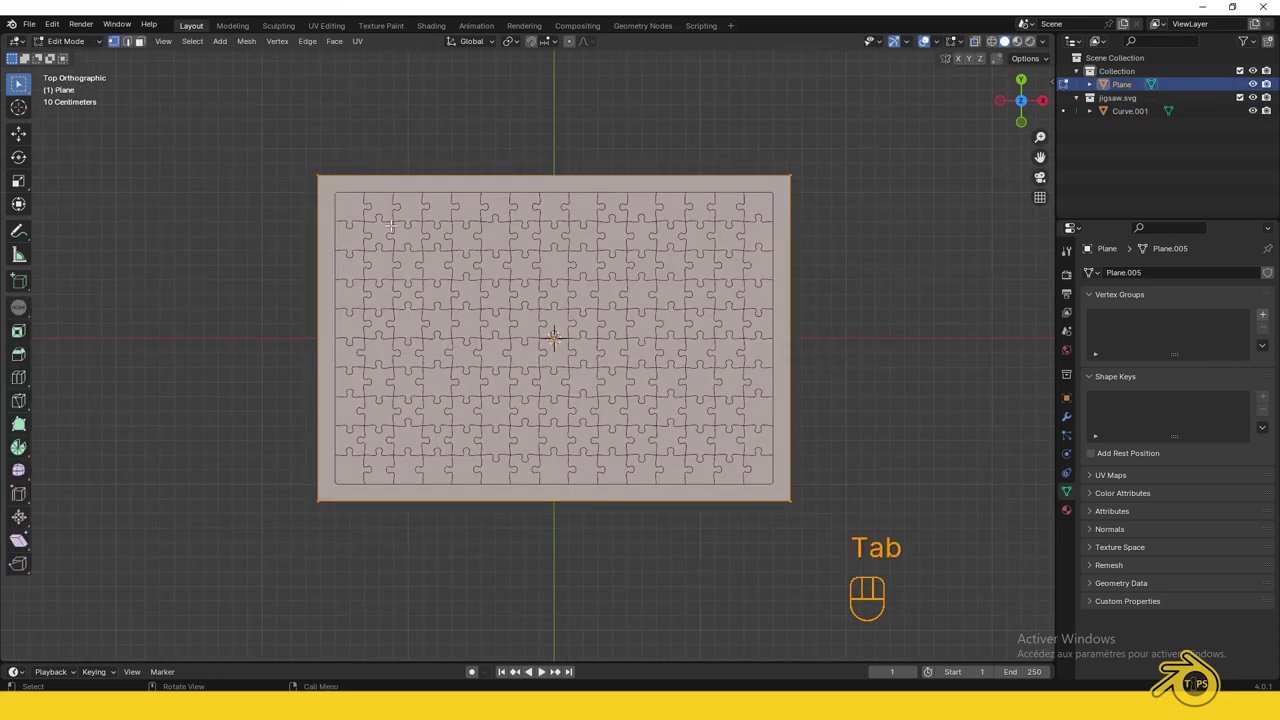
left_click(1127, 112, "shift")
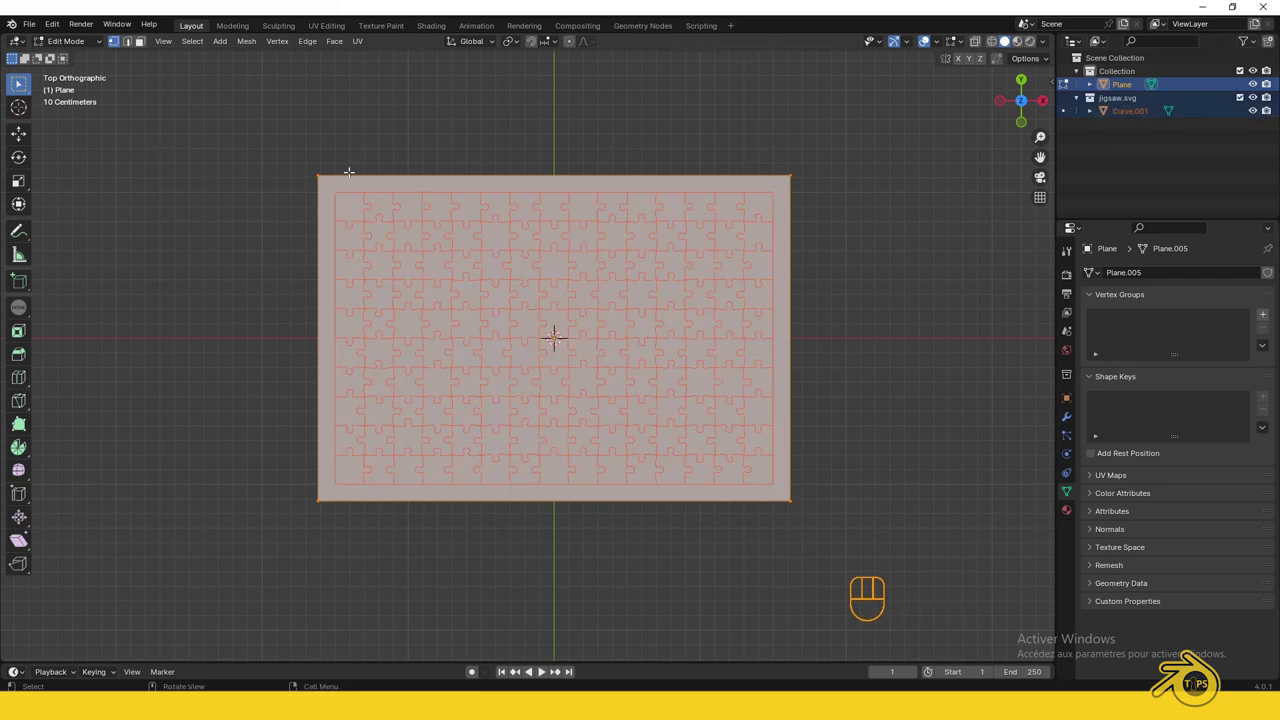
left_click(247, 42)
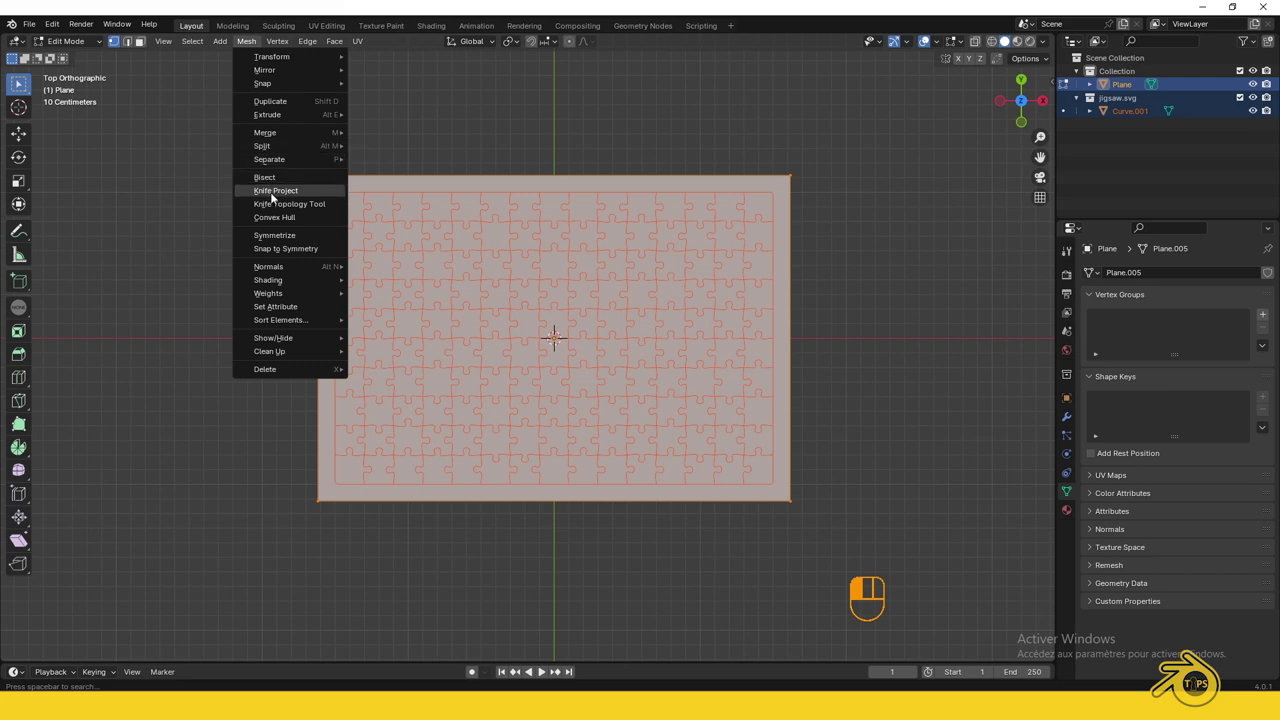
left_click(271, 192)
key("Tab")
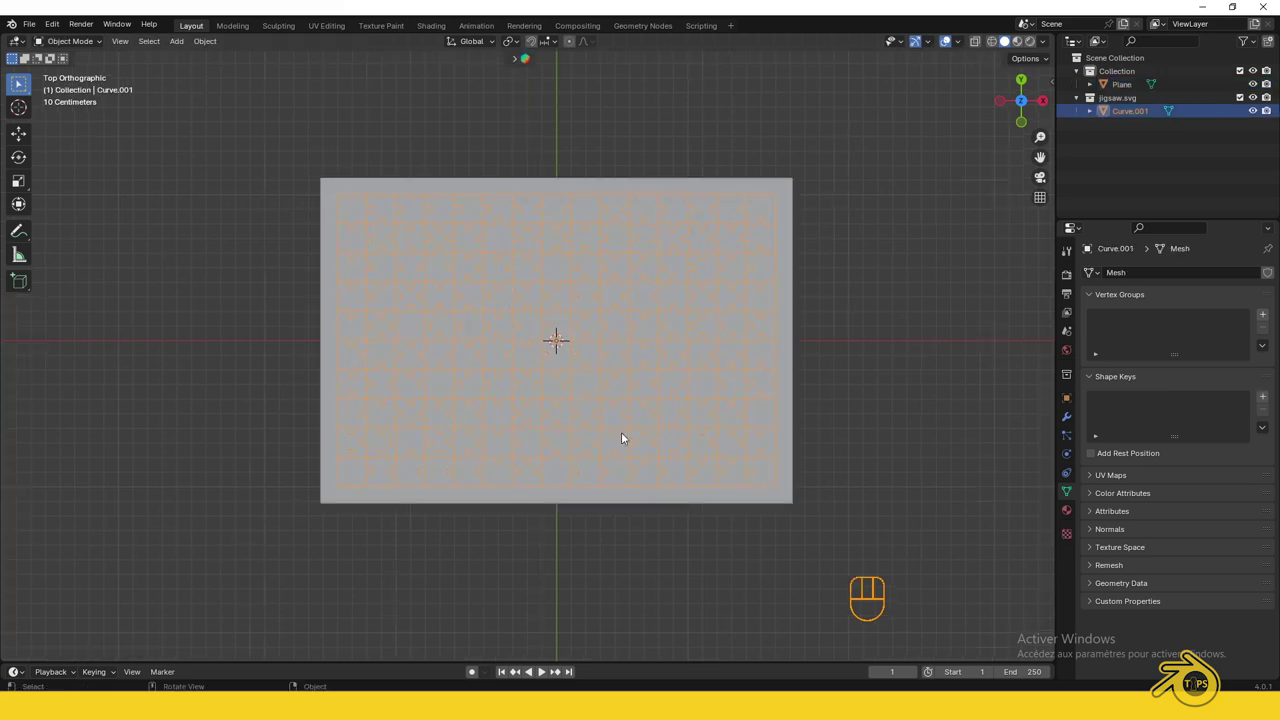
- Exclude the jigsaw.svg collection, switch to wireframe, and edit the cut Plane
left_click(1240, 97)
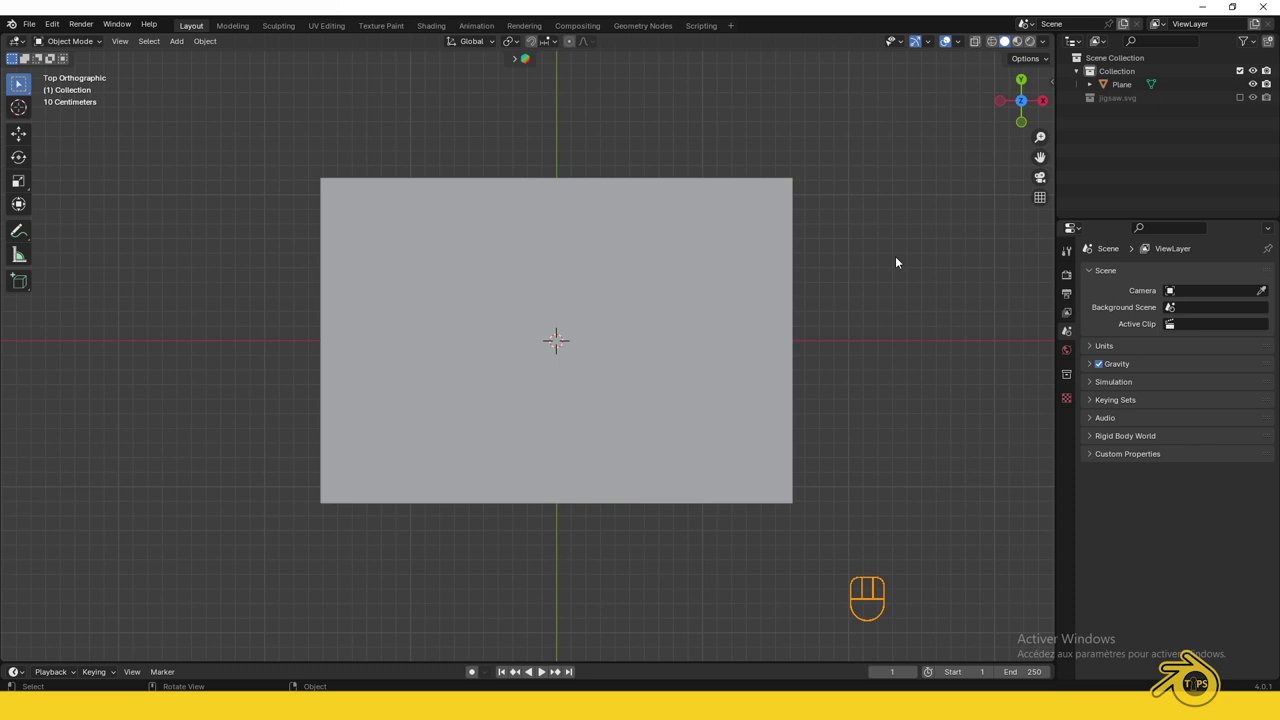
left_click(991, 41)
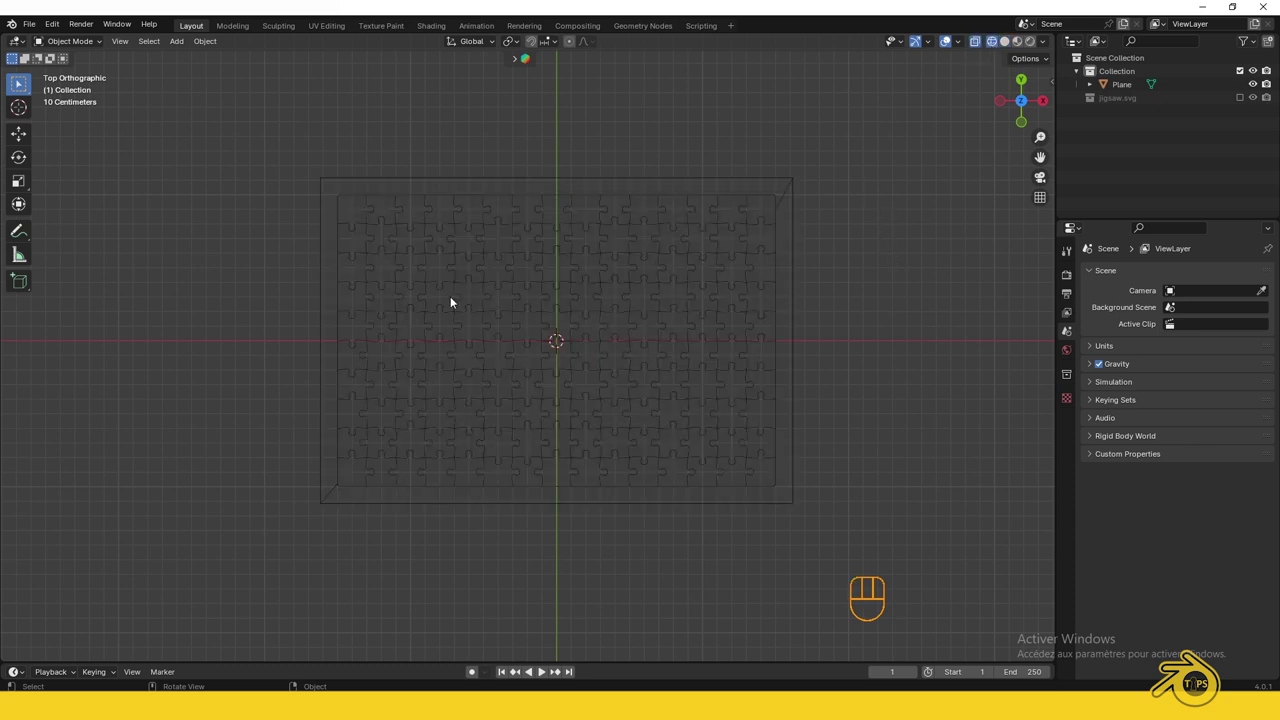
left_click(589, 339)
left_click(589, 339)
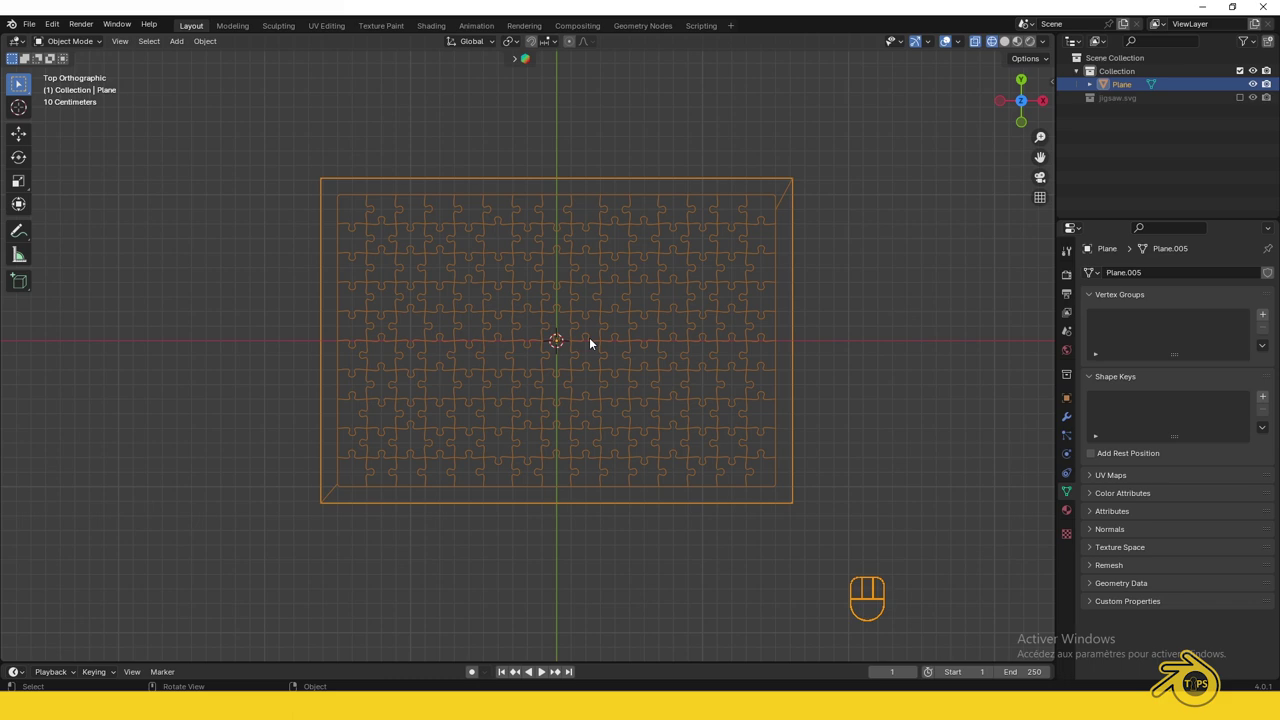
key("Tab")
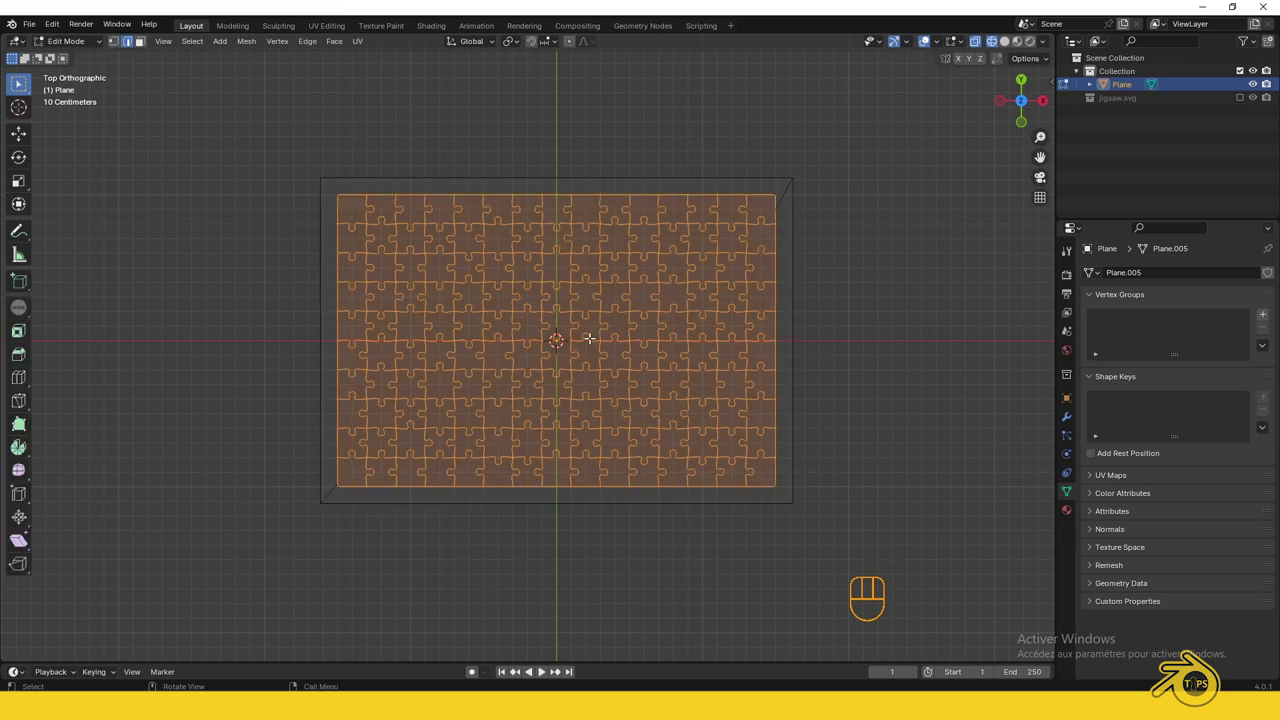
- Delete the plane's four outer corner vertices
key("1")
scroll(700, 250, "up", 1)
left_click(737, 151)
left_click(273, 145, "shift")
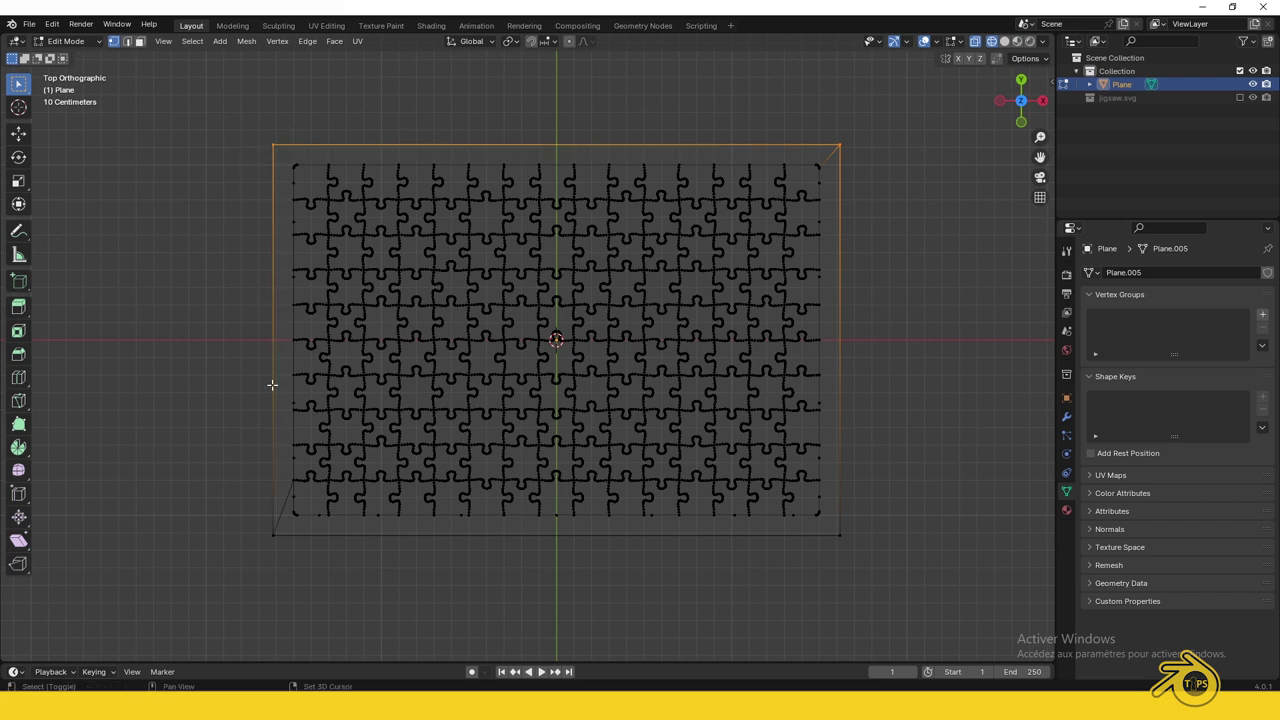
left_click(278, 533, "shift")
left_click(841, 533, "shift")
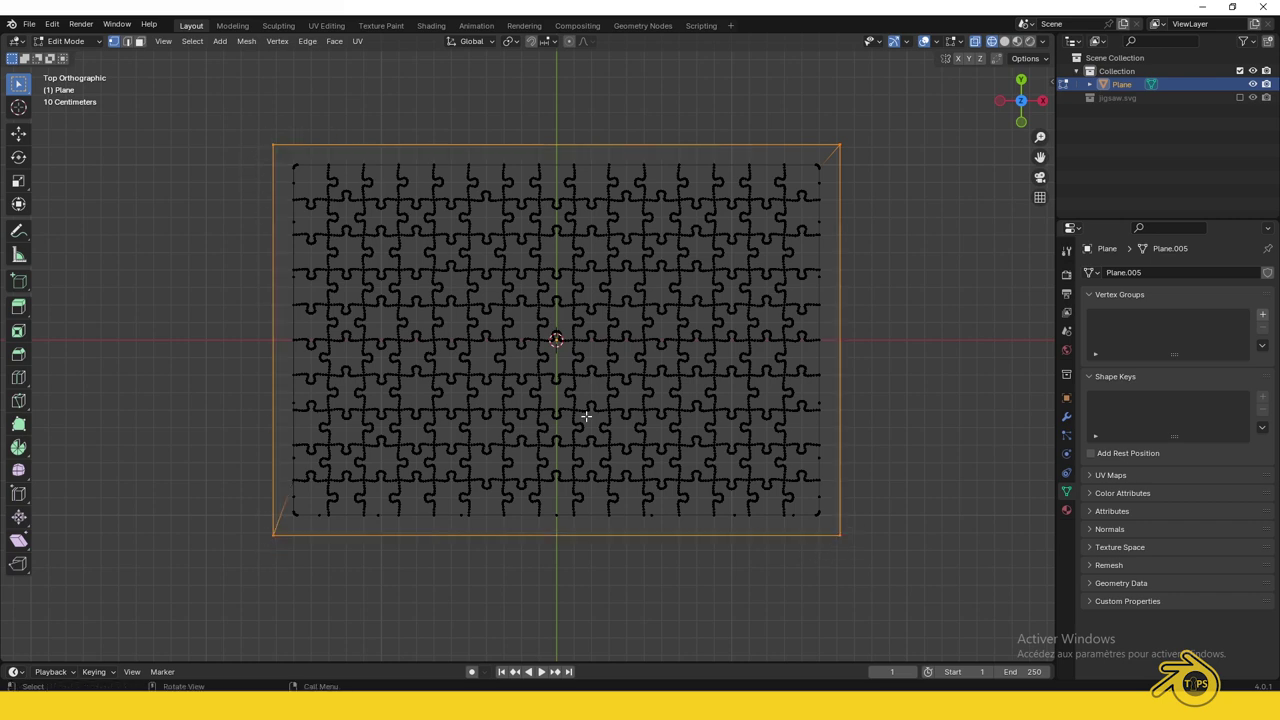
key("x")
left_click(560, 325)
- Inset every piece individually and delete the border vertices to leave thin gaps
key("a")
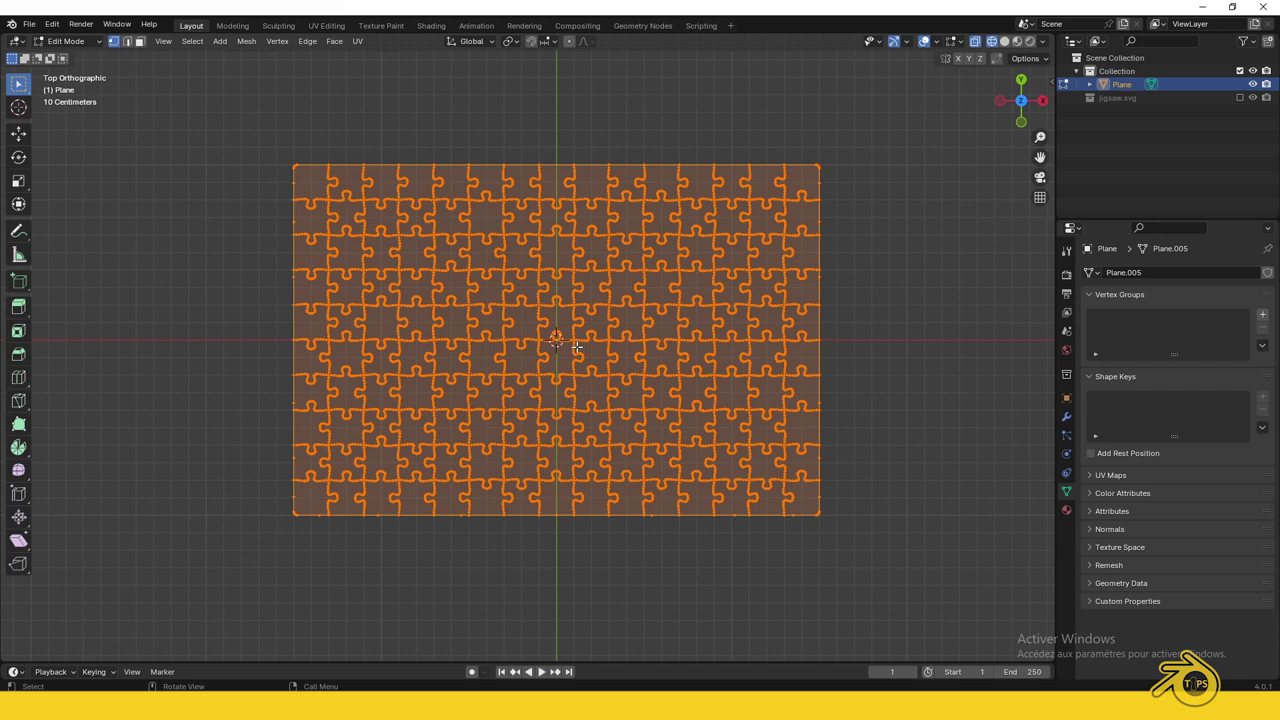
scroll(566, 366, "up", 6)
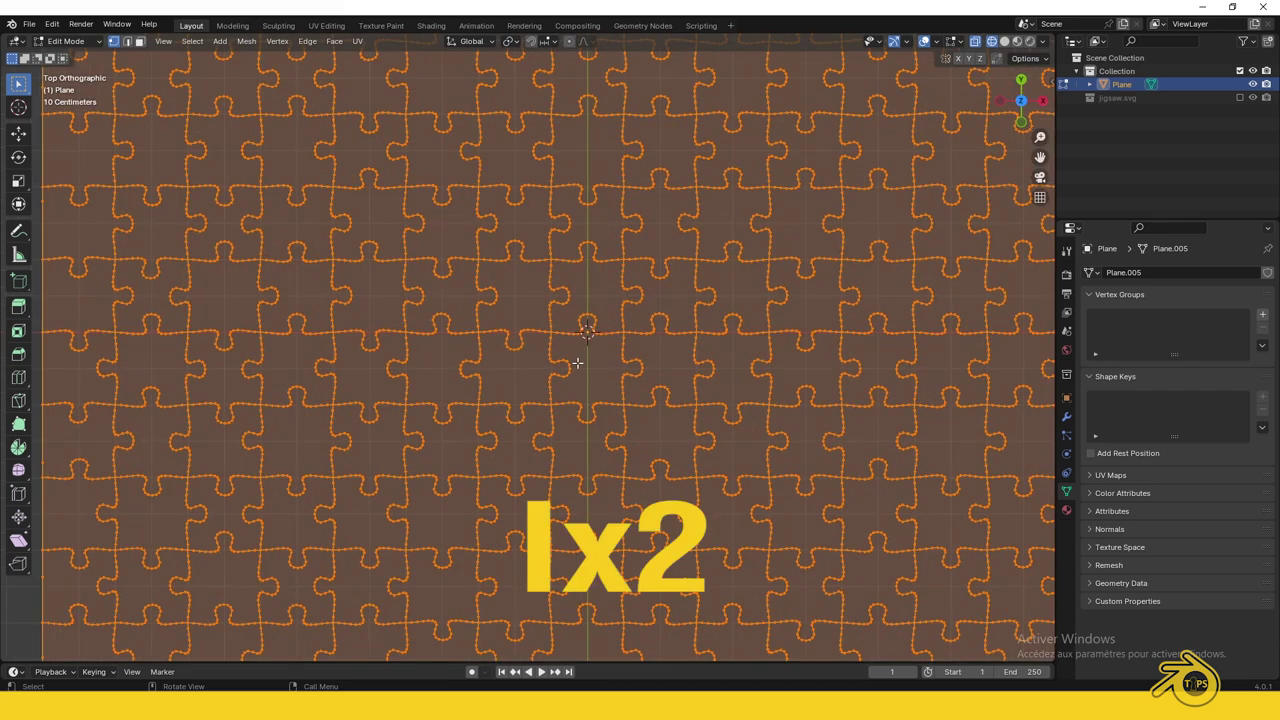
scroll(590, 350, "up", 5)
key("i")
key("i")
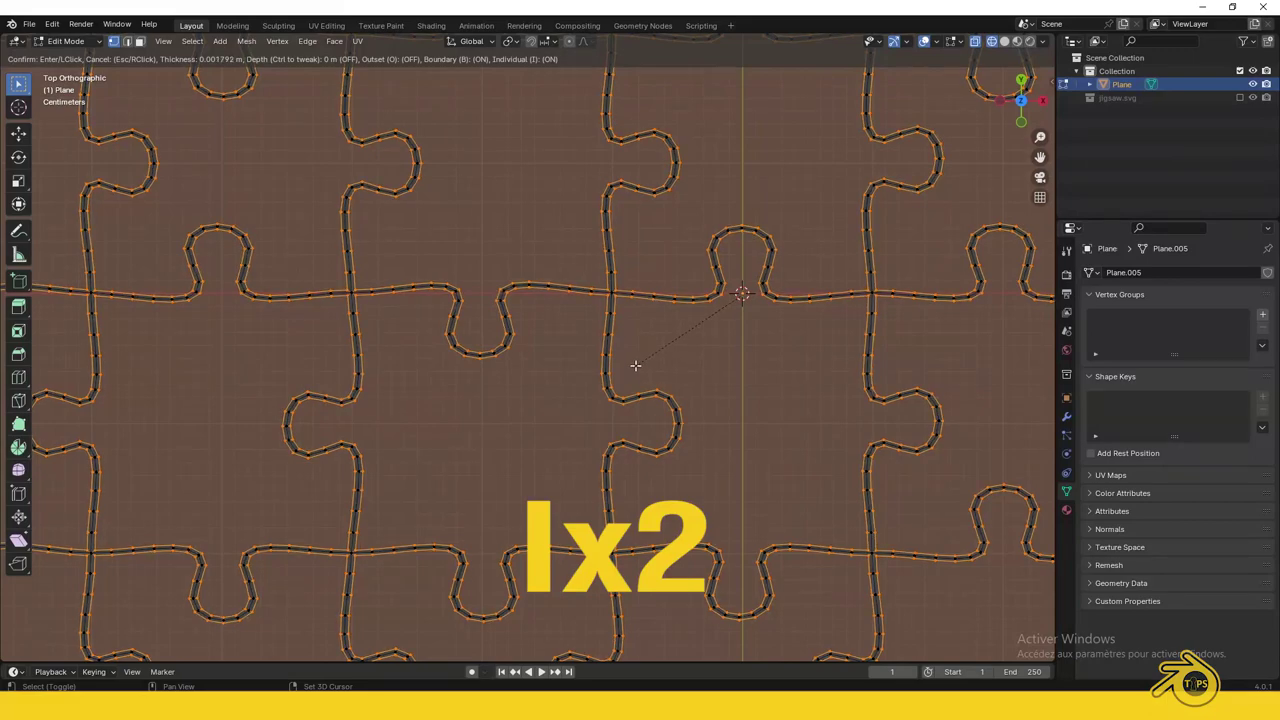
left_click(636, 366)
scroll(633, 366, "down", 3)
scroll(633, 366, "down", 6)
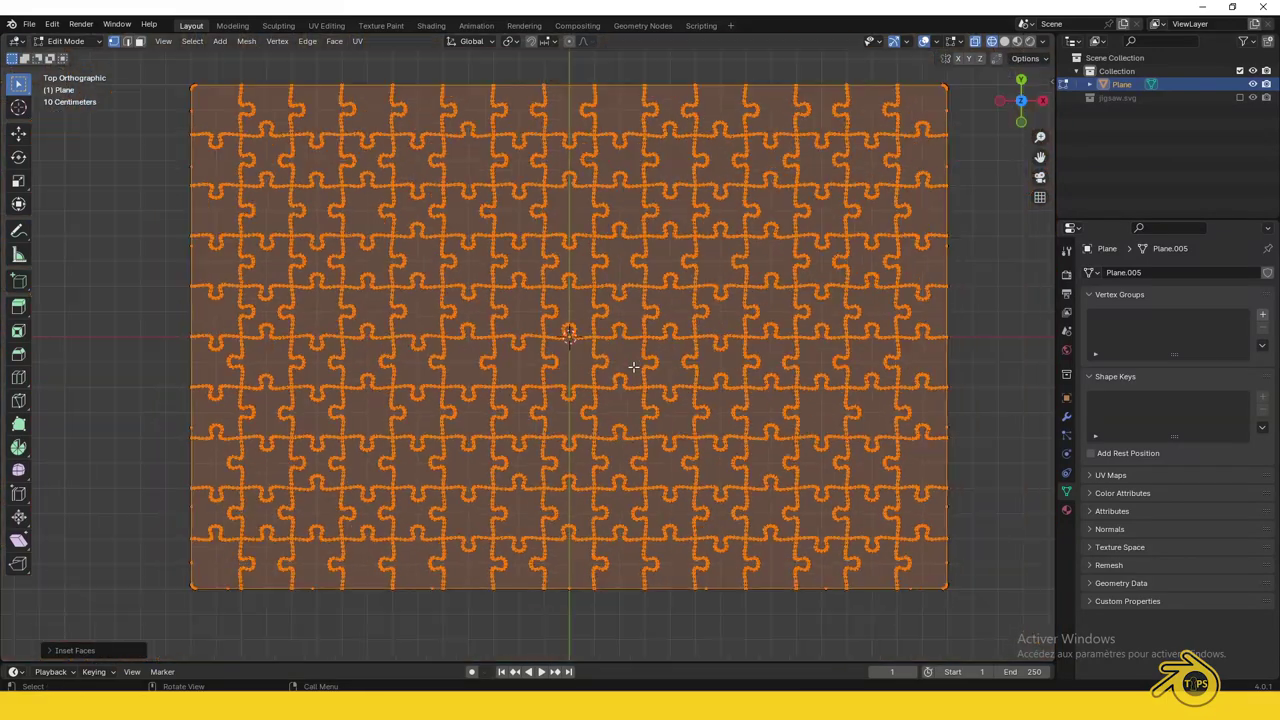
key("alt+a")
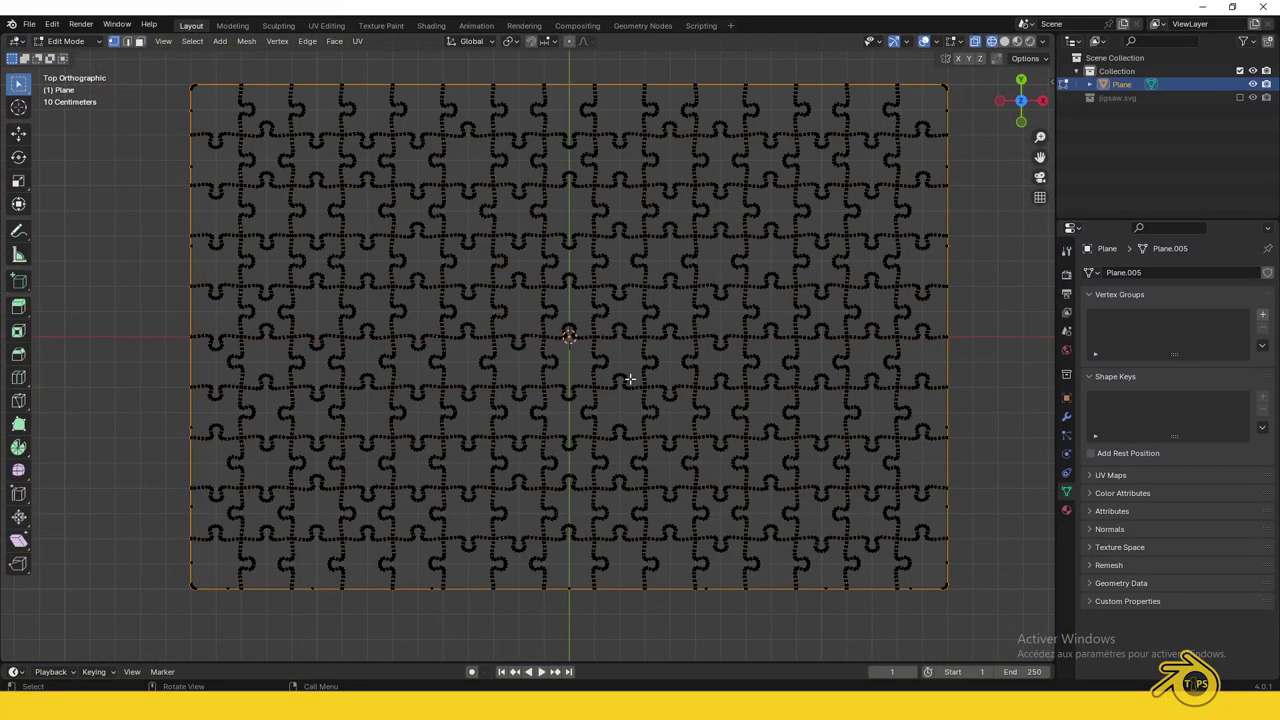
key("x")
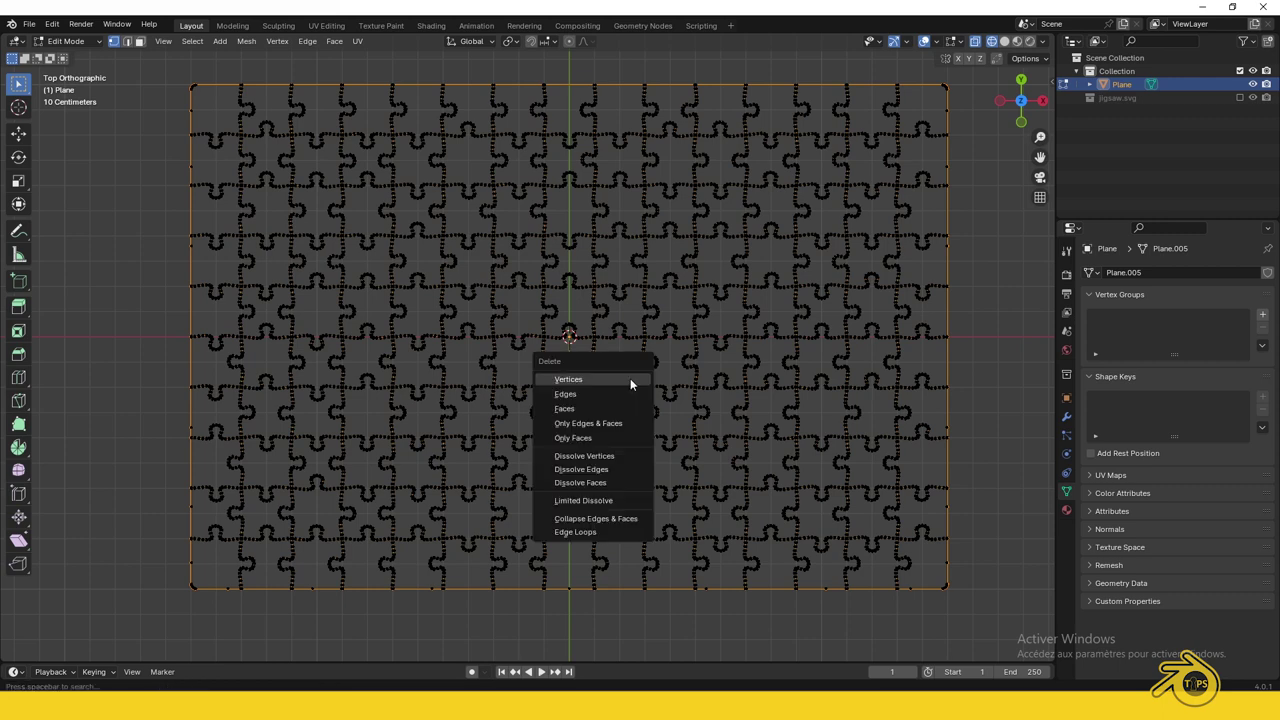
left_click(630, 378)
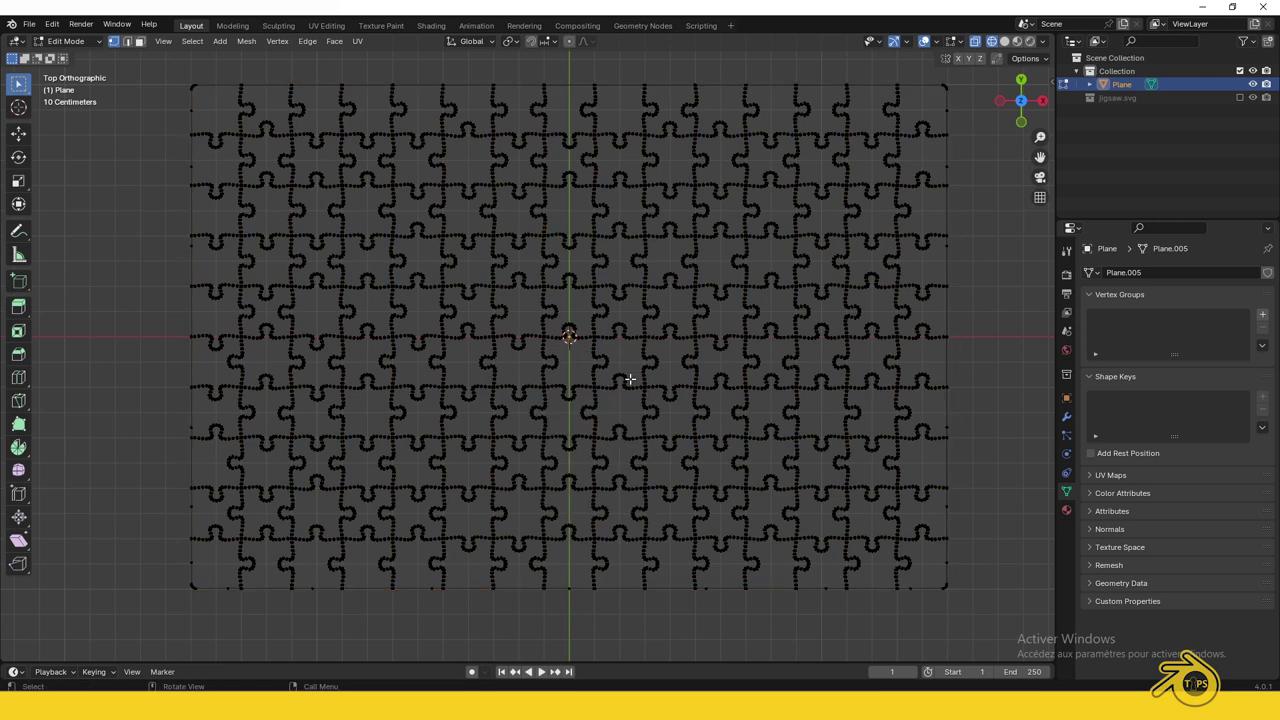
key("Tab")
scroll(820, 365, "down", 2)
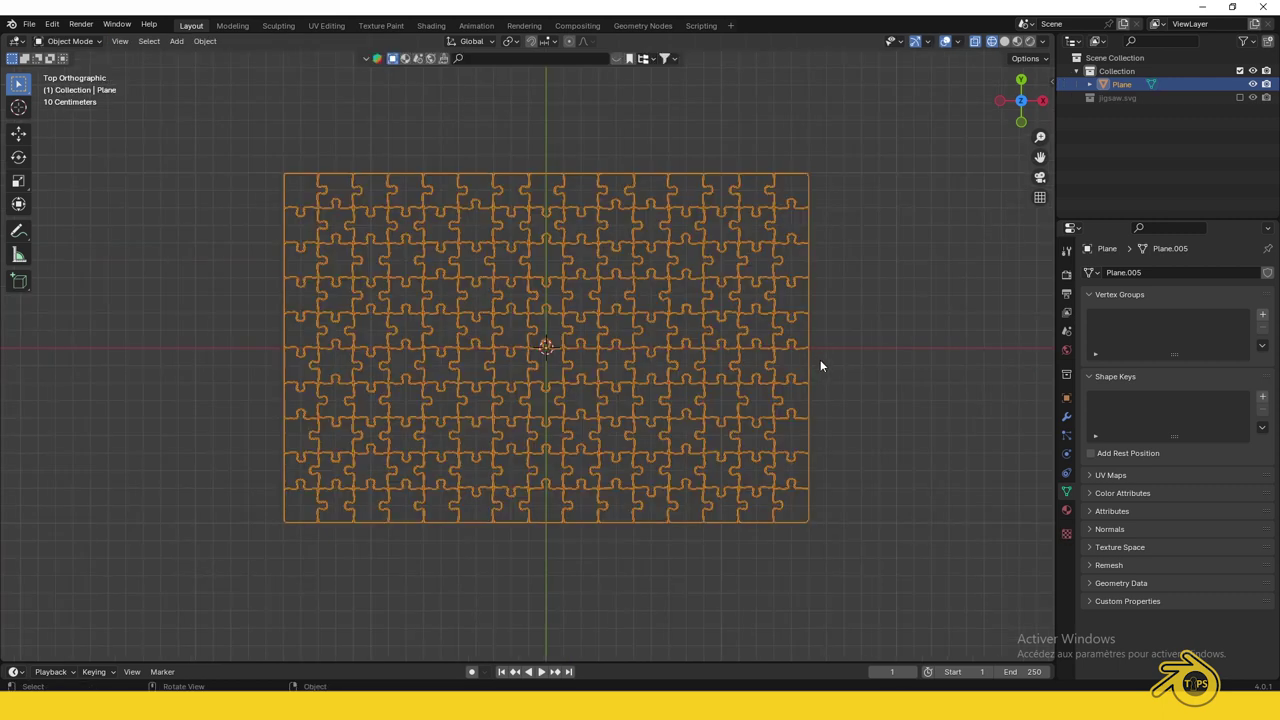
- Separate the jigsaw plane into individual pieces by loose parts
left_click(1004, 41)
left_click(920, 214)
mouse_move(642, 377)
middle_mouse_down()
mouse_move(664, 328)
mouse_move(571, 314)
mouse_move(628, 340)
middle_mouse_up()
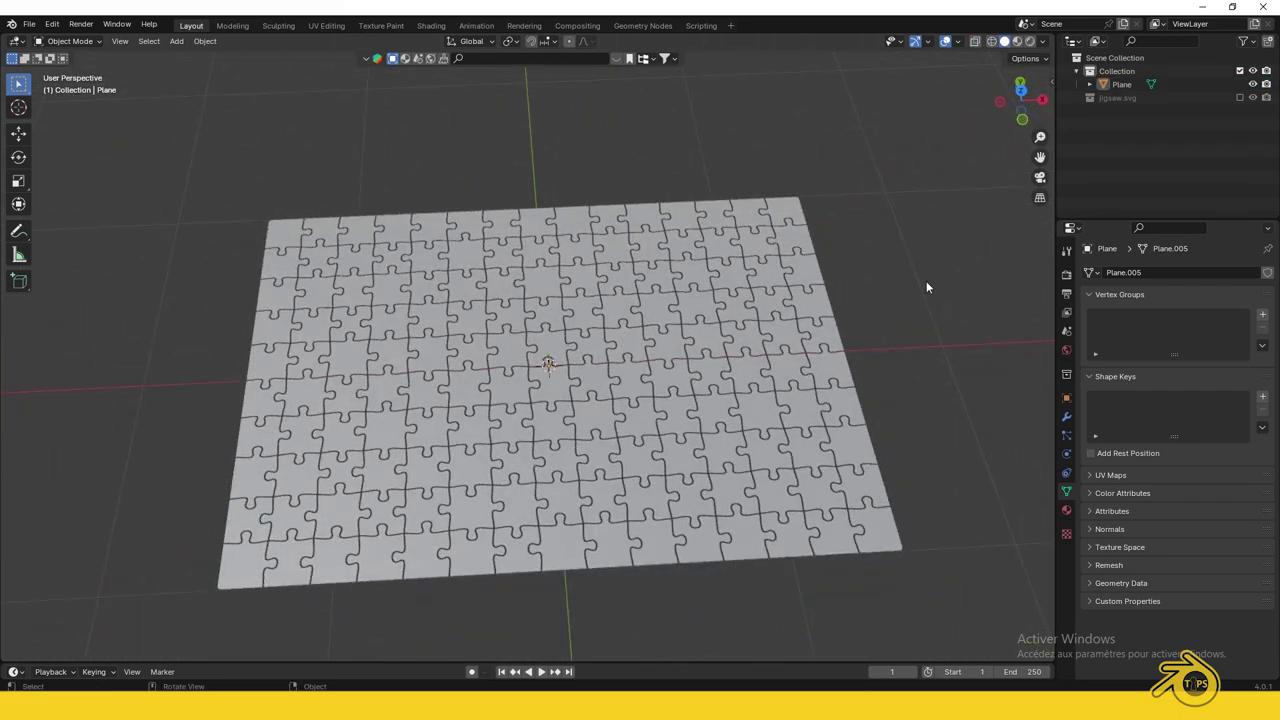
left_click(1021, 91)
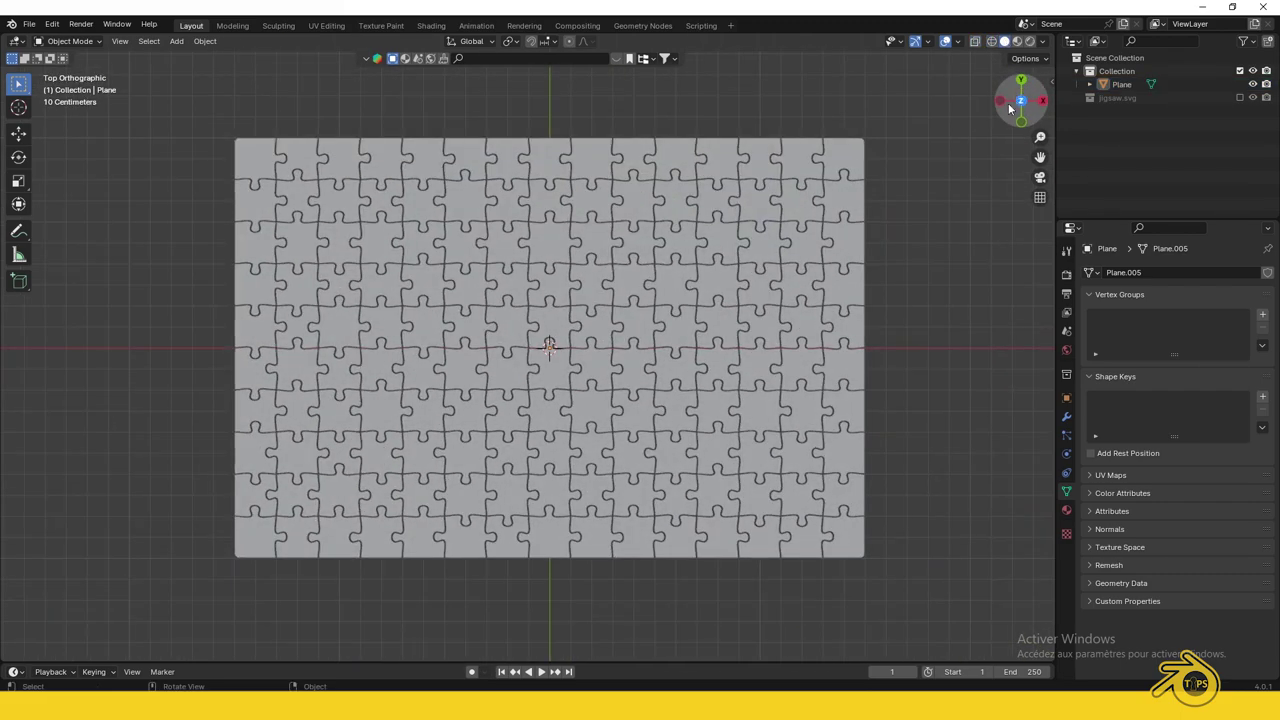
left_click(603, 375)
key("Tab")
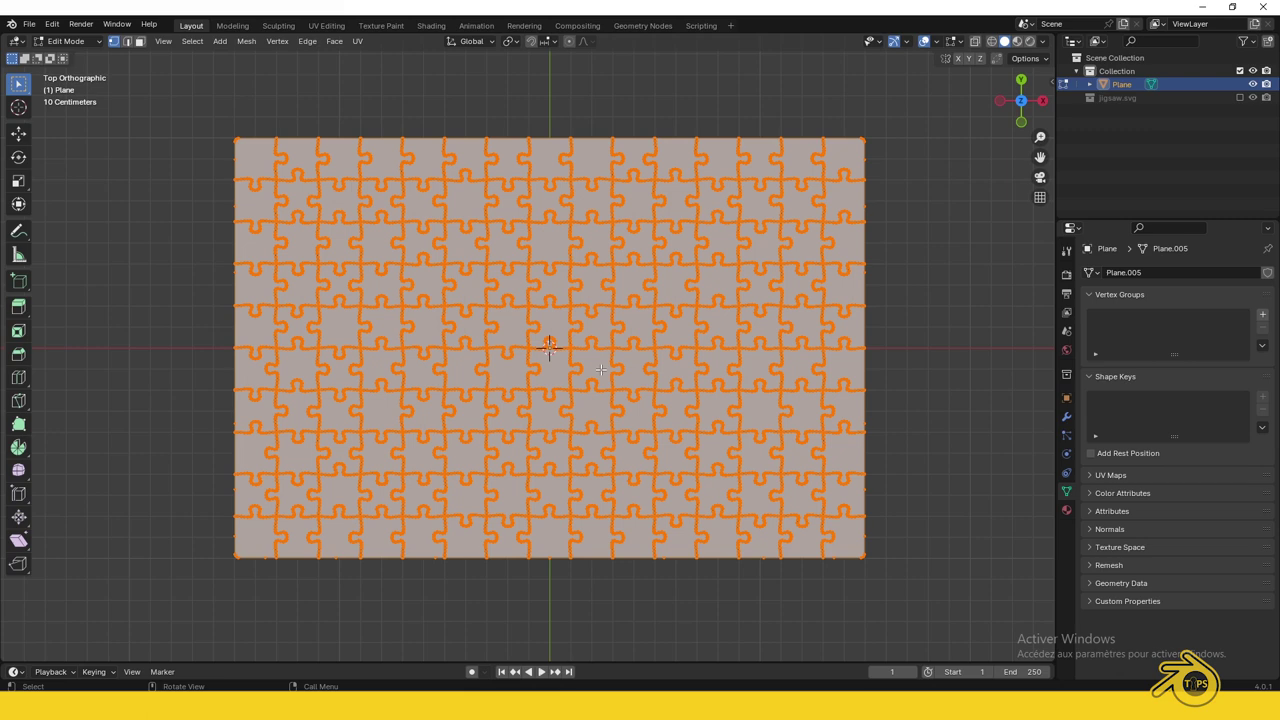
key("p")
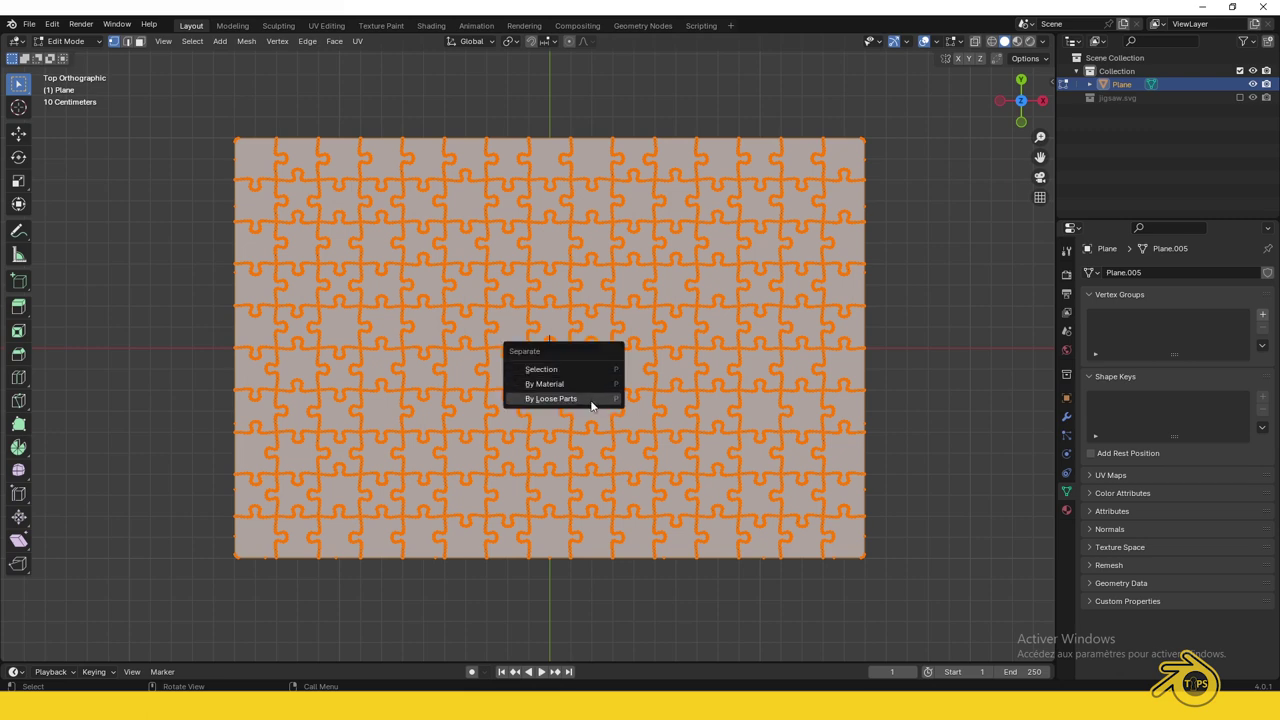
left_click(591, 399)
key("Tab")
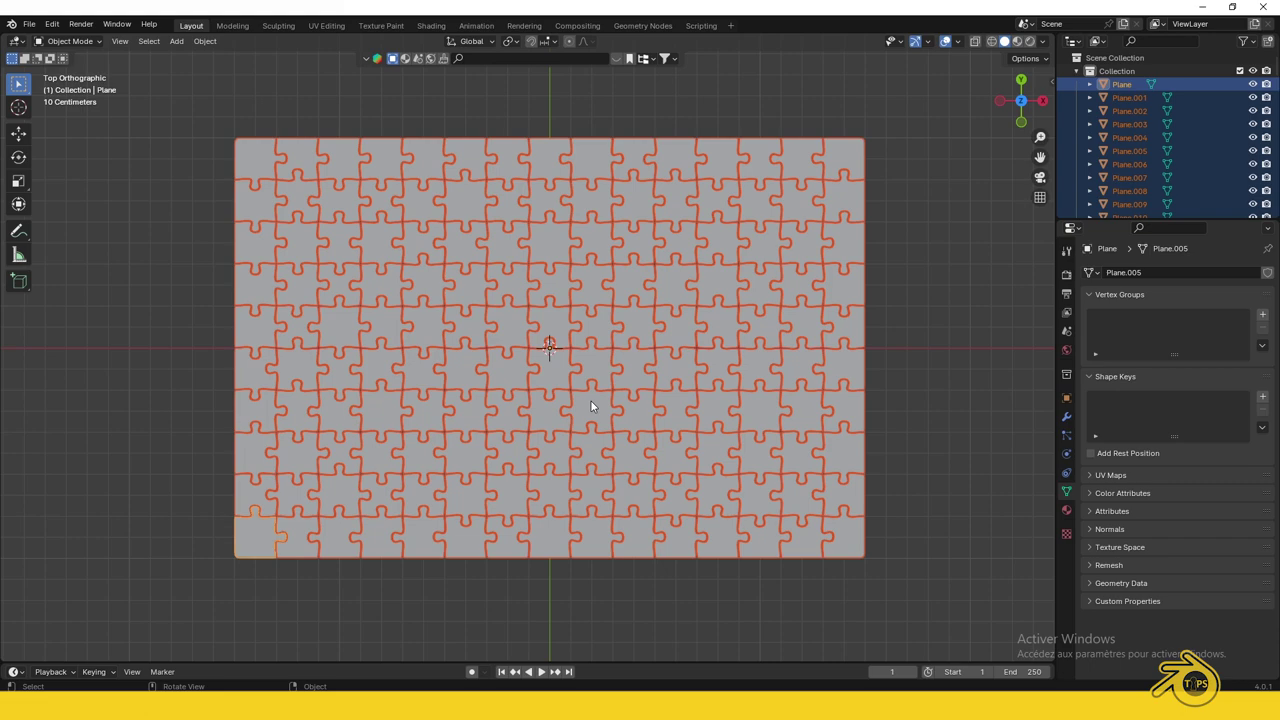
- Select several pieces to confirm they are separate objects, then return to top view
left_click(594, 390)
middle_click_drag(594, 390, 561, 406)
left_click(563, 414)
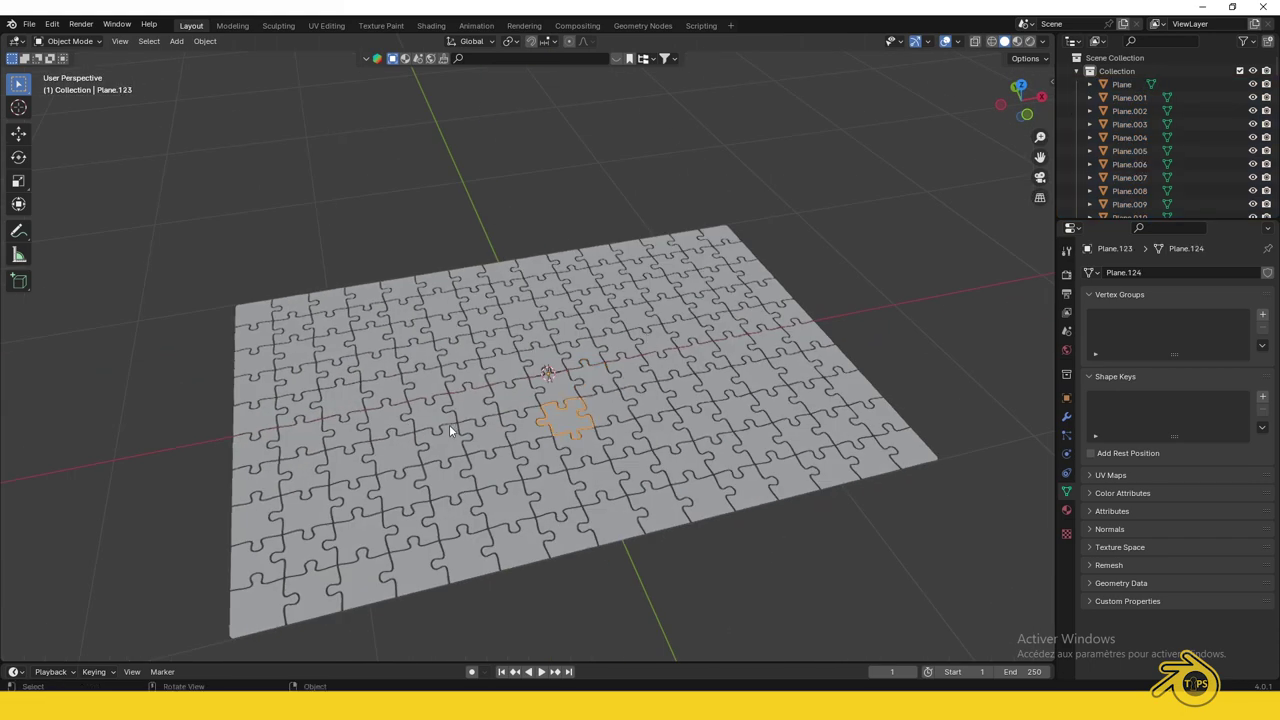
left_click(447, 440)
left_click(630, 437)
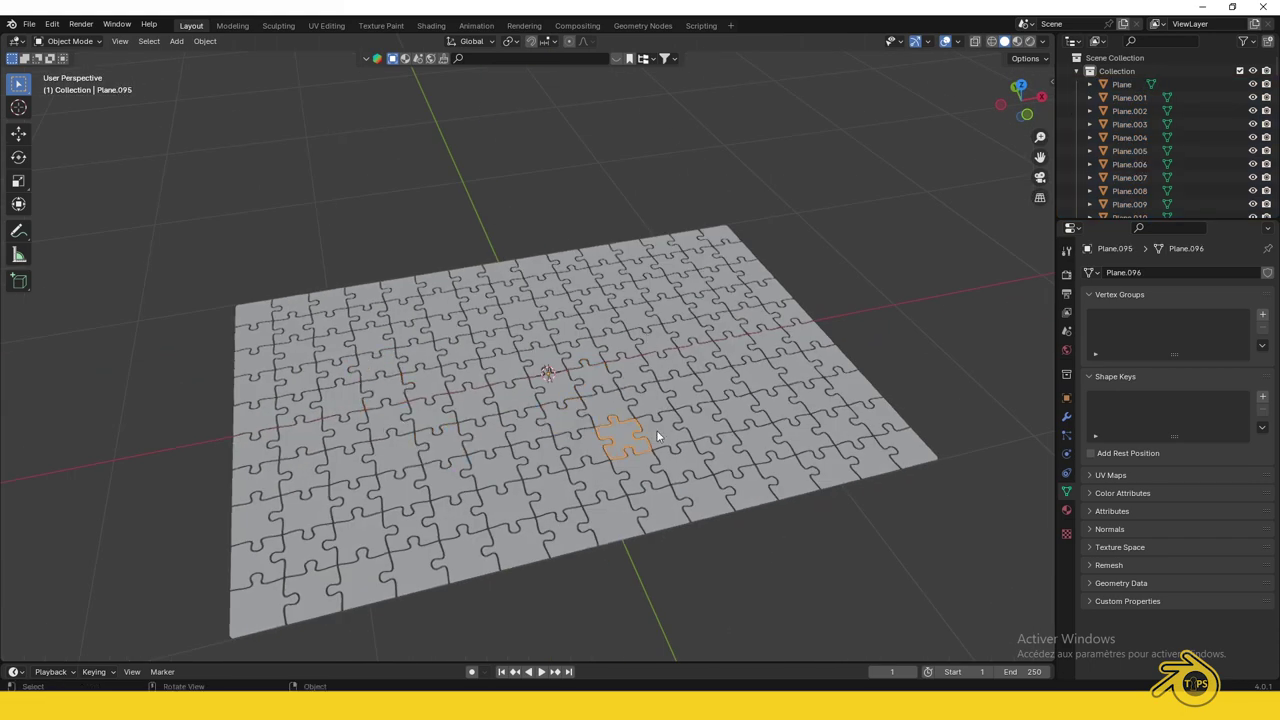
middle_click_drag(640, 440, 520, 430)
left_click(420, 423)
middle_click_drag(461, 362, 711, 334)
key("ctrl+z")
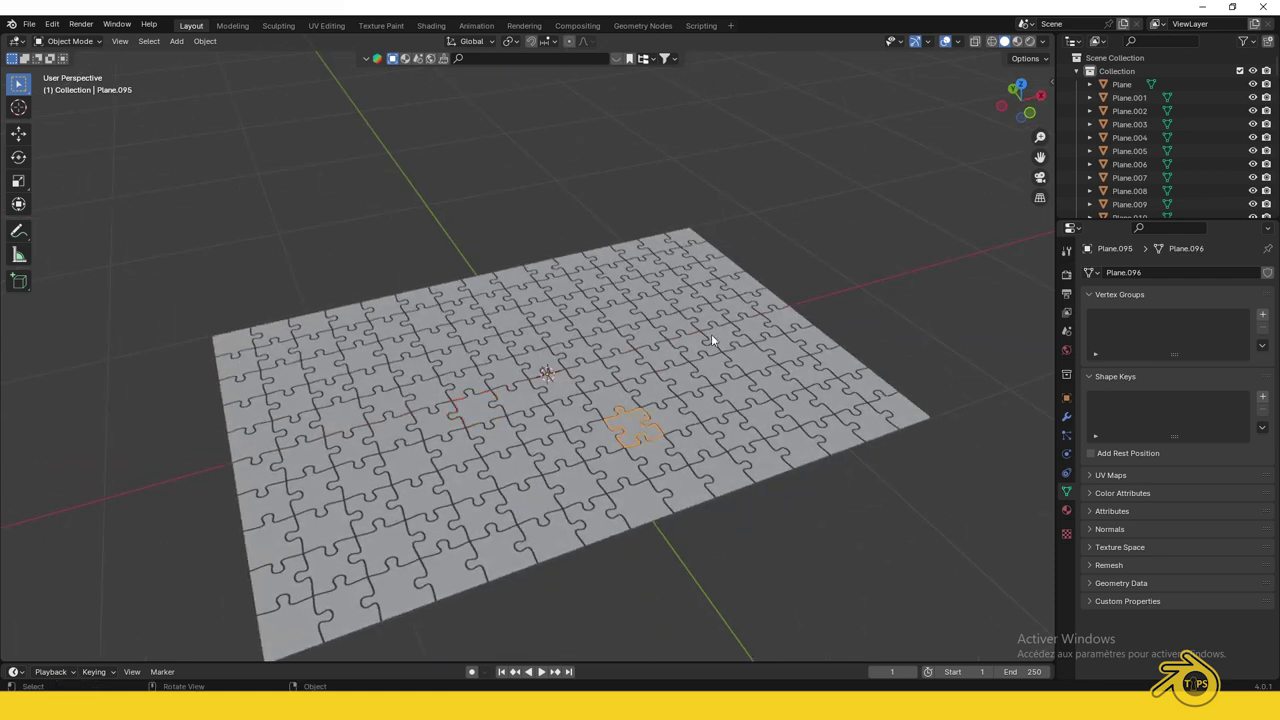
left_click(1019, 87)
scroll(547, 342, "down", 2)
key("ctrl+z")
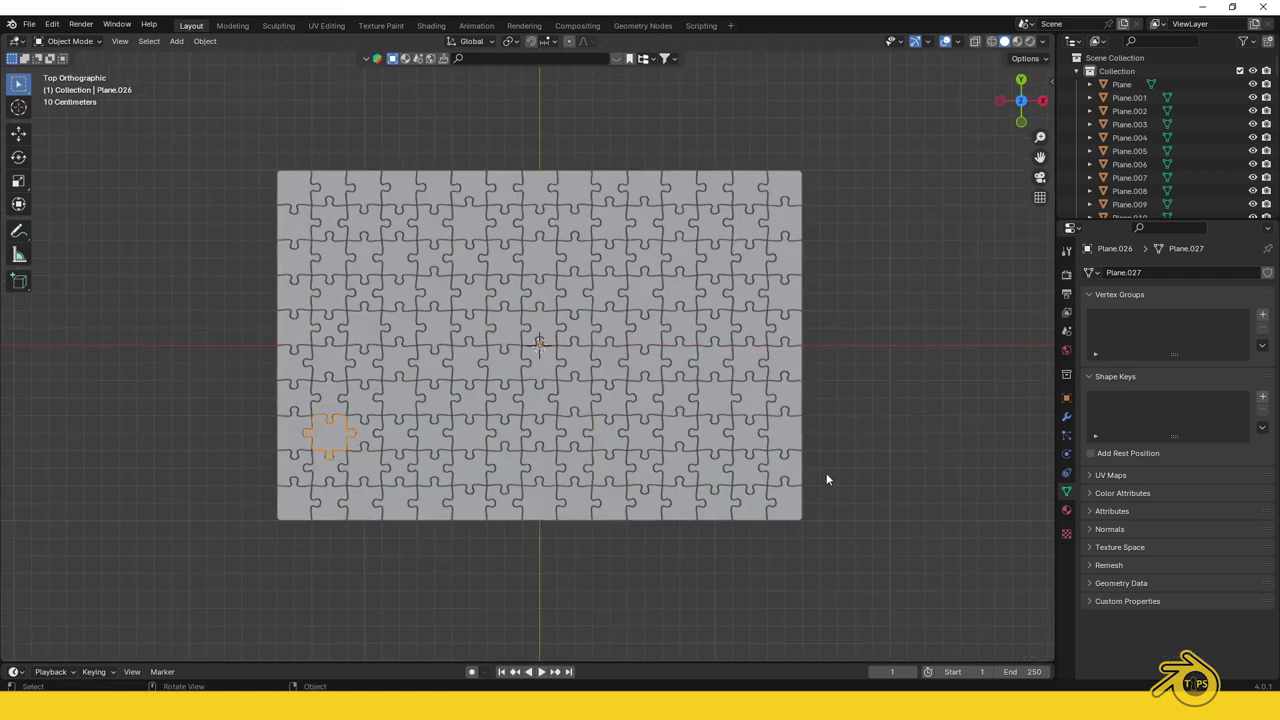
- Set every piece's origin to its own Center of Mass (Surface)
key("a")
left_click(205, 41)
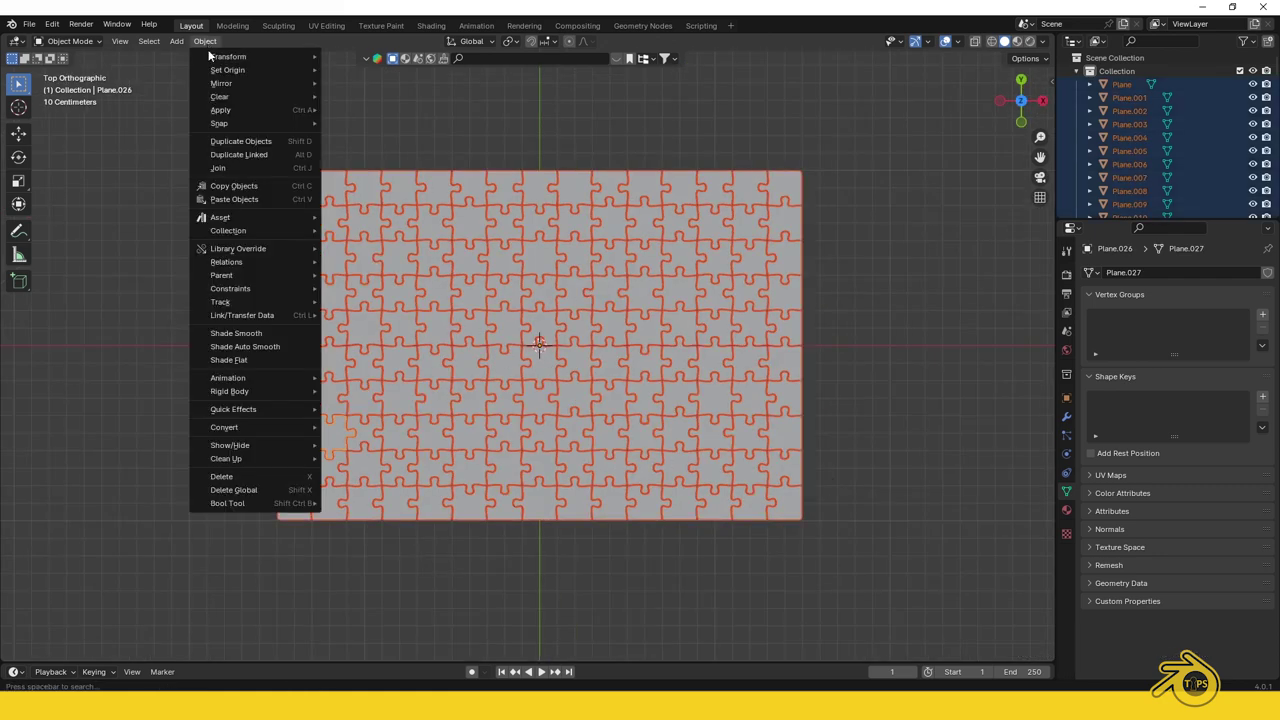
mouse_move(218, 72)
left_click(399, 114)
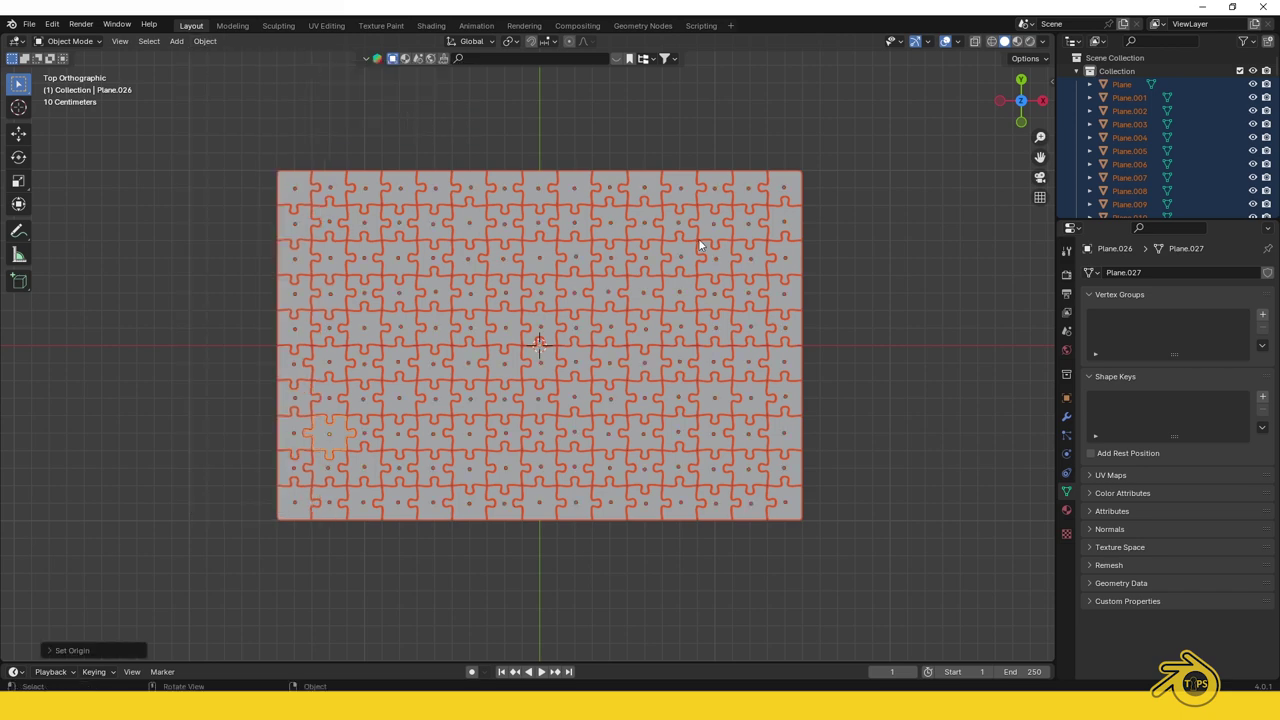
left_click(850, 343)
middle_click_drag(850, 343, 580, 400)
- Select several puzzle pieces to inspect them individually
left_click(580, 400)
left_click(469, 397)
left_click(405, 370)
left_click(523, 306)
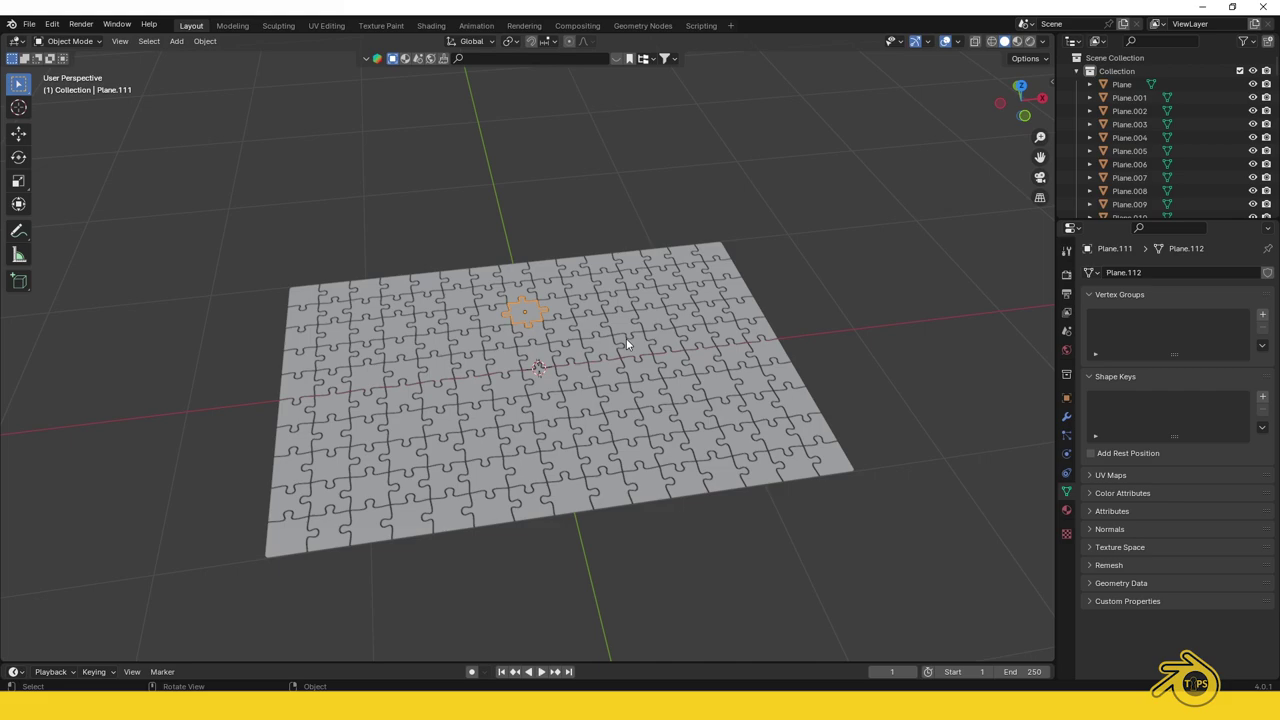
middle_click_drag(626, 338, 603, 376)
left_click(613, 406)
left_click(516, 418)
left_click(433, 428)
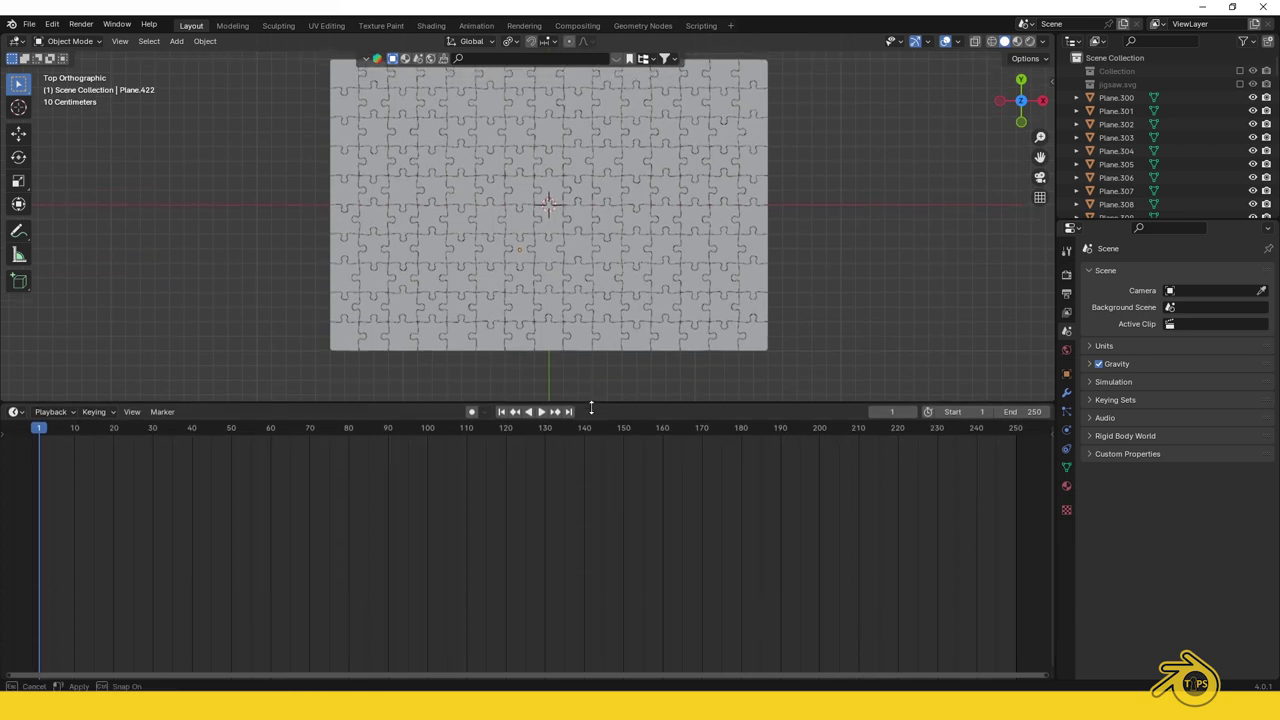
- Switch the enlarged lower area to the Shader Editor and select one piece
left_click_drag(591, 408, 591, 414)
left_click(14, 417)
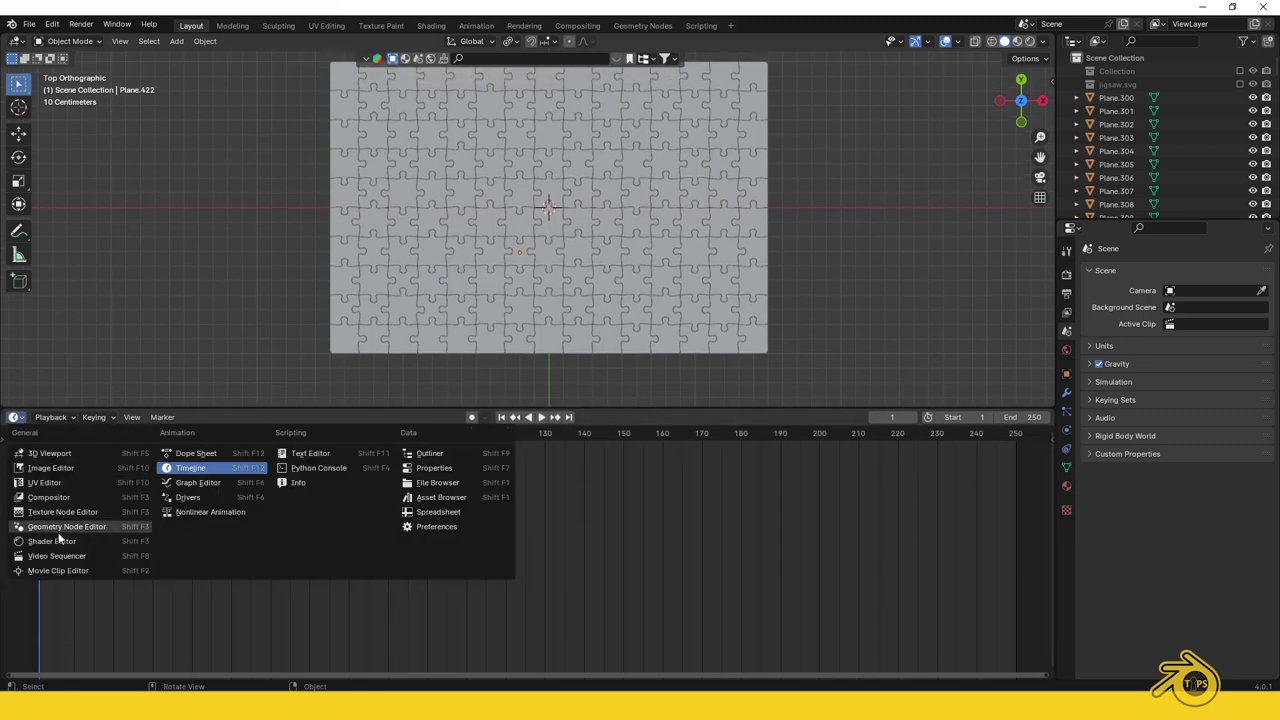
left_click(58, 542)
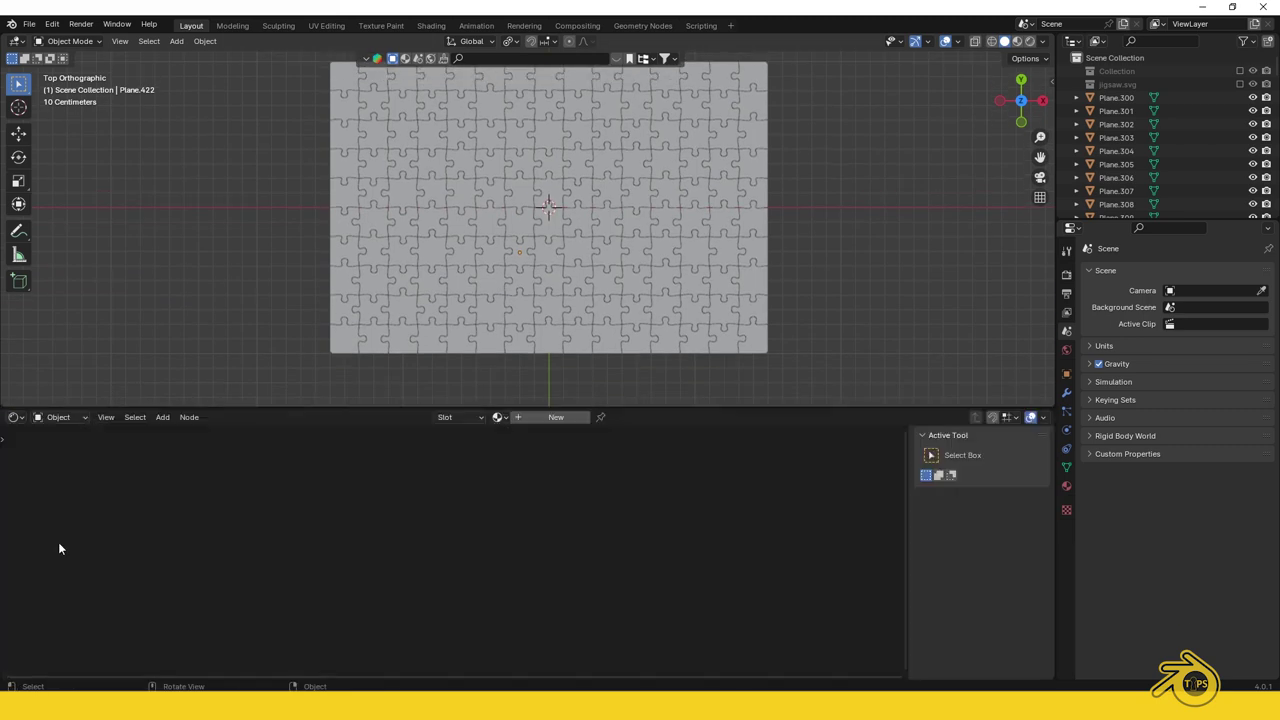
left_click(530, 285)
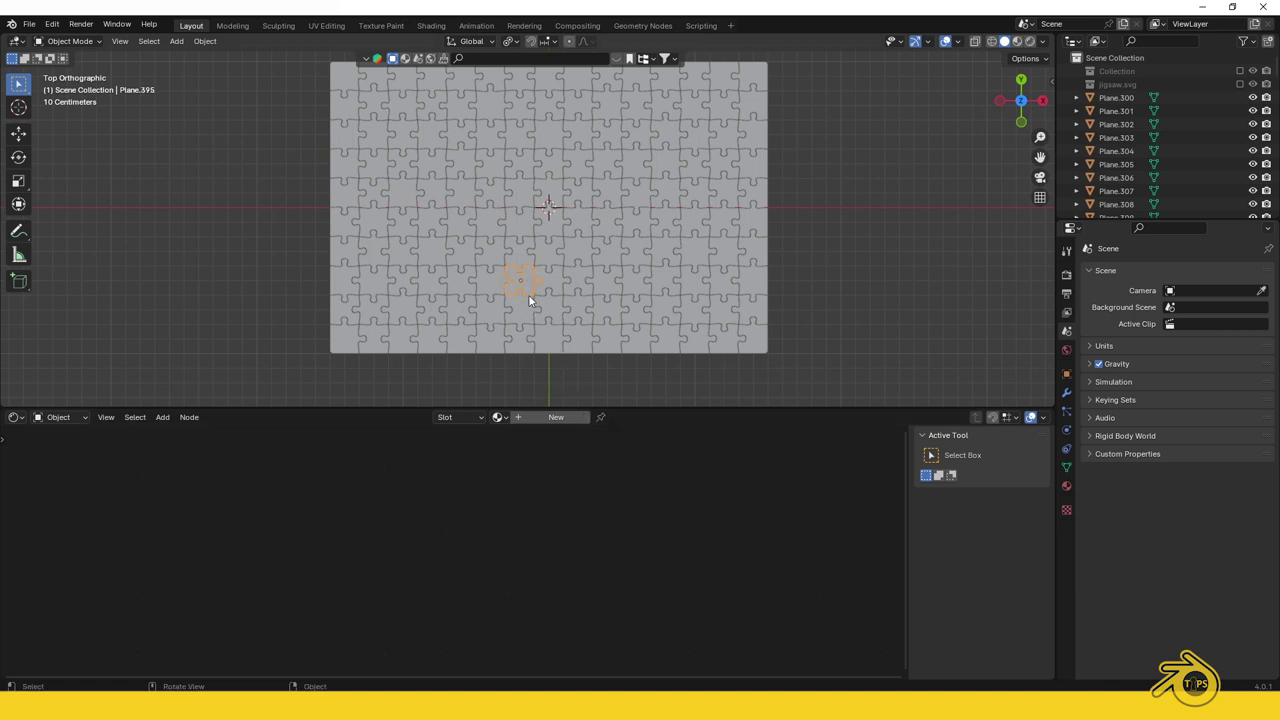
- Create a new material for Plane.395 and drag 3TDpNR.jpg in as an image texture node
left_click(544, 417)
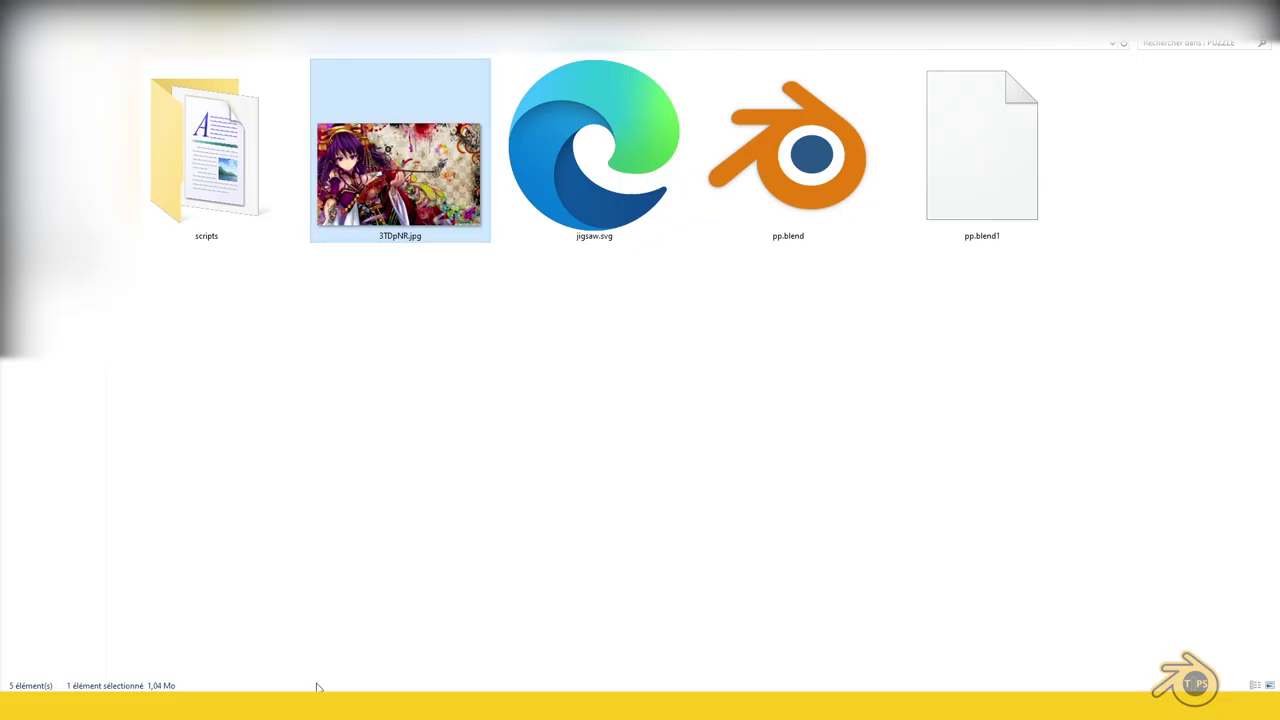
left_click_drag(424, 210, 514, 504)
- Connect the 3TDpNR.jpg texture's Color to Base Color and view it in Material Preview
left_click(346, 484)
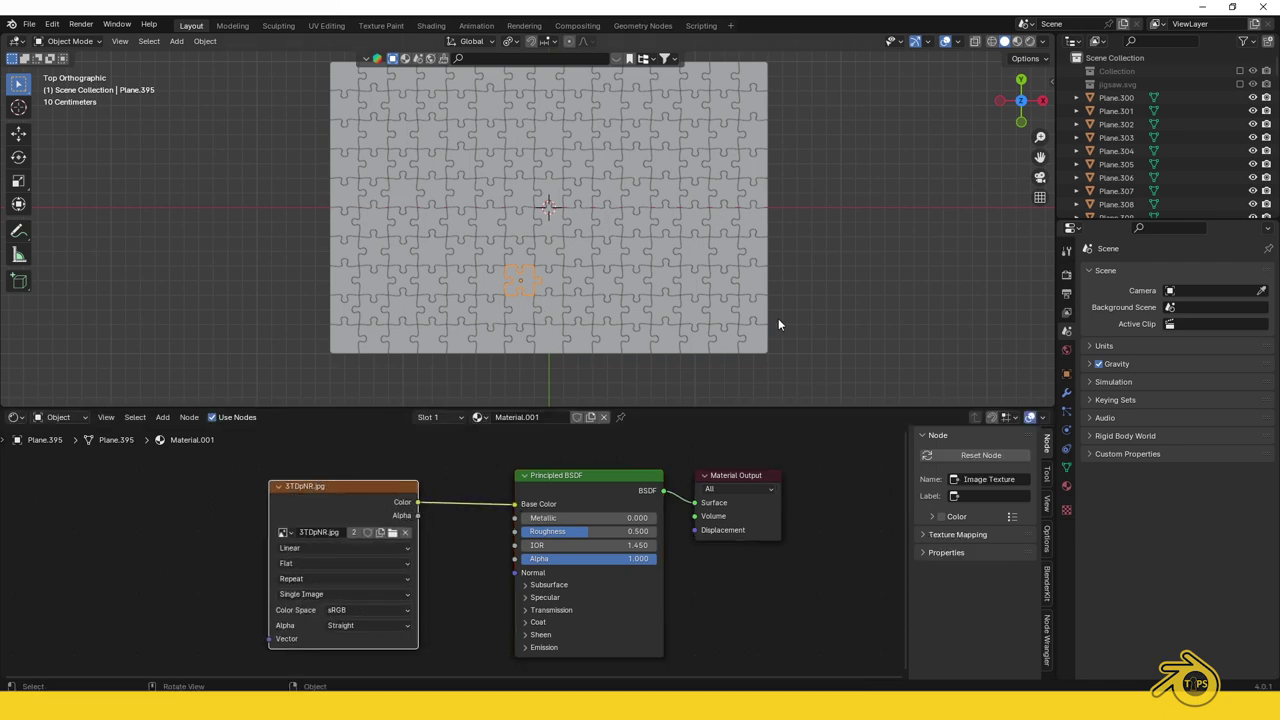
left_click(1017, 41)
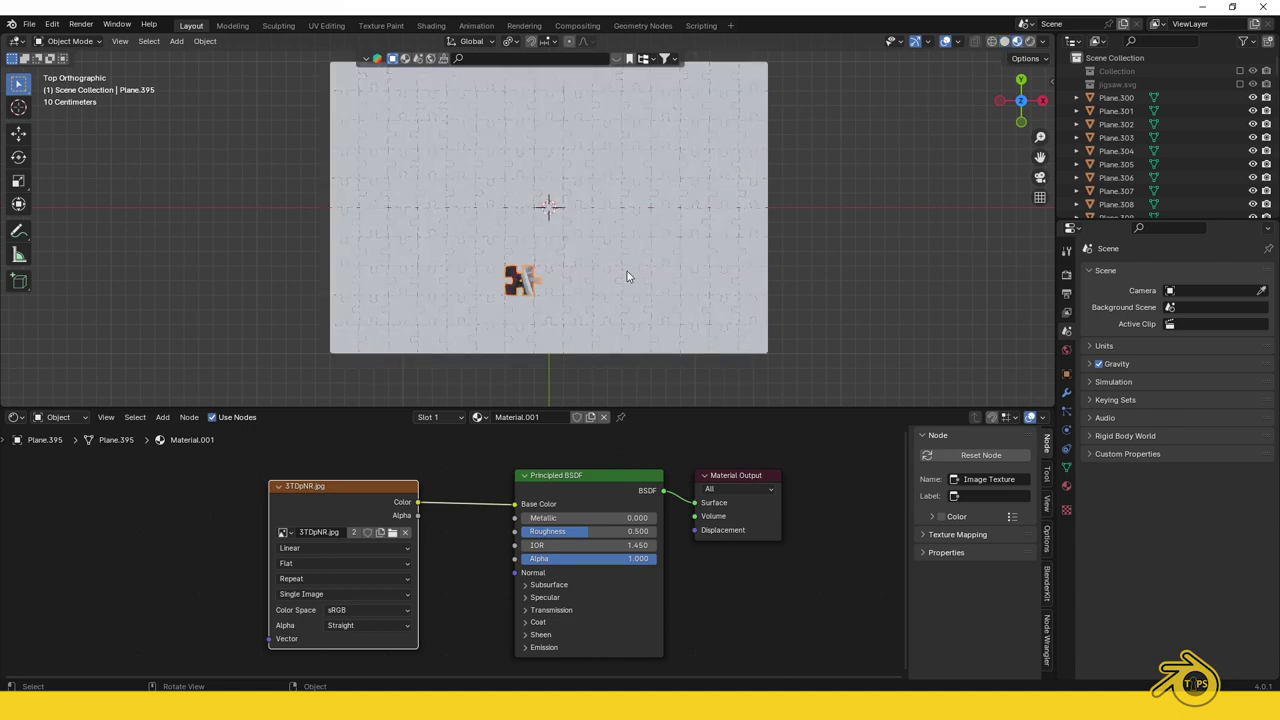
scroll(590, 295, "up", 3)
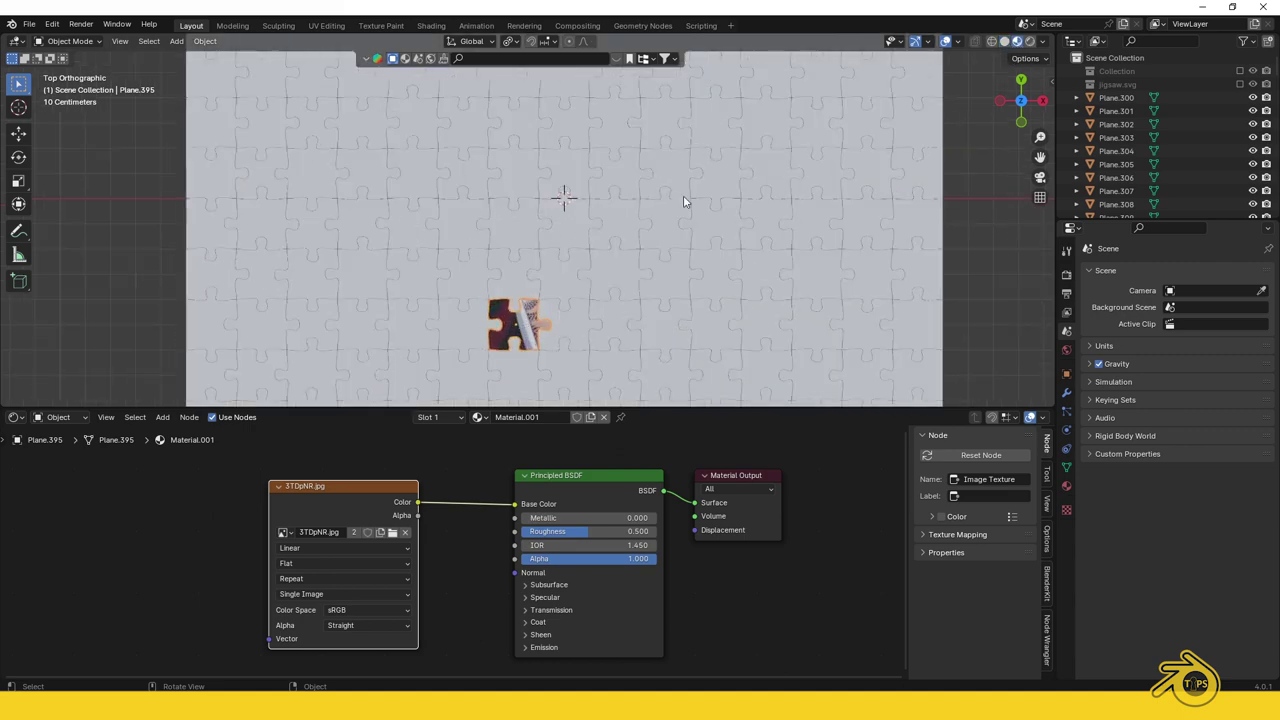
scroll(675, 210, "down", 3)
left_click_drag(599, 406, 599, 452)
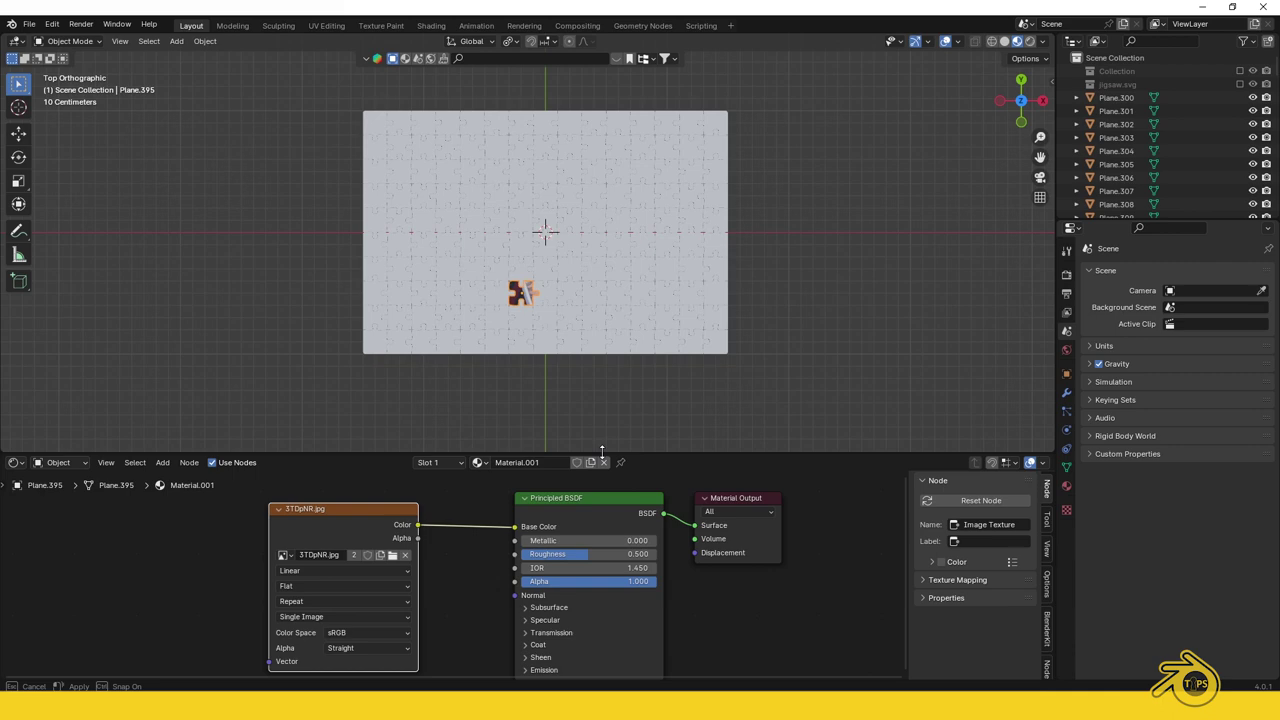
scroll(572, 268, "up", 1)
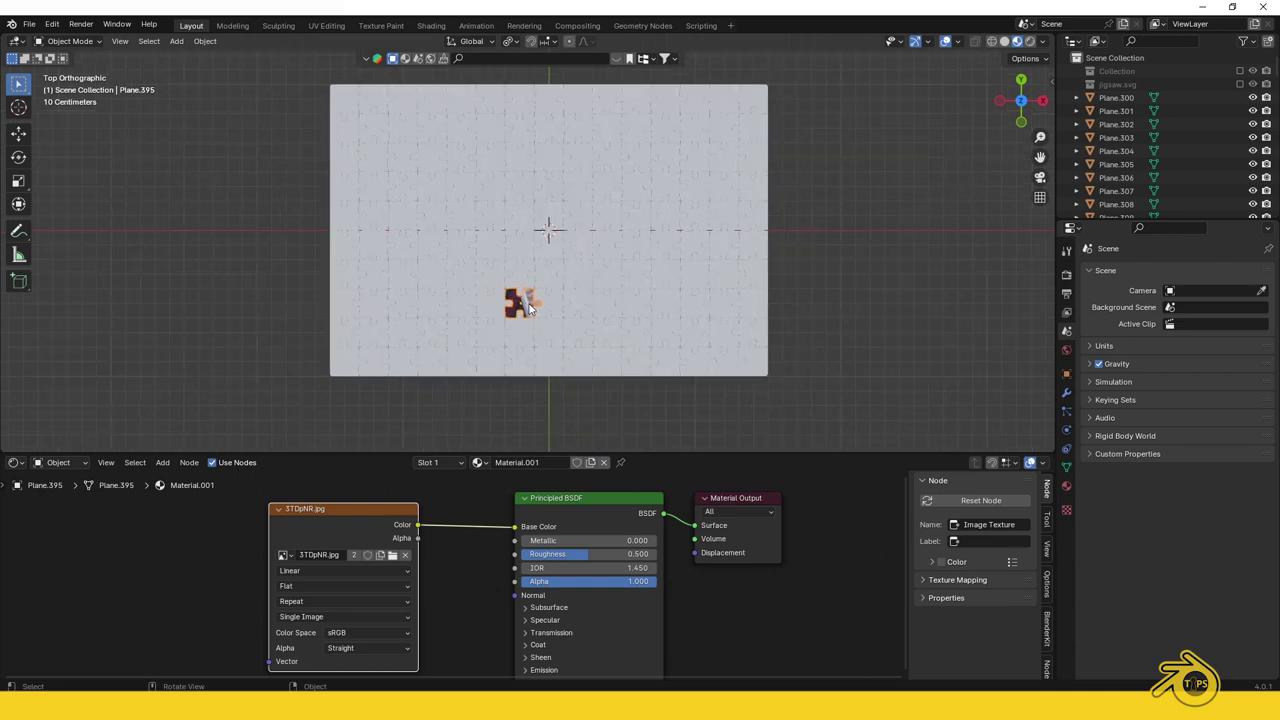
- Link Material.001 to every puzzle piece and raise the Metallic value
key("a")
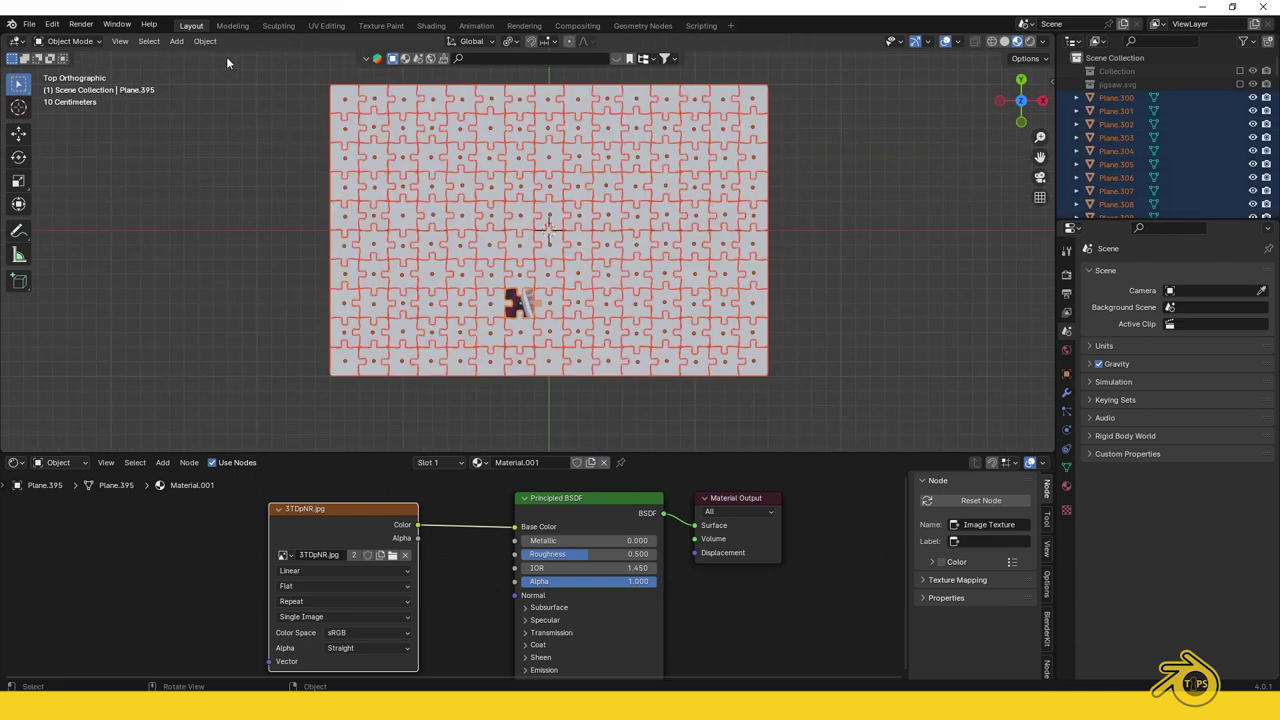
left_click(205, 41)
mouse_move(252, 316)
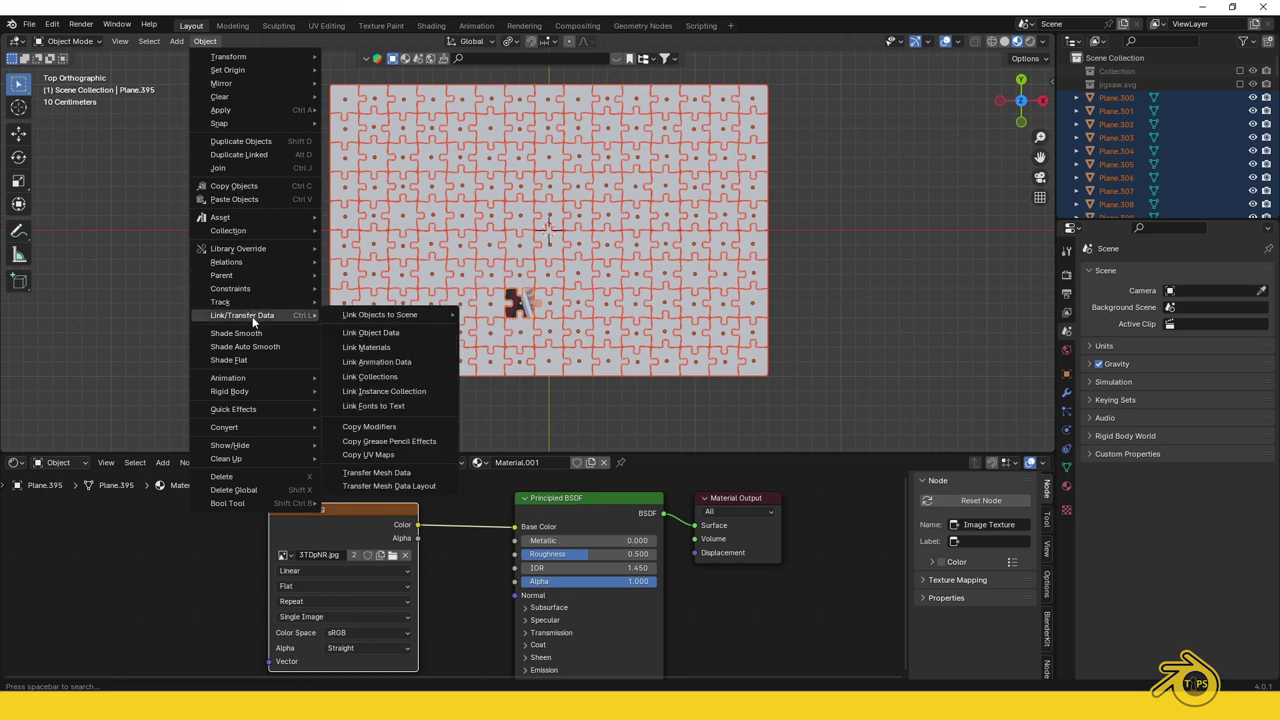
left_click(368, 347)
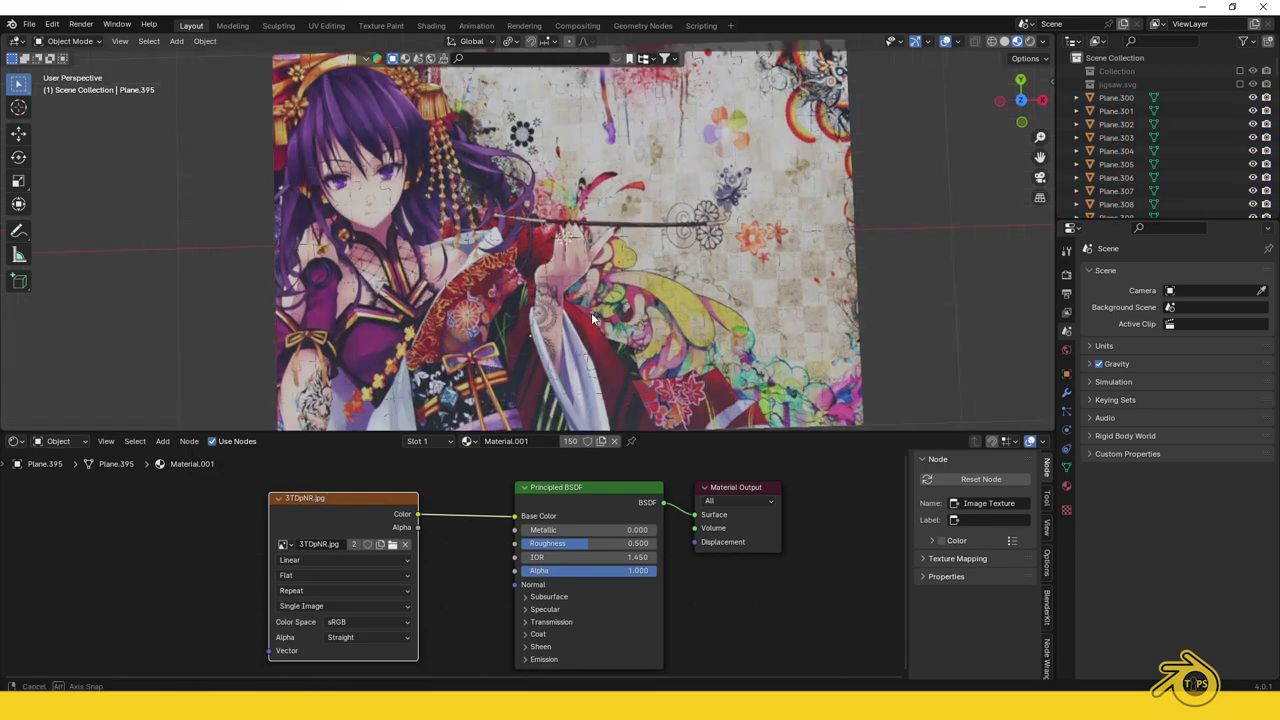
middle_click_drag(591, 312, 619, 366)
scroll(600, 335, "up", 3)
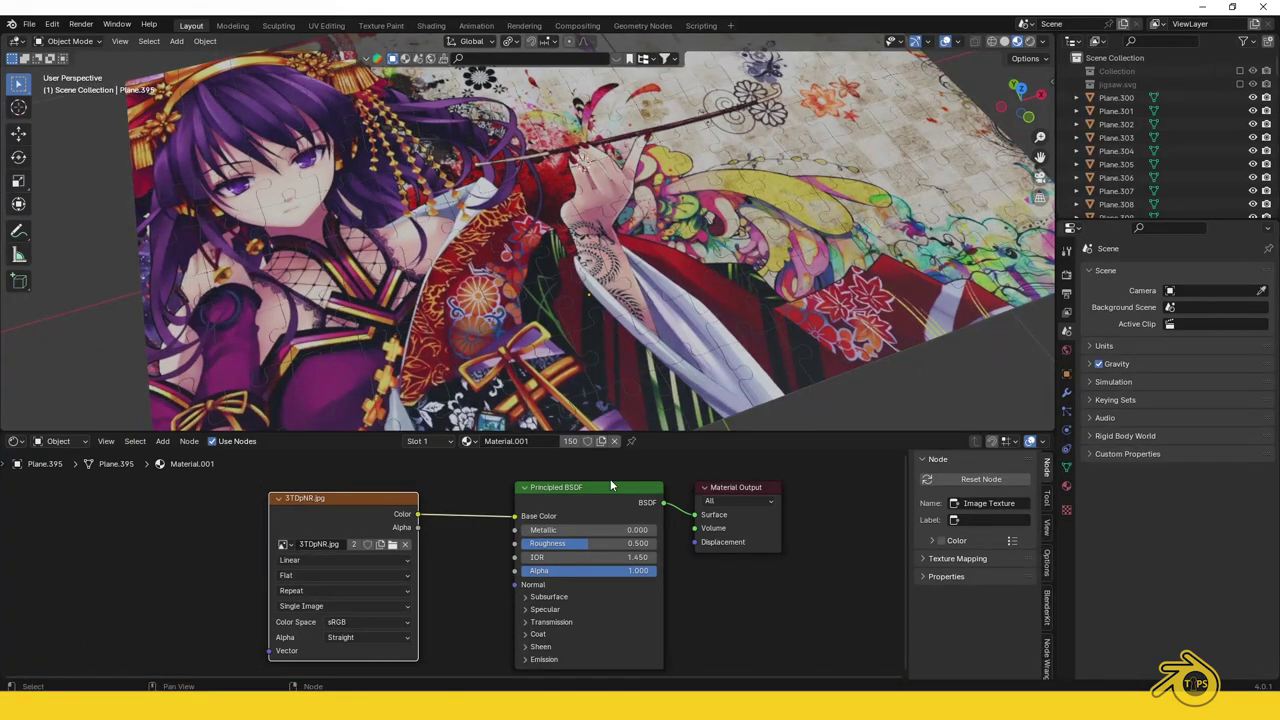
left_click_drag(566, 530, 624, 546)
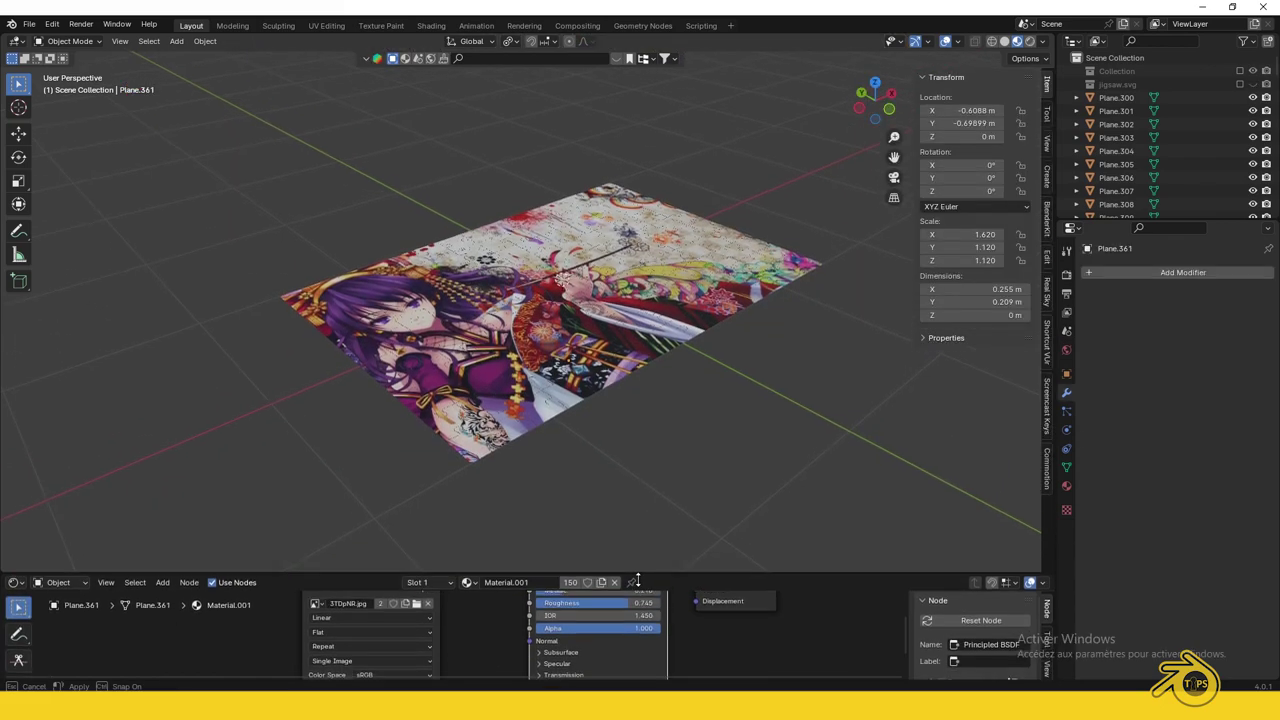
- Extrude all puzzle pieces about 0.037 m downward in Edit Mode
left_click(1004, 41)
scroll(677, 370, "up", 2)
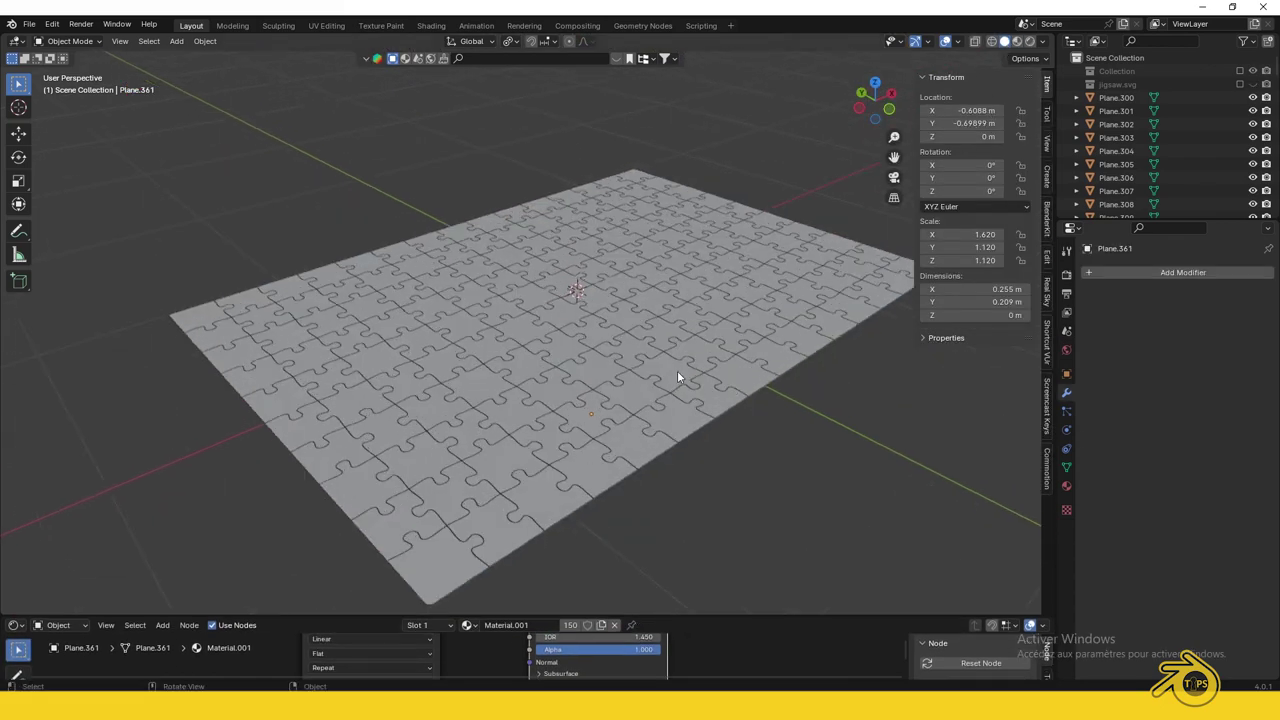
middle_click_drag(677, 370, 677, 353)
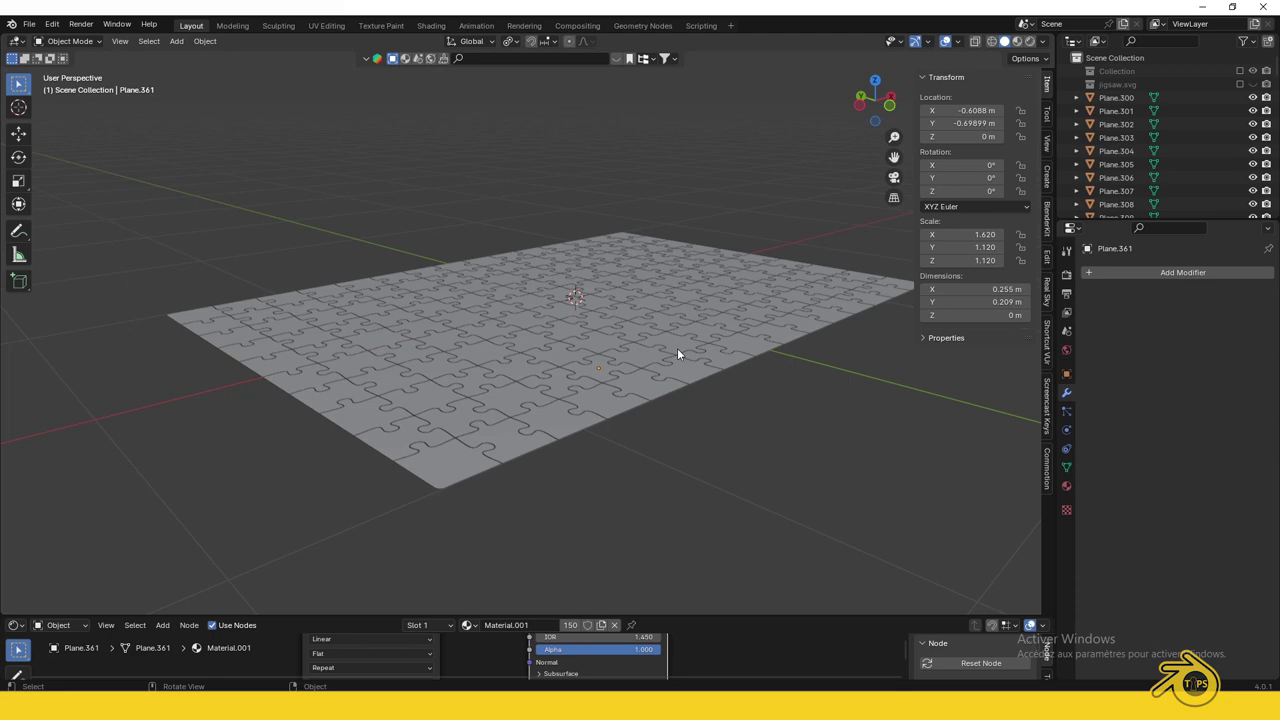
key("a")
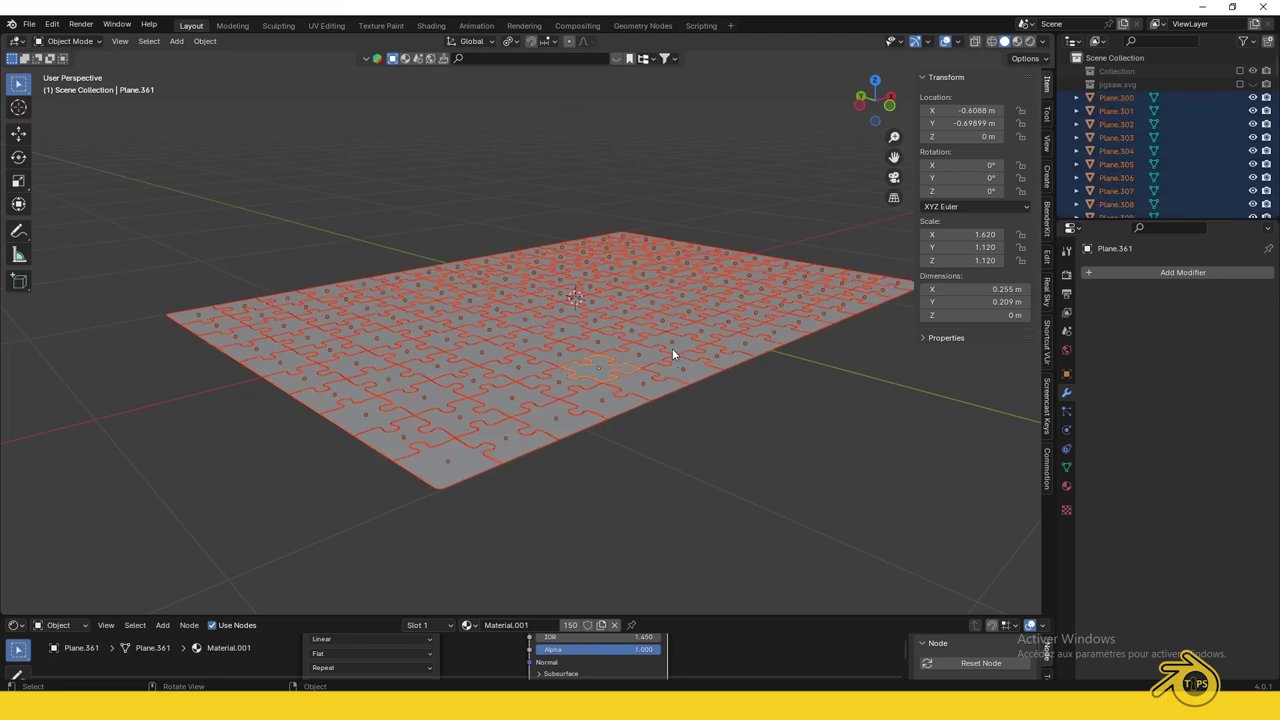
key("Tab")
middle_click_drag(672, 348, 671, 325)
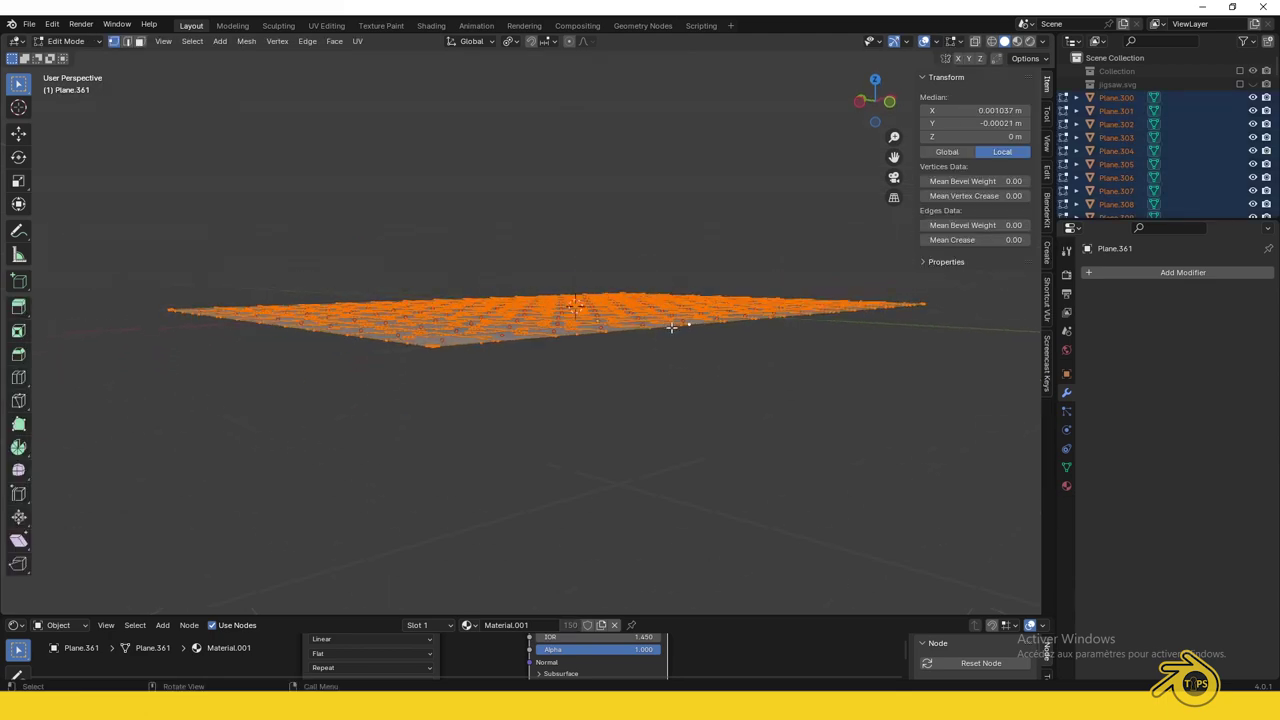
key("e")
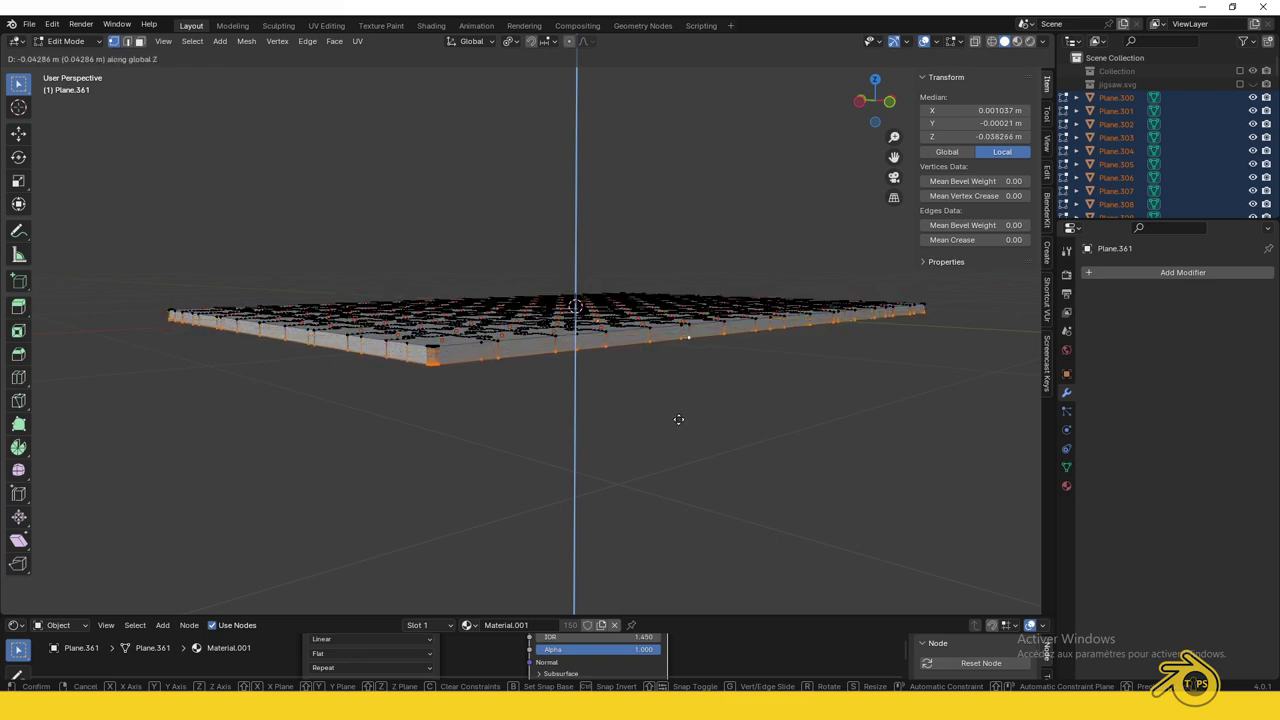
left_click(686, 407)
middle_click_drag(686, 407, 633, 452)
key("Tab")
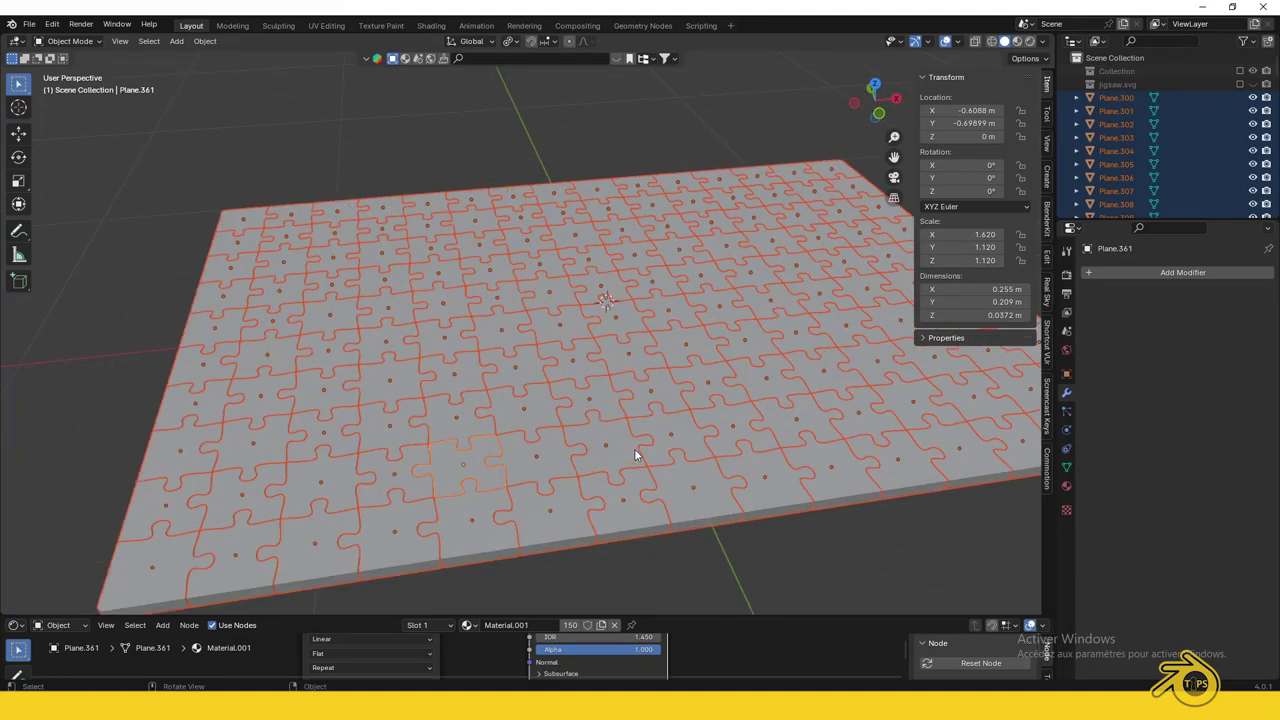
- Apply scale on all puzzle pieces so it reads 1.000
left_click(609, 402)
scroll(612, 410, "up", 4)
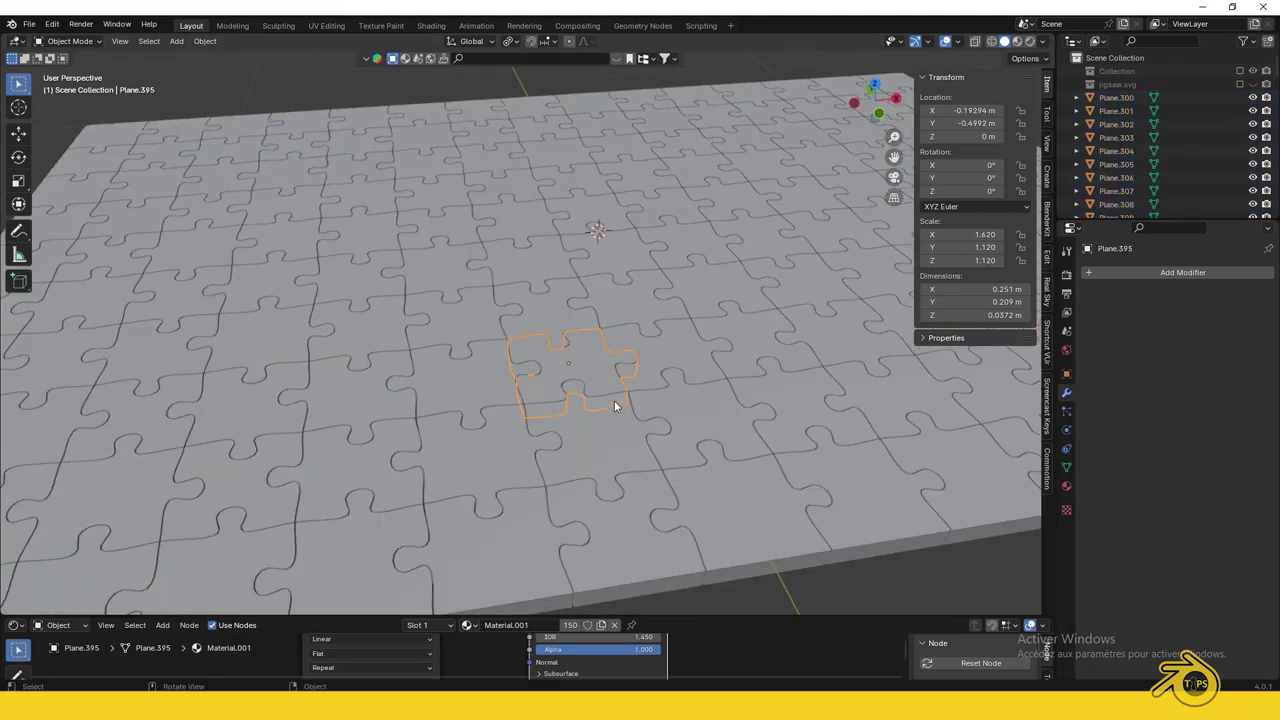
key("a")
scroll(634, 390, "down", 5)
key("ctrl+a")
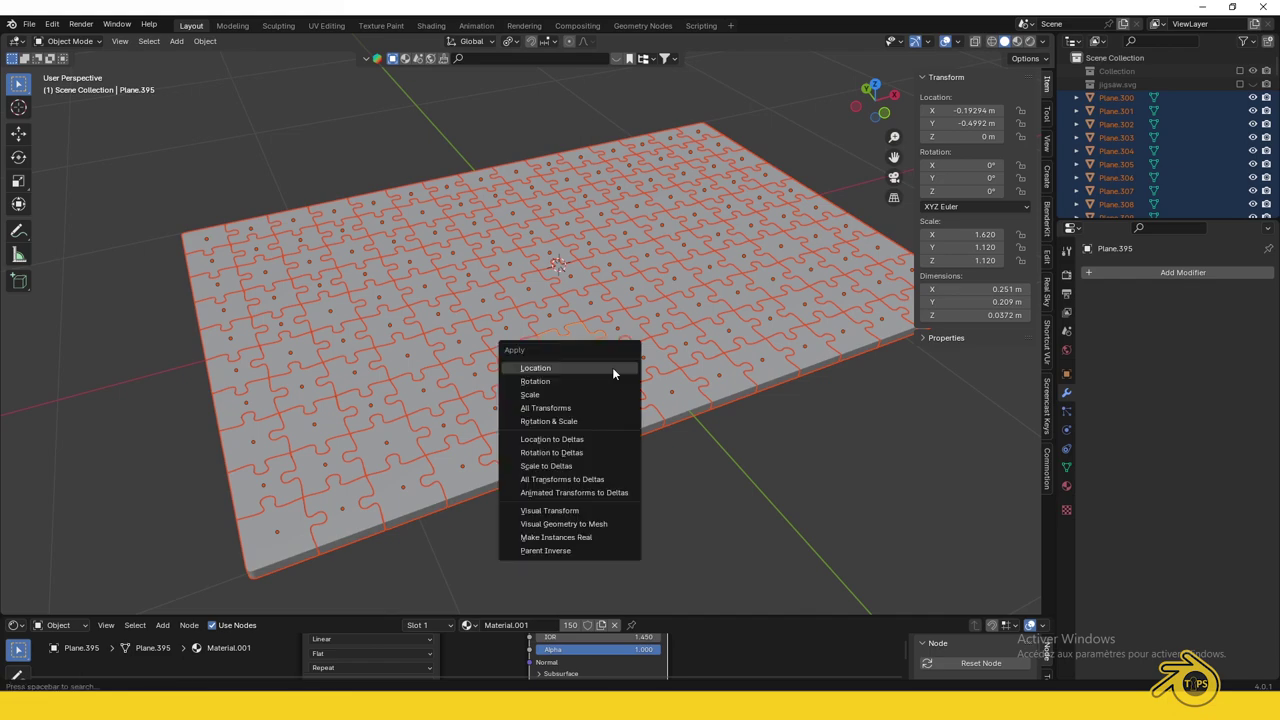
left_click(595, 396)
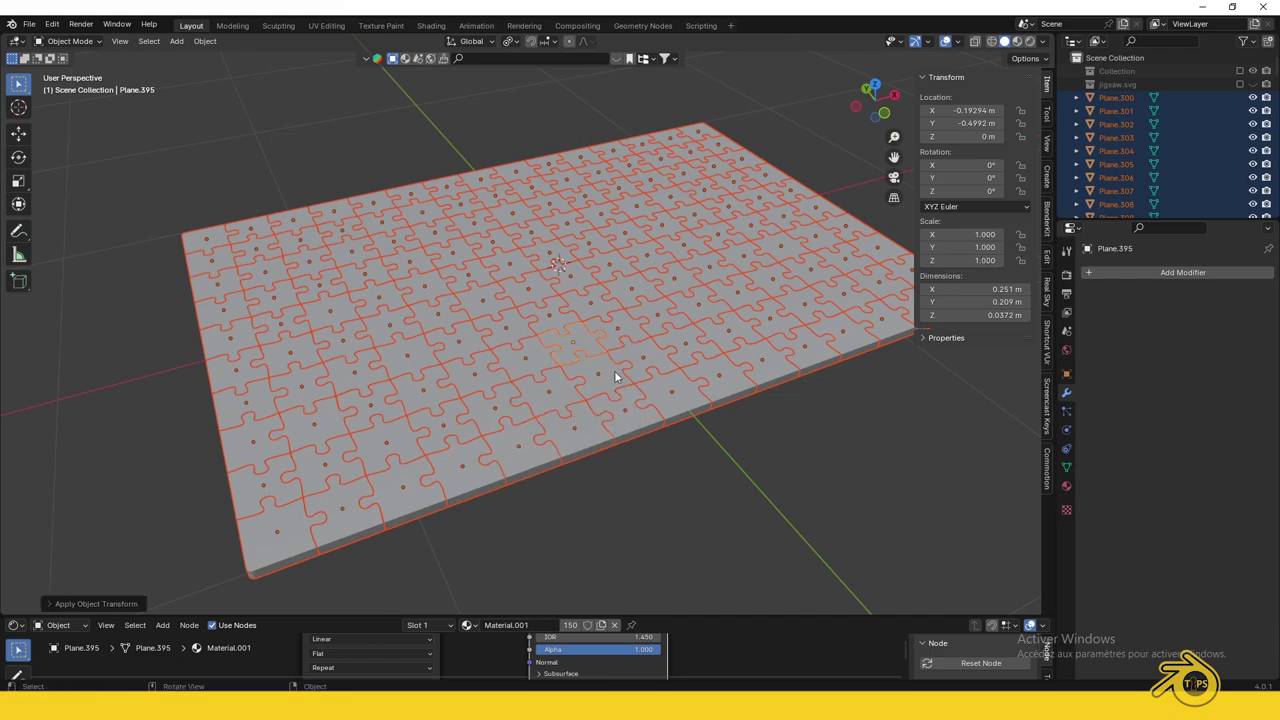
left_click(584, 368)
- Add a Bevel modifier to Plane.395 with 4 segments
scroll(584, 368, "up", 10)
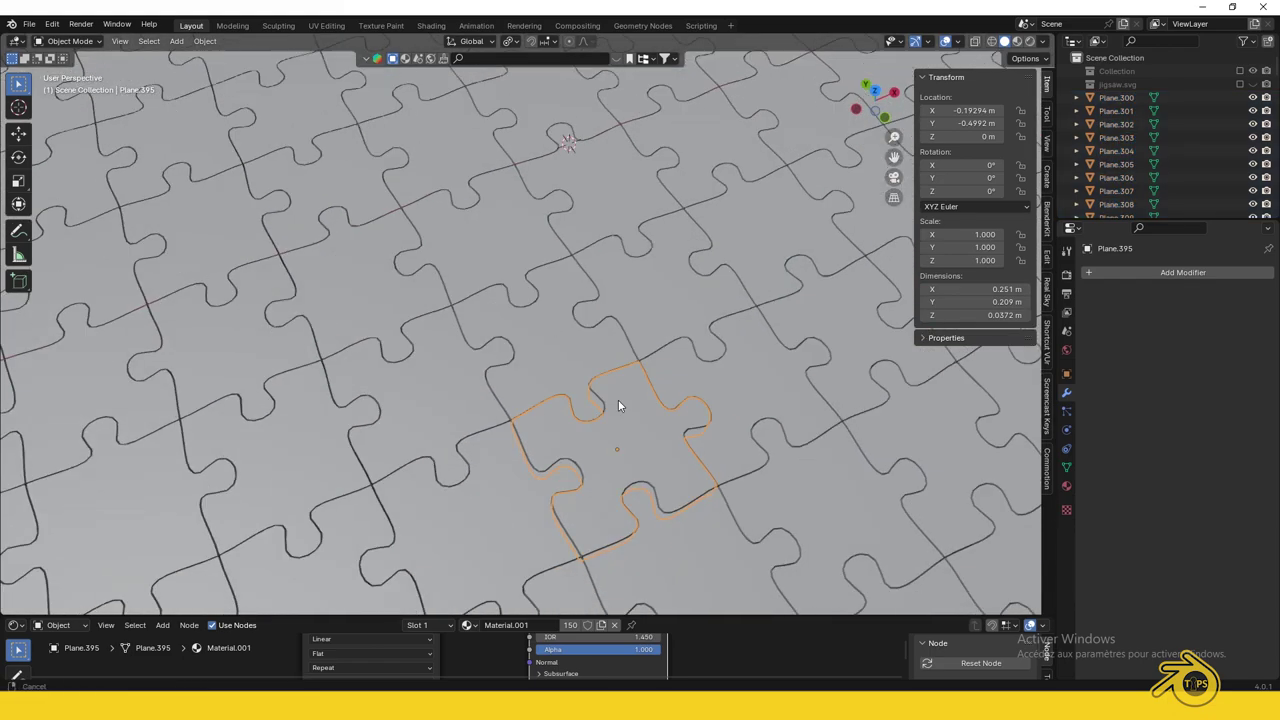
left_click(1112, 274)
type("beve")
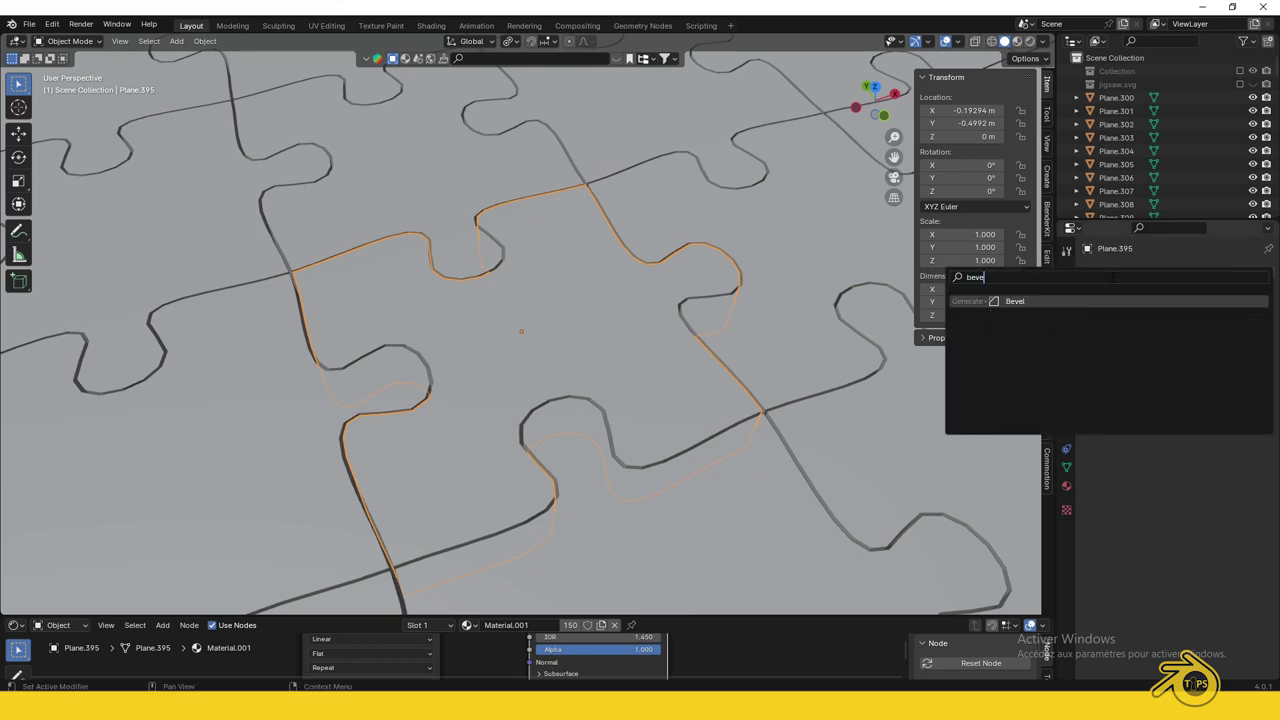
key("Return")
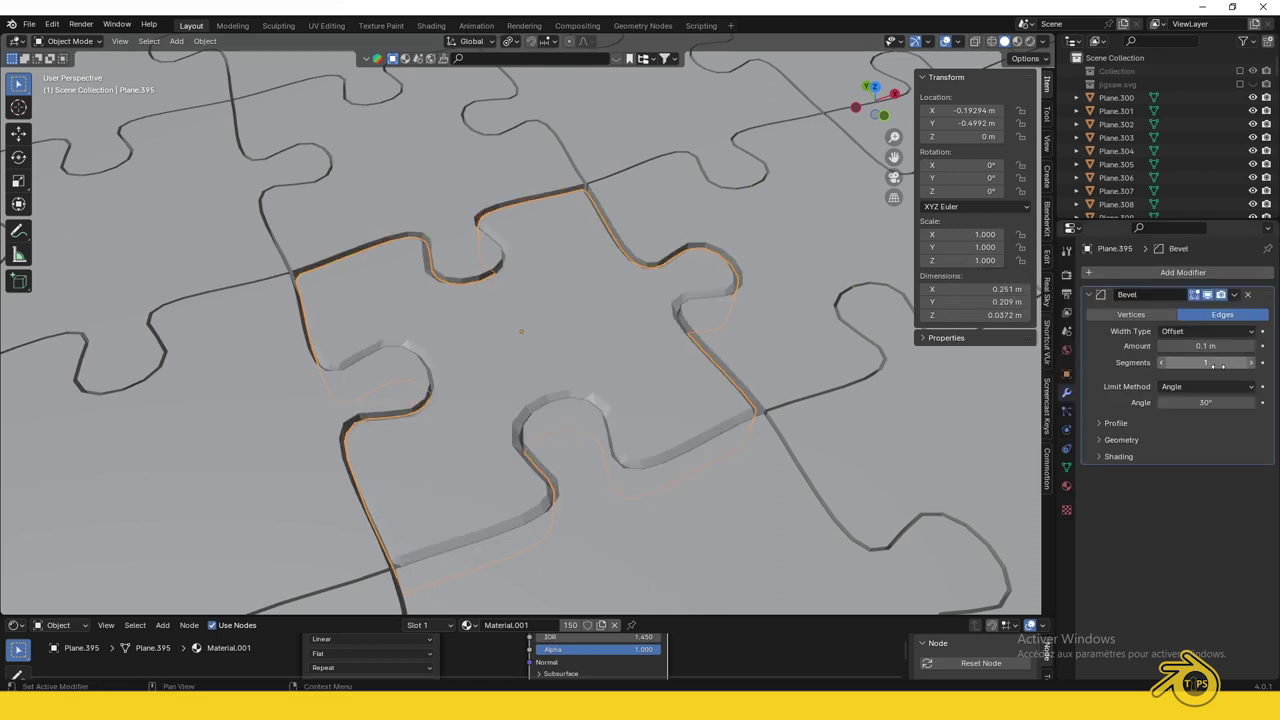
left_click(1219, 363)
type("4")
key("Return")
- Shade Plane.395 smooth and expand the bevel's Shading options
scroll(523, 361, "down", 3)
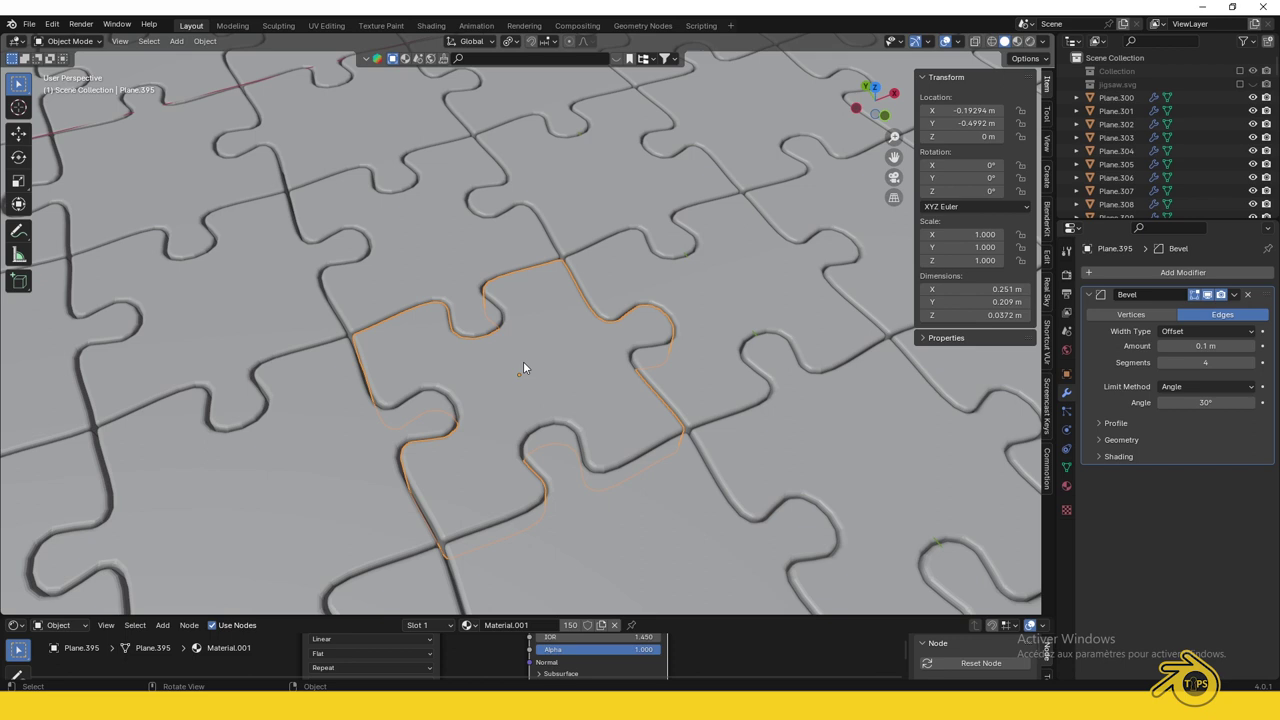
right_click(523, 361)
left_click(520, 351)
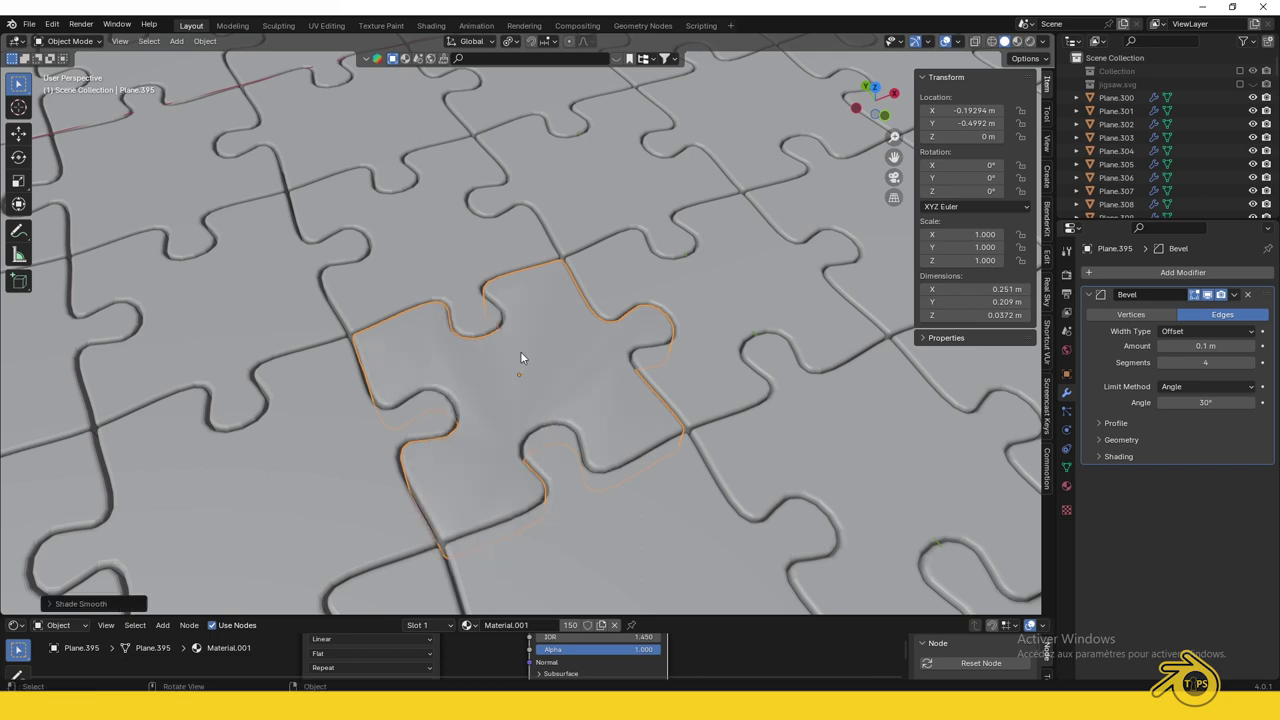
left_click(1101, 456)
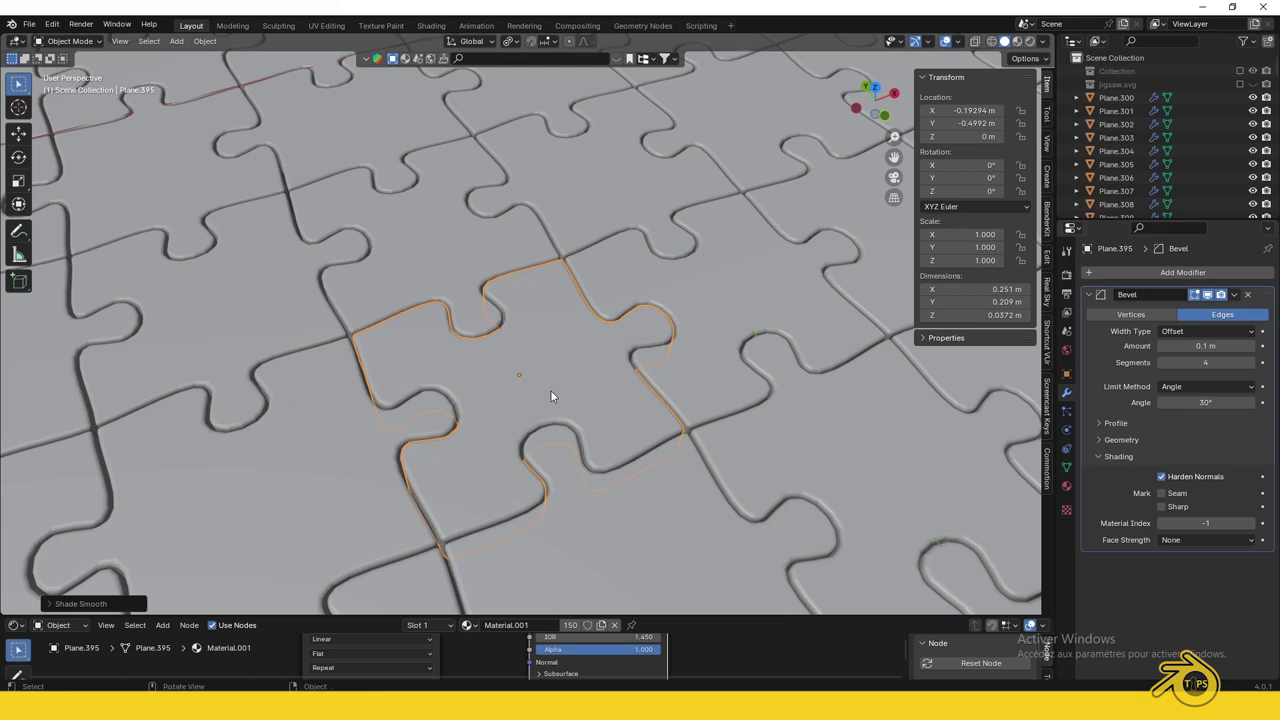
scroll(578, 376, "down", 10)
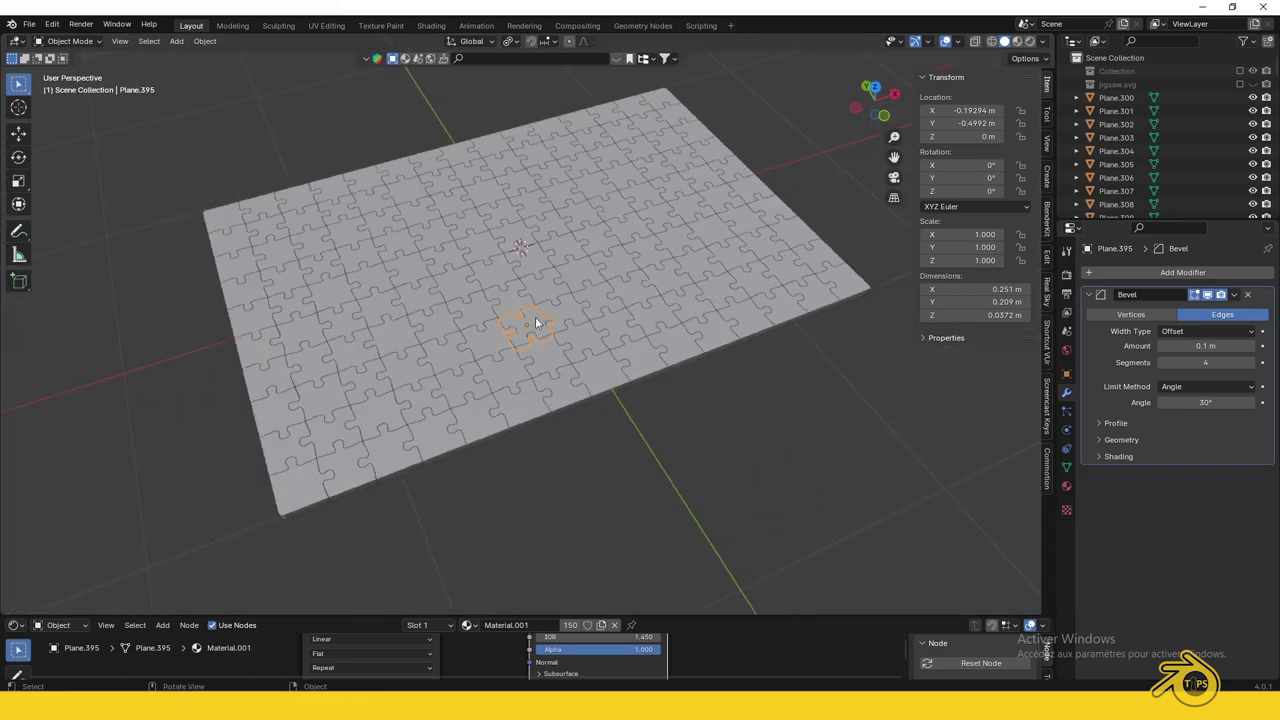
- Copy the Bevel modifier to all selected puzzle pieces
key("a")
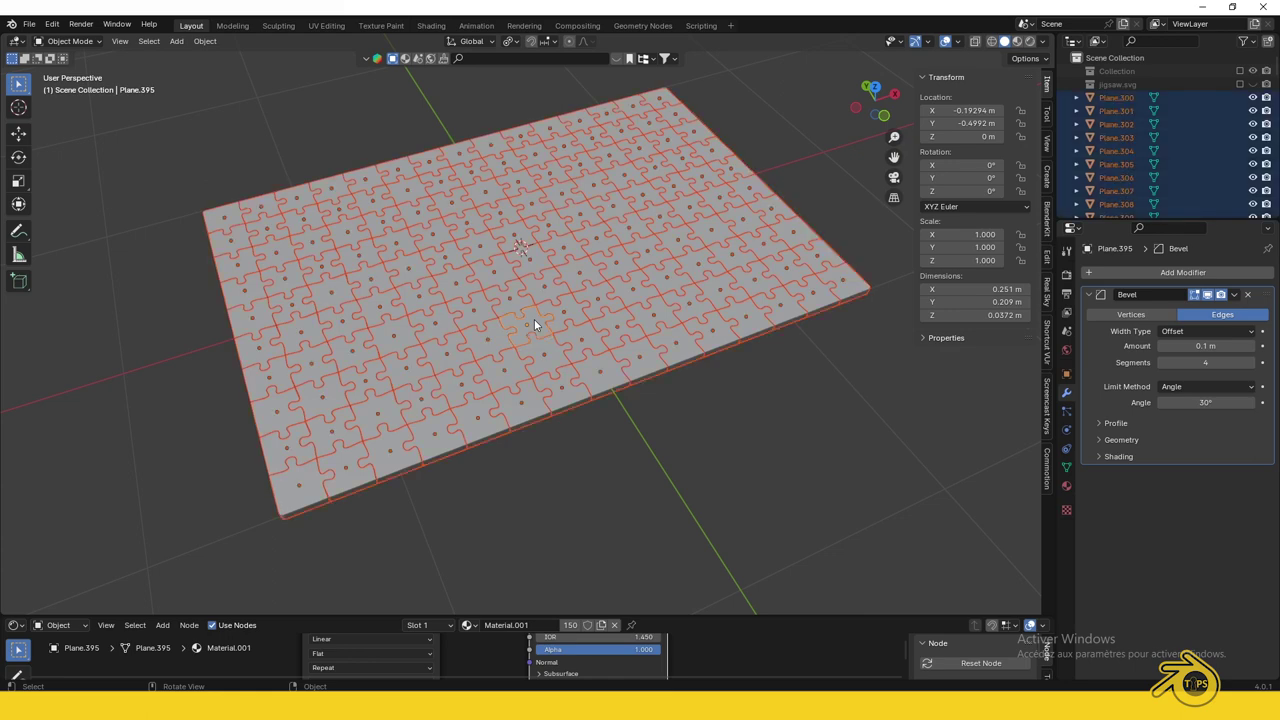
left_click(209, 42)
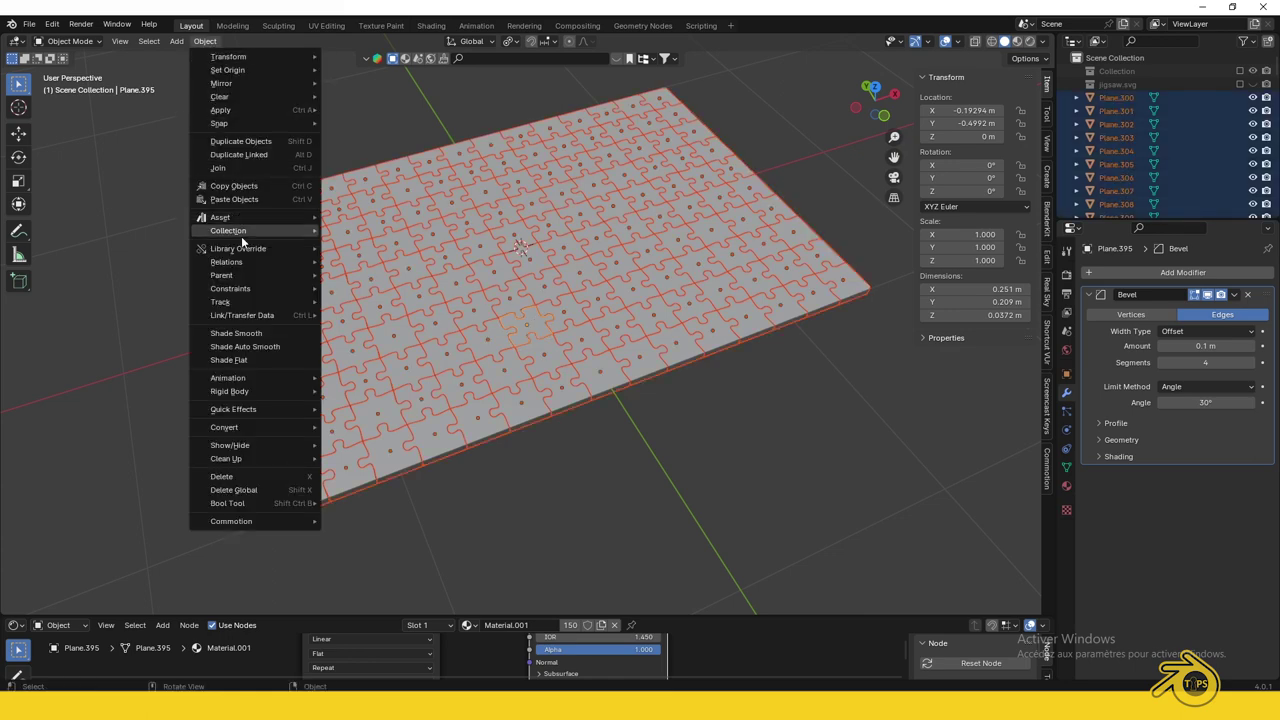
mouse_move(256, 315)
left_click(370, 427)
- Deselect all and view the textured puzzle from top in Material Preview
key("alt+a")
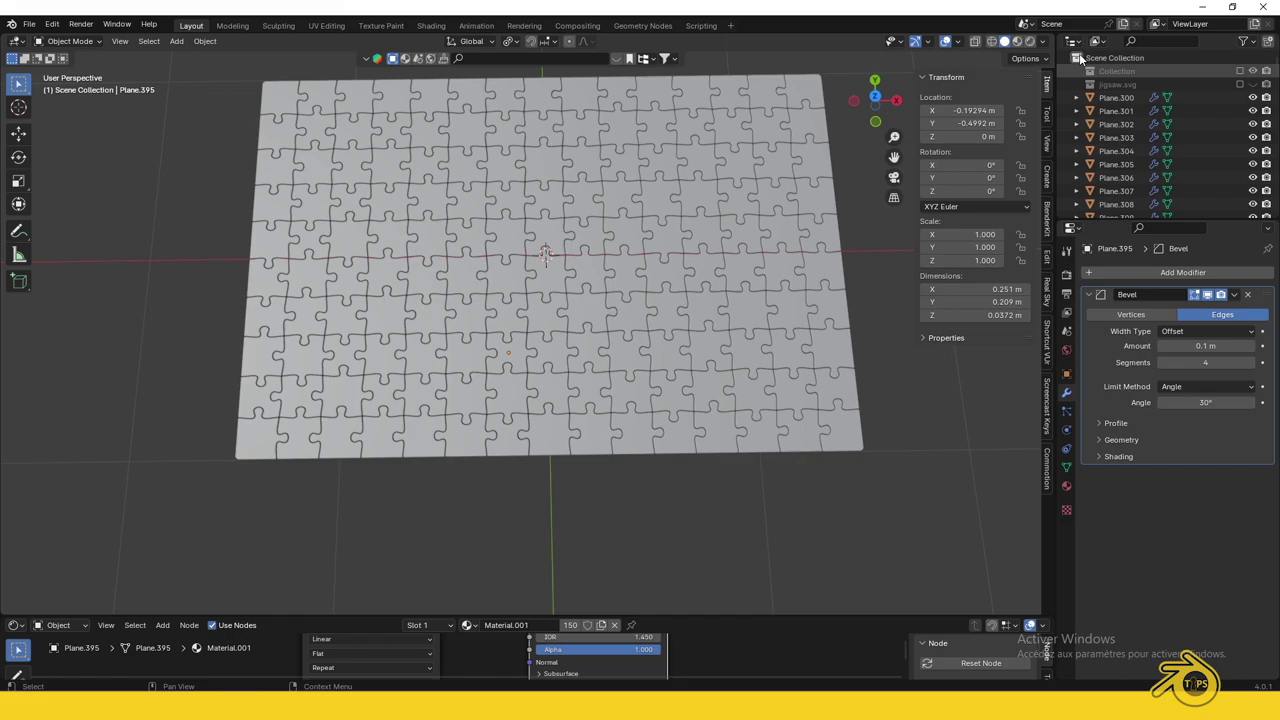
left_click(1017, 41)
key("KP_7")
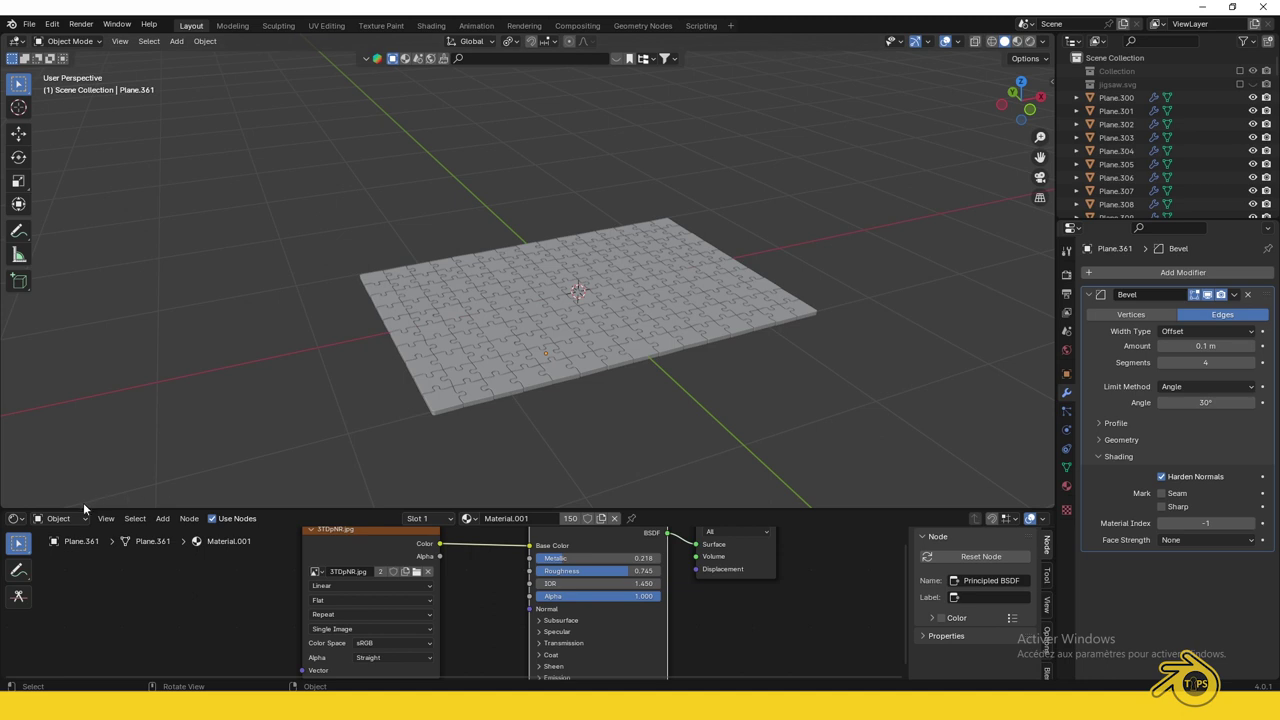
- Turn the bottom area into a Timeline and key all pieces' location and rotation at frame 50
left_click(15, 518)
left_click(189, 569)
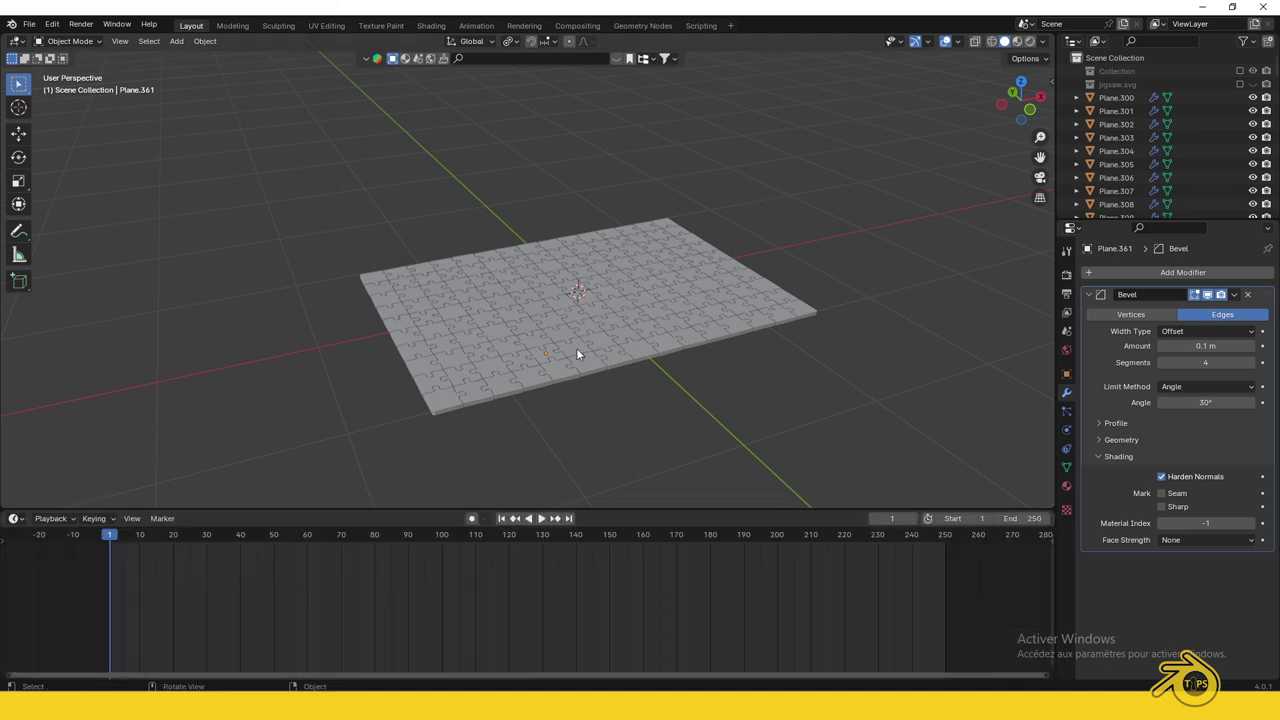
key("a")
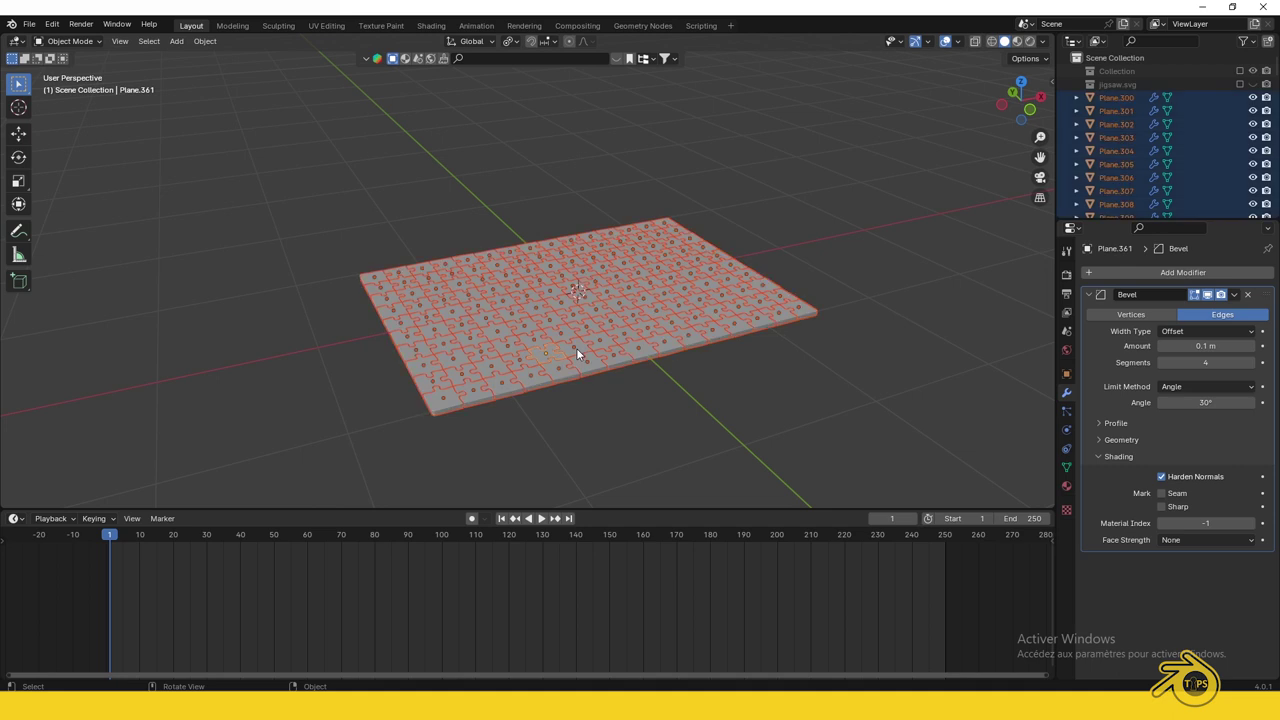
left_click(274, 540)
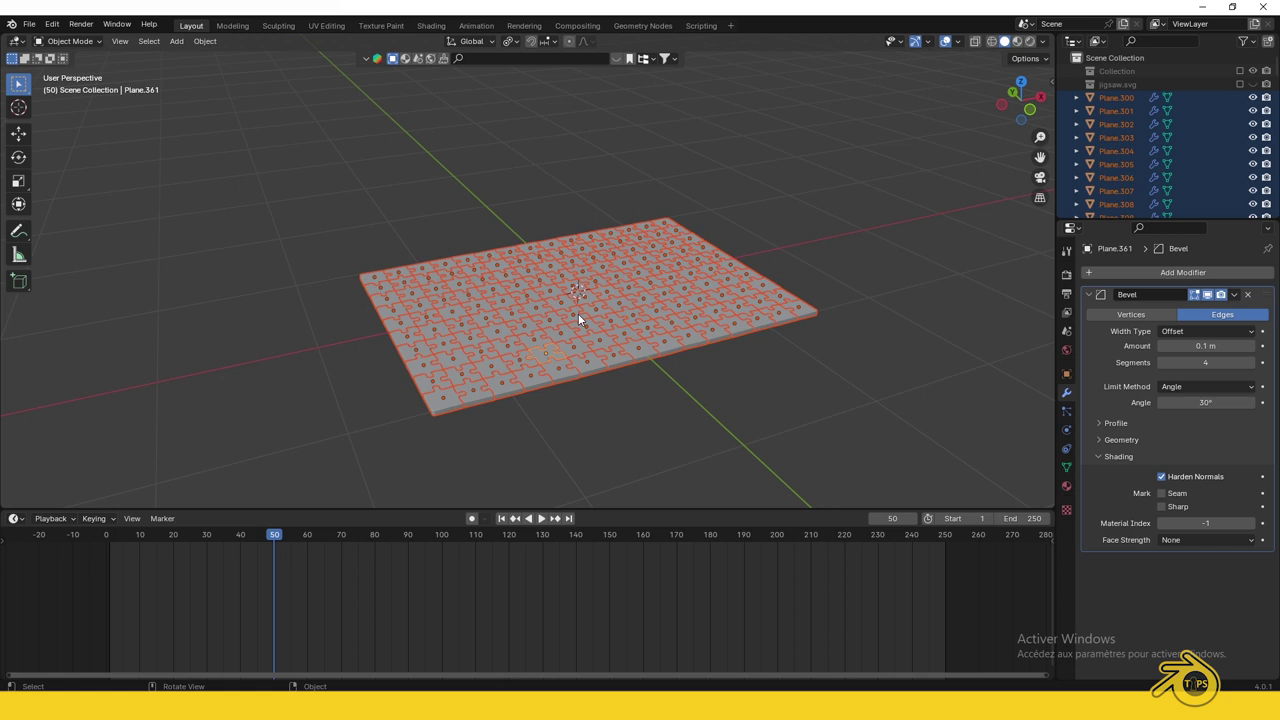
key("i")
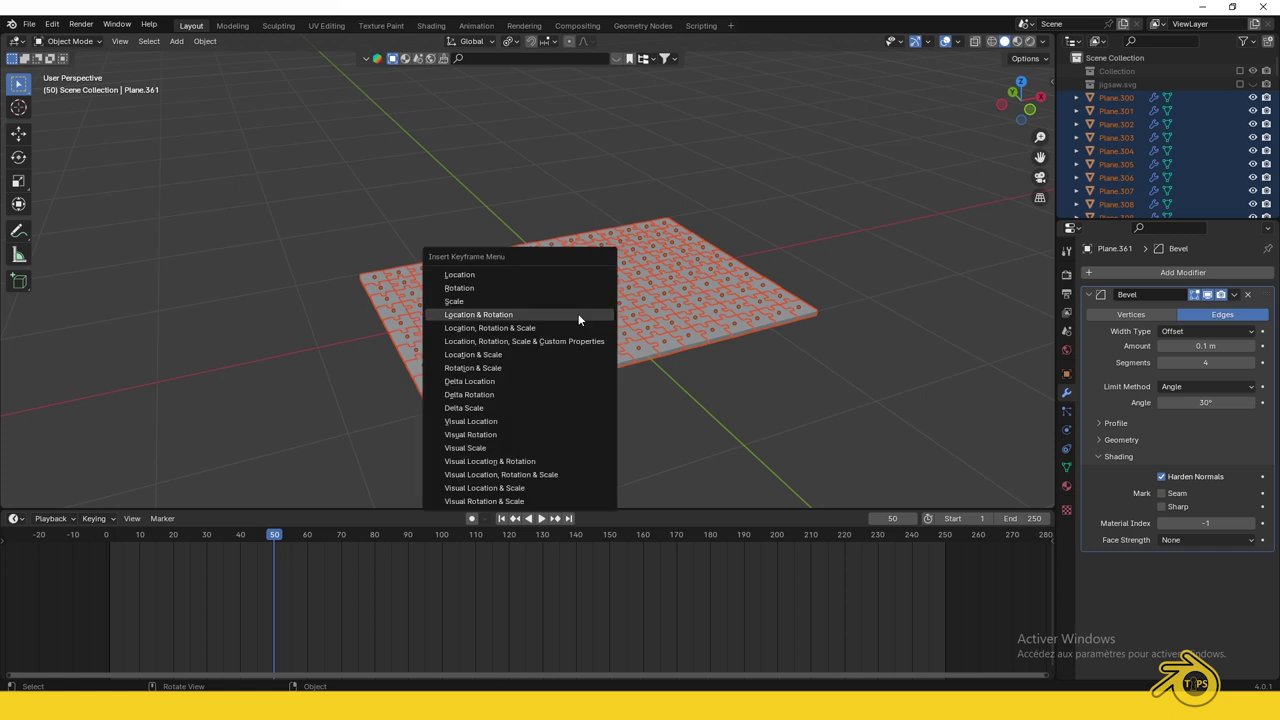
left_click(578, 314)
left_click(111, 535)
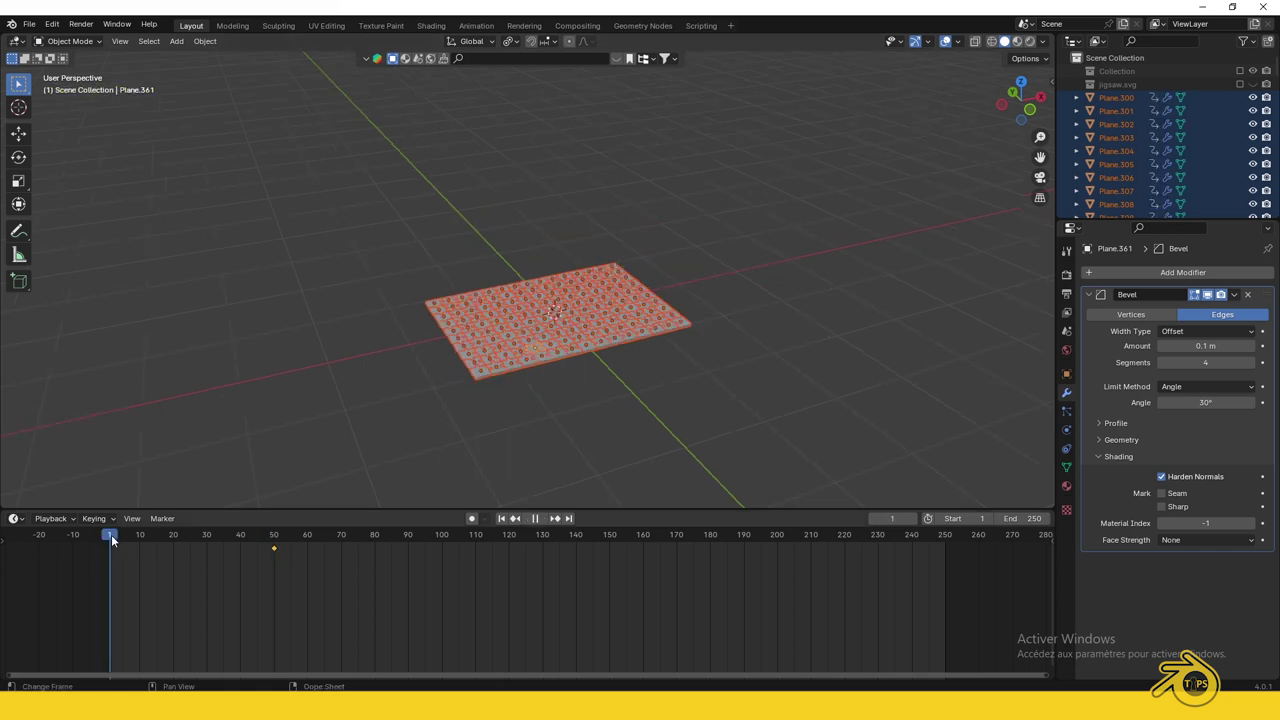
- Move all selected pieces straight up along Z by 2.3876 m
key("g")
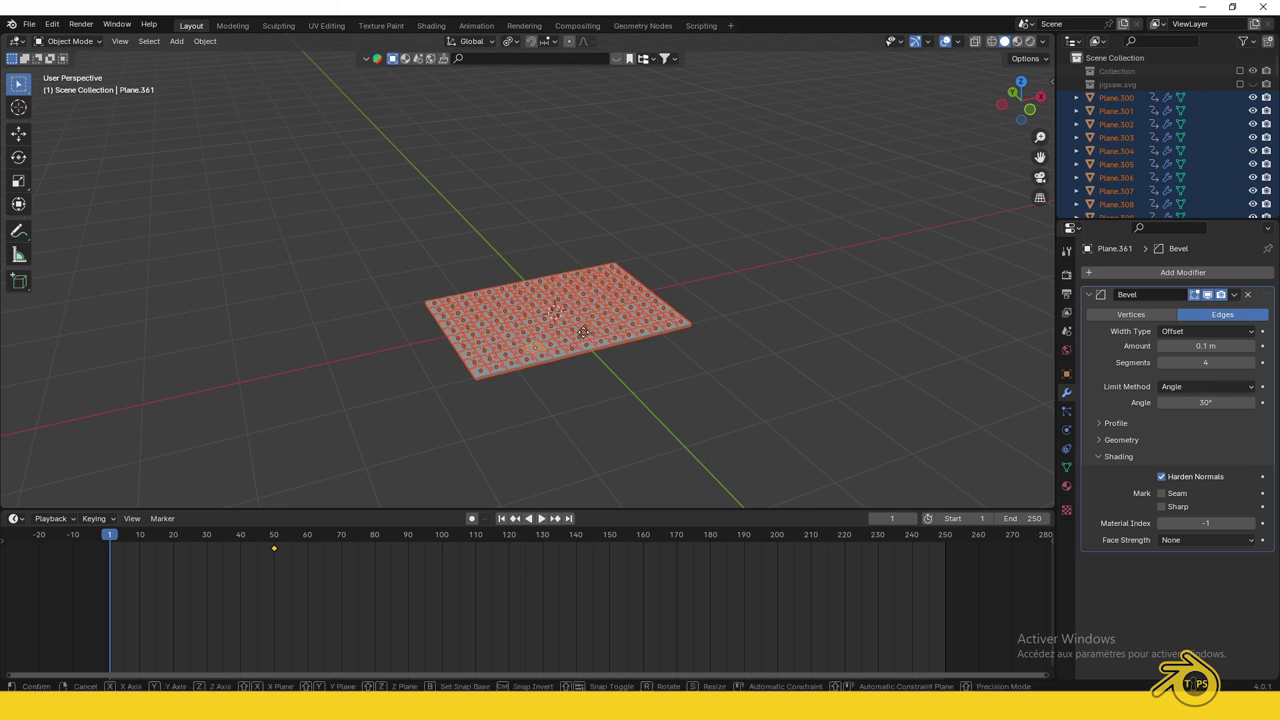
key("z")
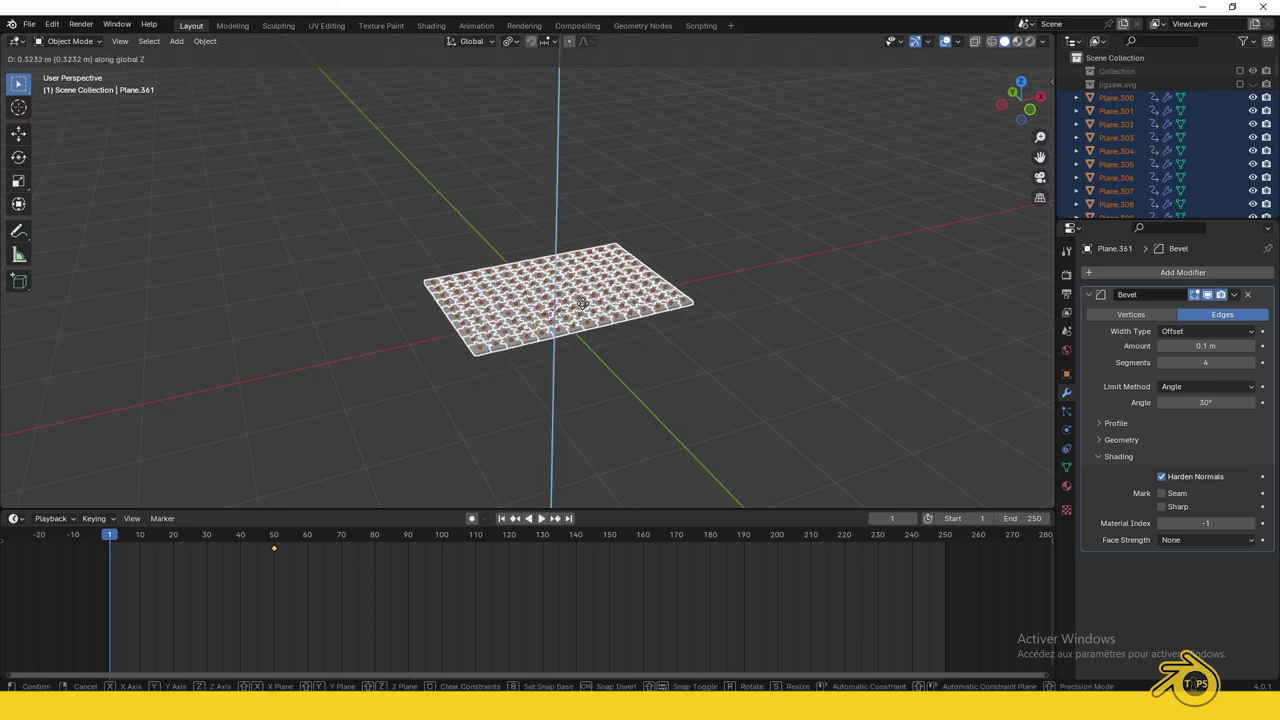
left_click(579, 160)
middle_click_drag(579, 160, 562, 242)
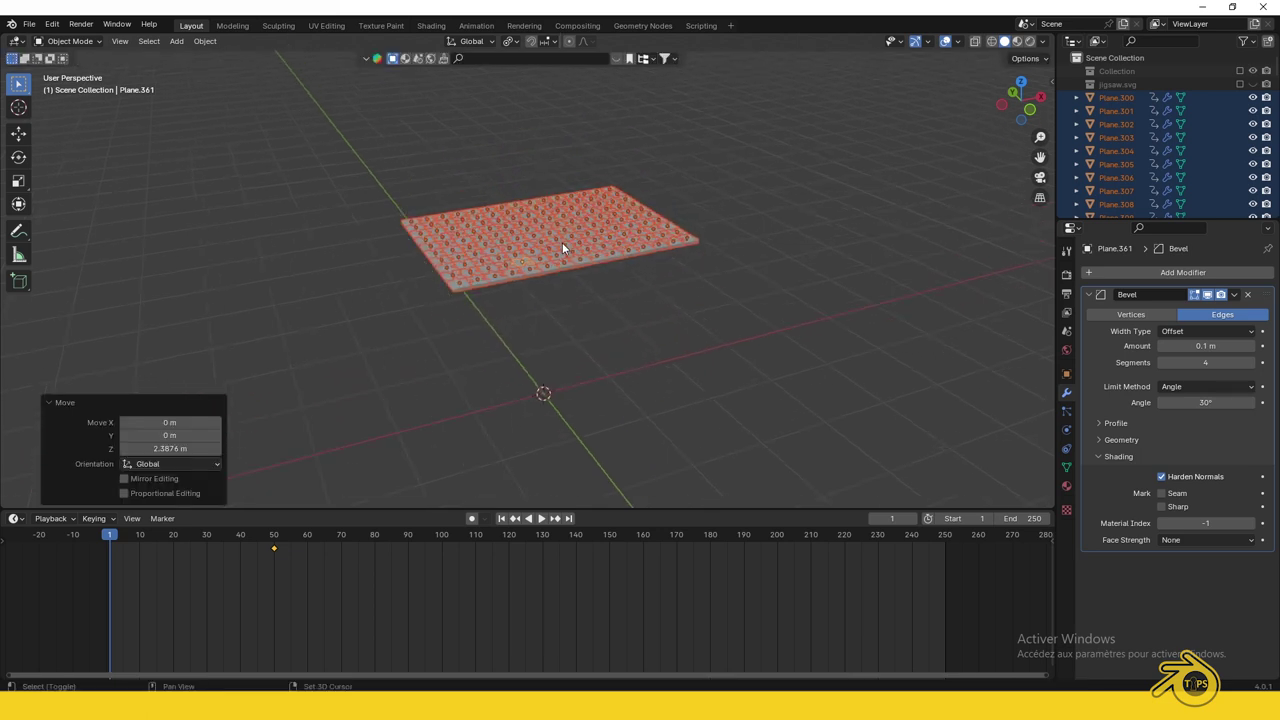
scroll(562, 246, "up", 2)
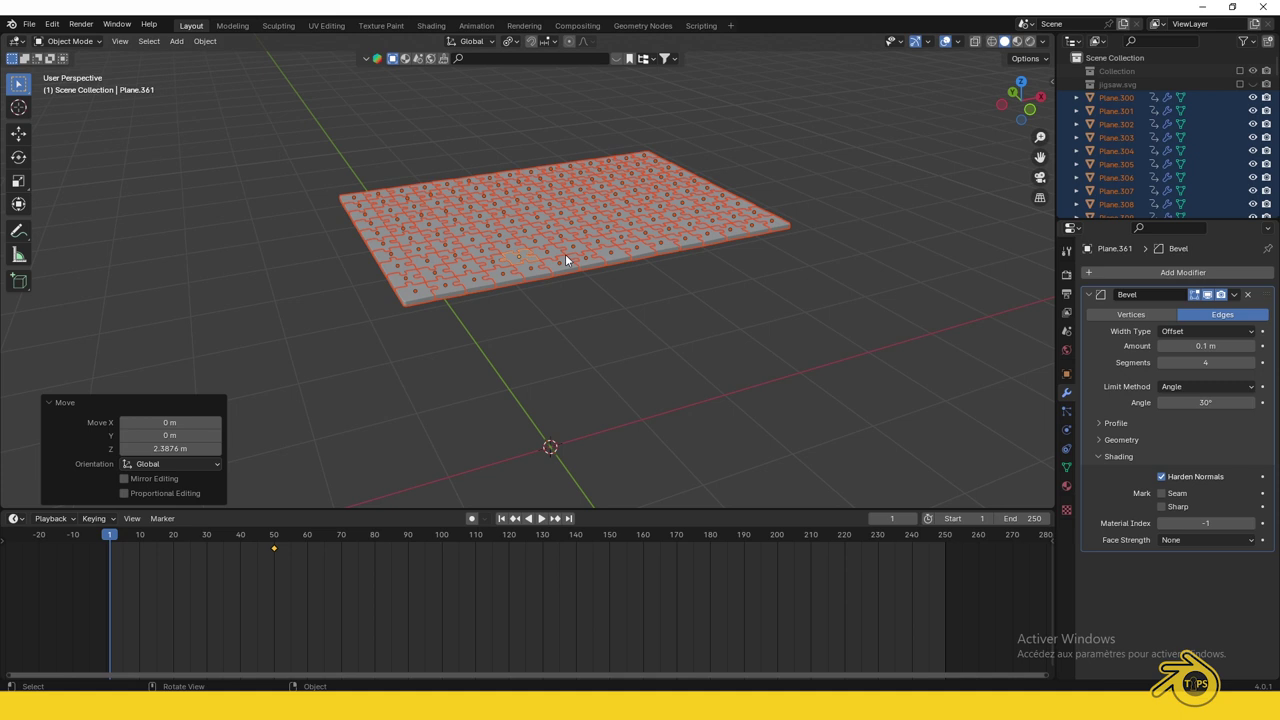
left_click(516, 43)
- Randomize the pieces' rotation (X 18°, Y 58°, Z 58°) and key location and rotation
left_click(207, 42)
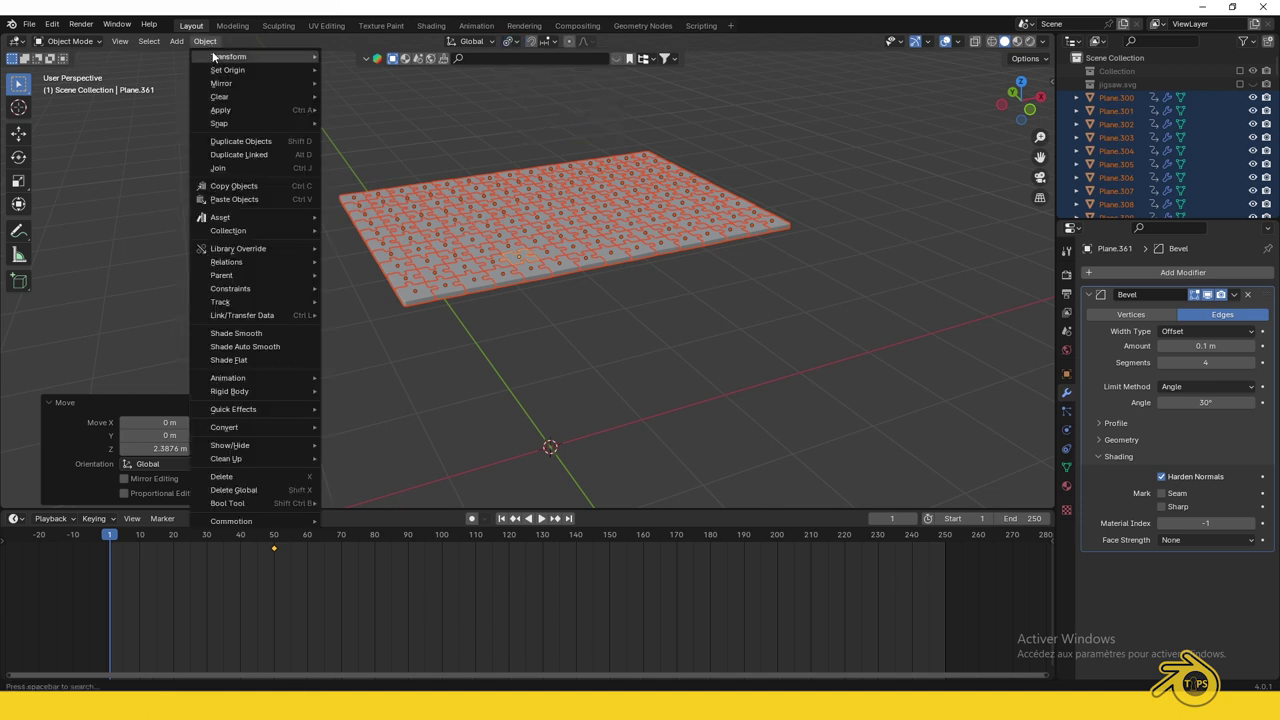
mouse_move(250, 57)
left_click(378, 207)
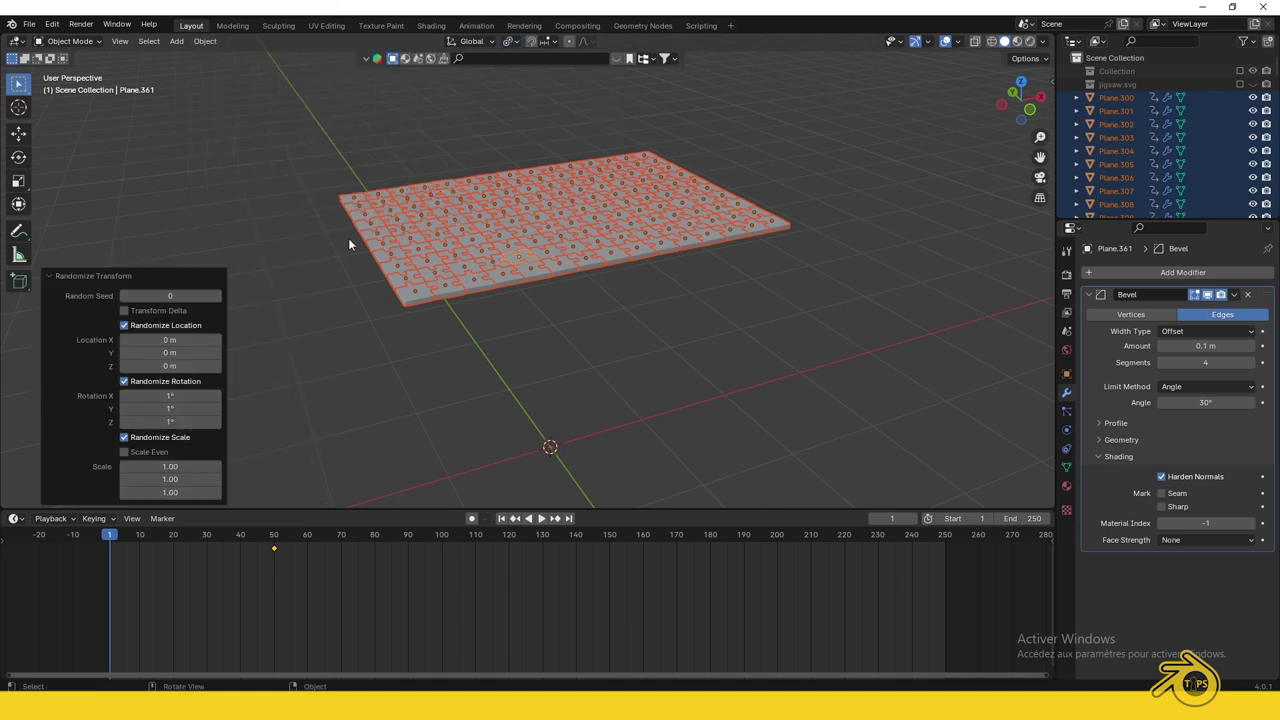
left_click_drag(167, 397, 215, 409)
middle_click_drag(567, 250, 548, 222)
key("i")
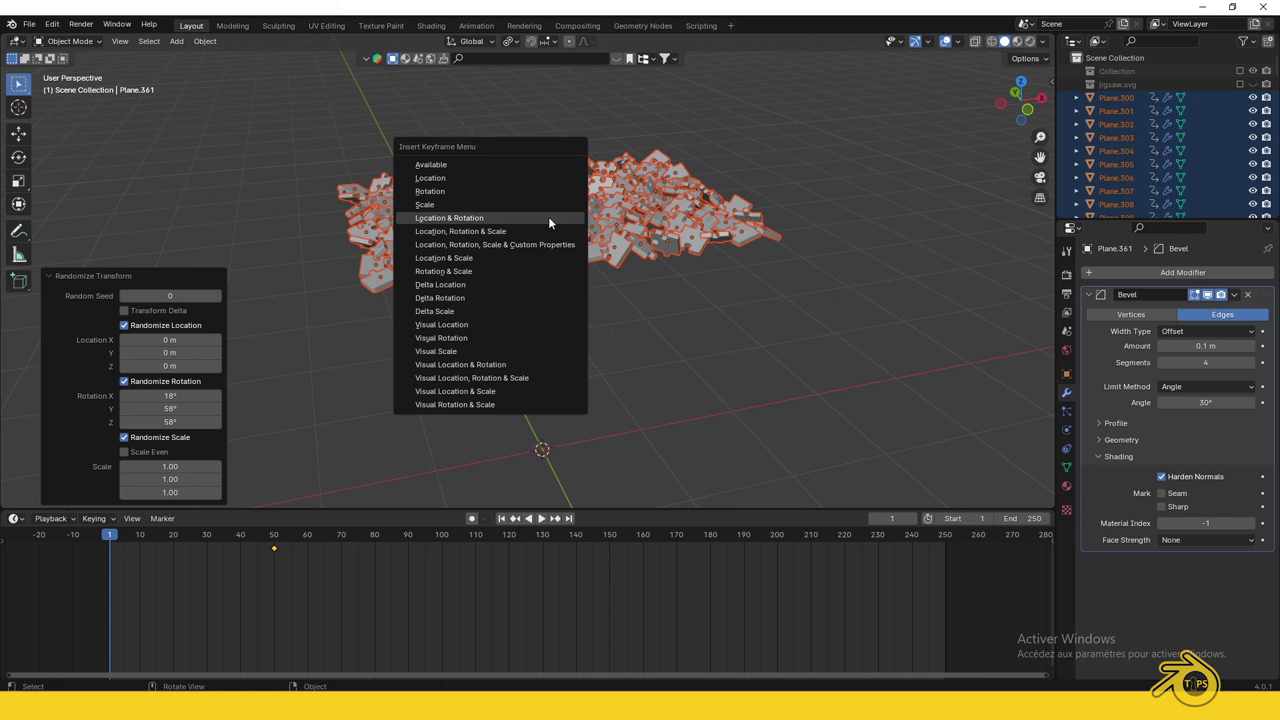
left_click(548, 217)
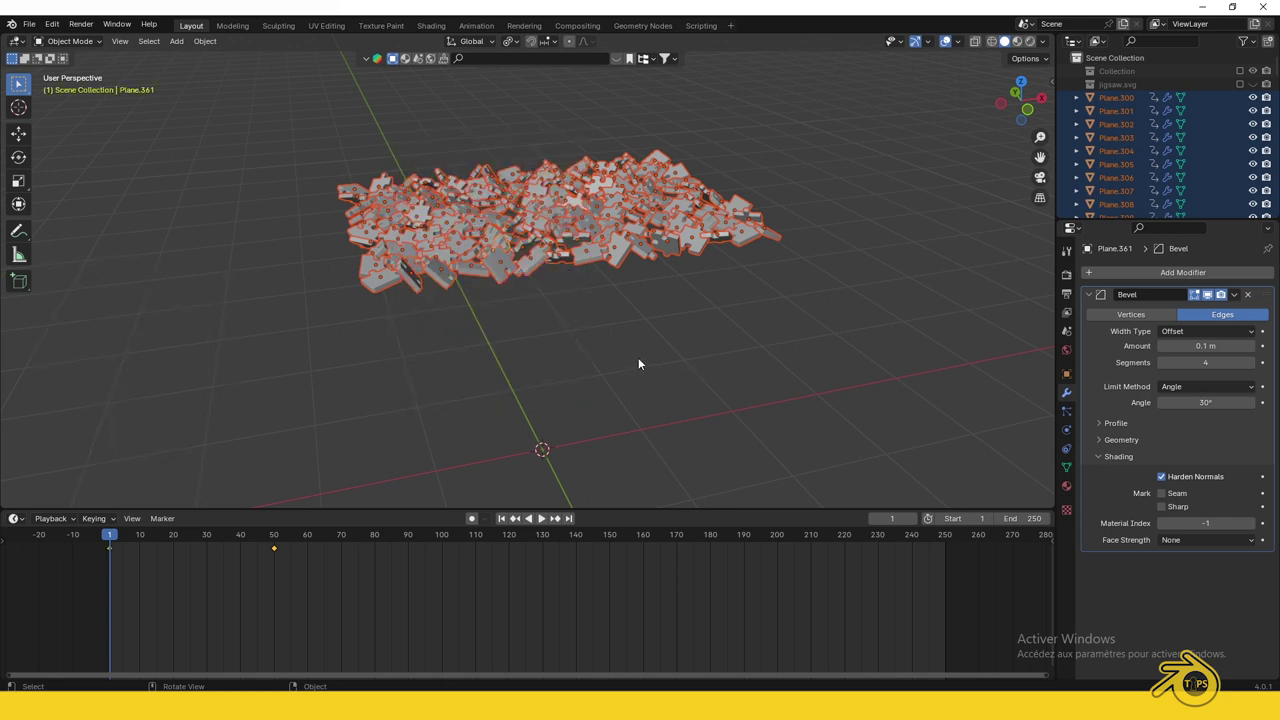
key("space")
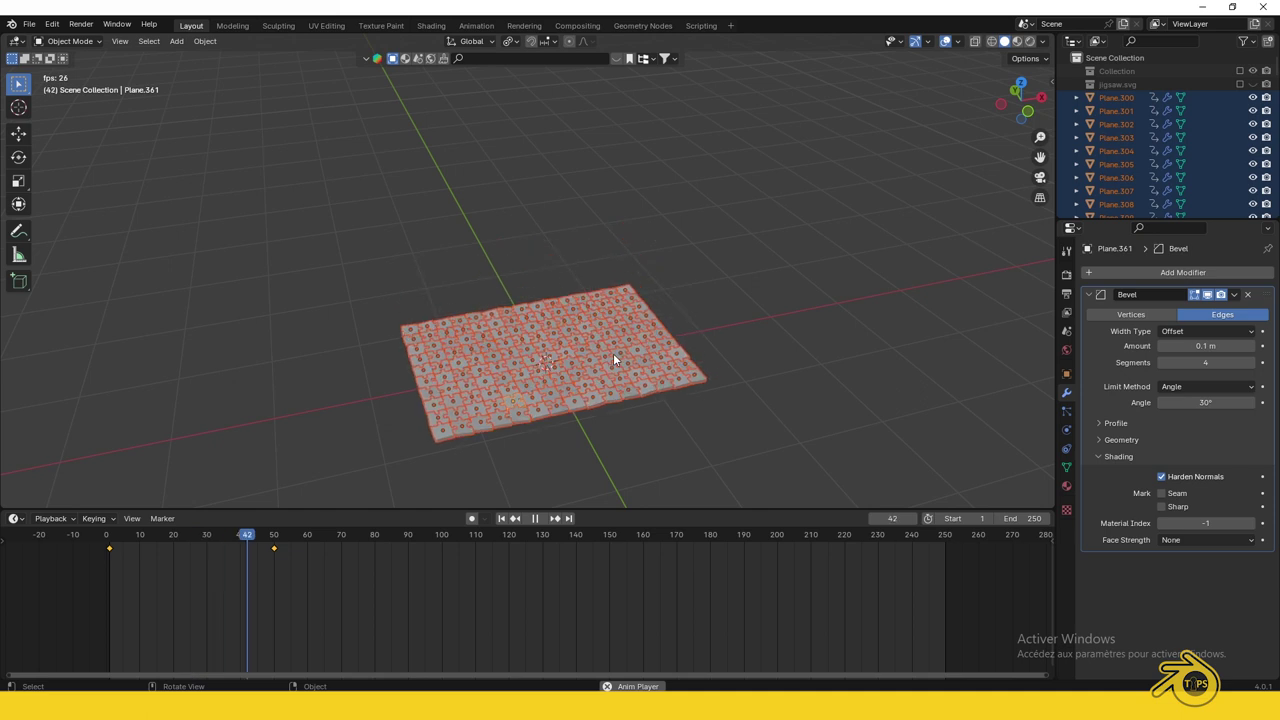
left_click(501, 518)
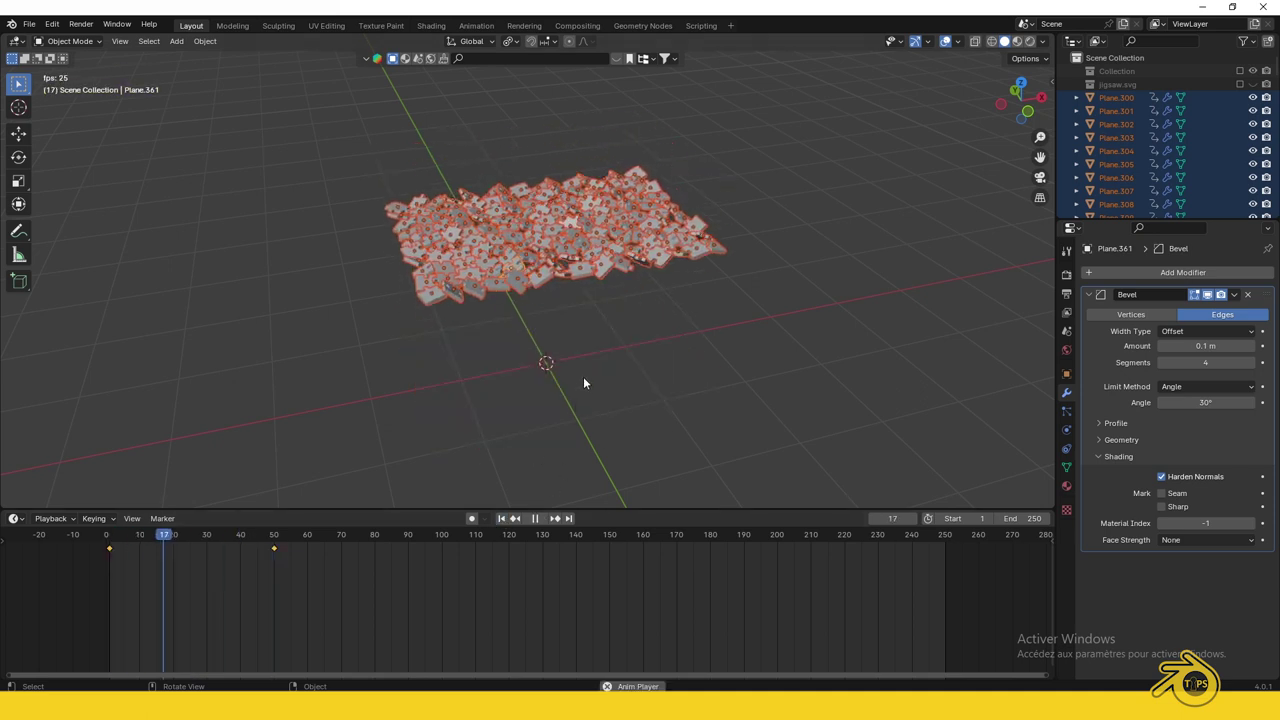
key("space")
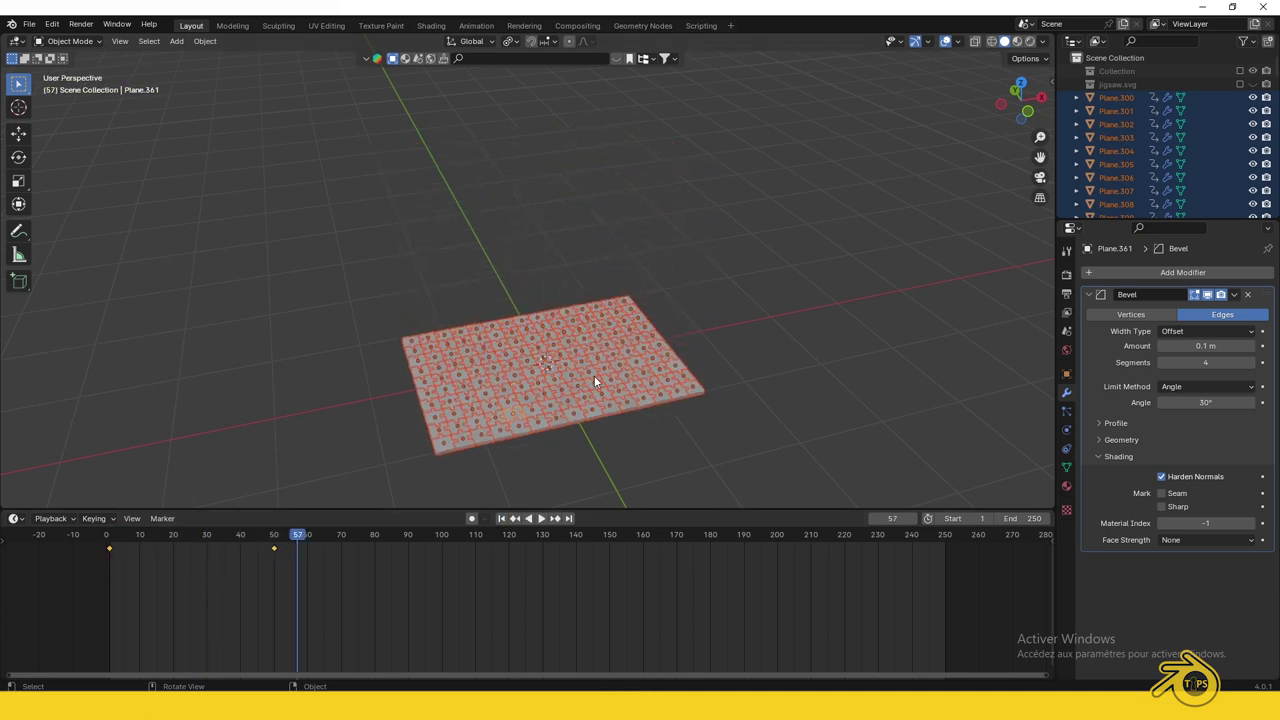
key("shift+Left")
key("space")
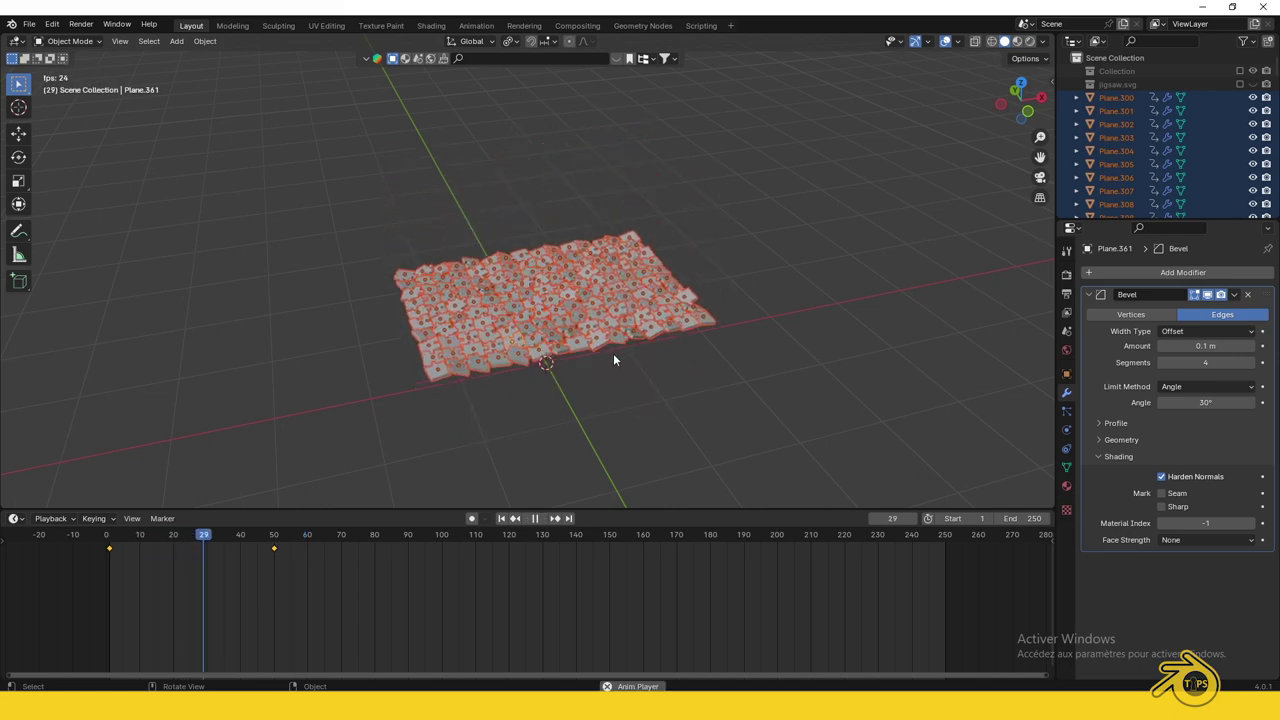
key("space")
- Slide Plane.363's landing keyframe earlier and Plane.359's to frame 35
key("shift+Left")
middle_click_drag(550, 481, 486, 316)
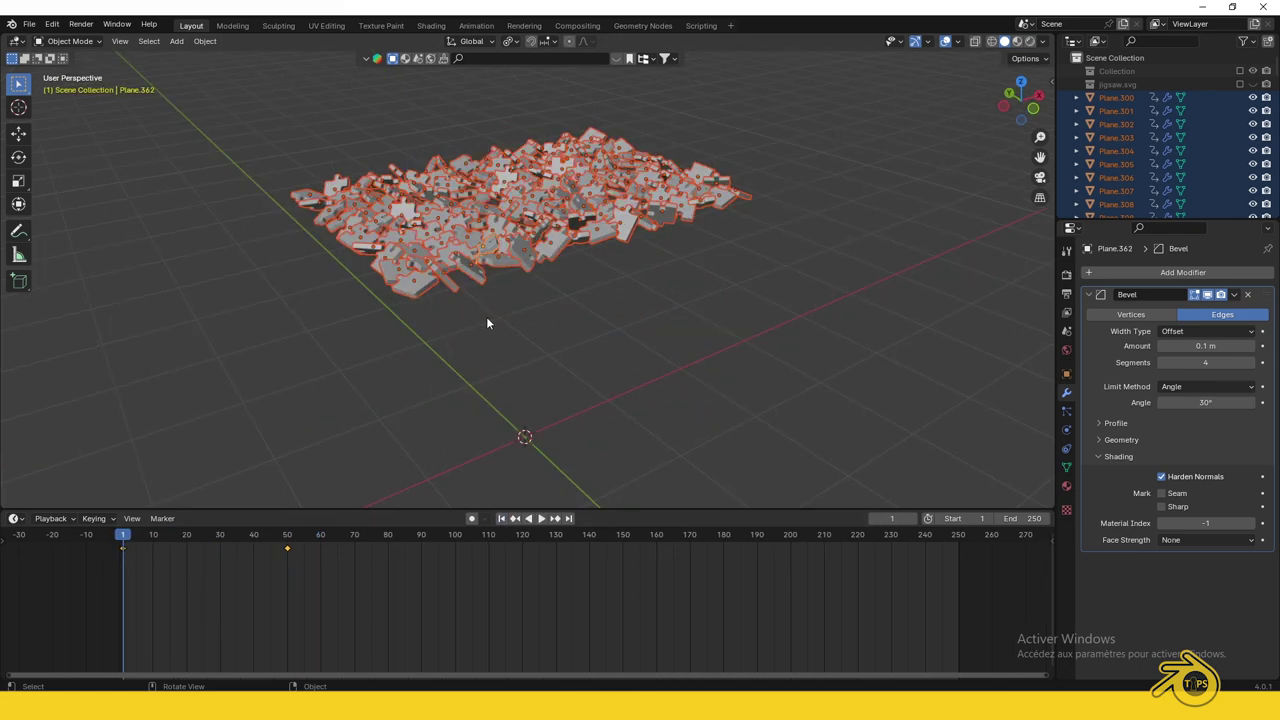
left_click(458, 258)
left_click(153, 534)
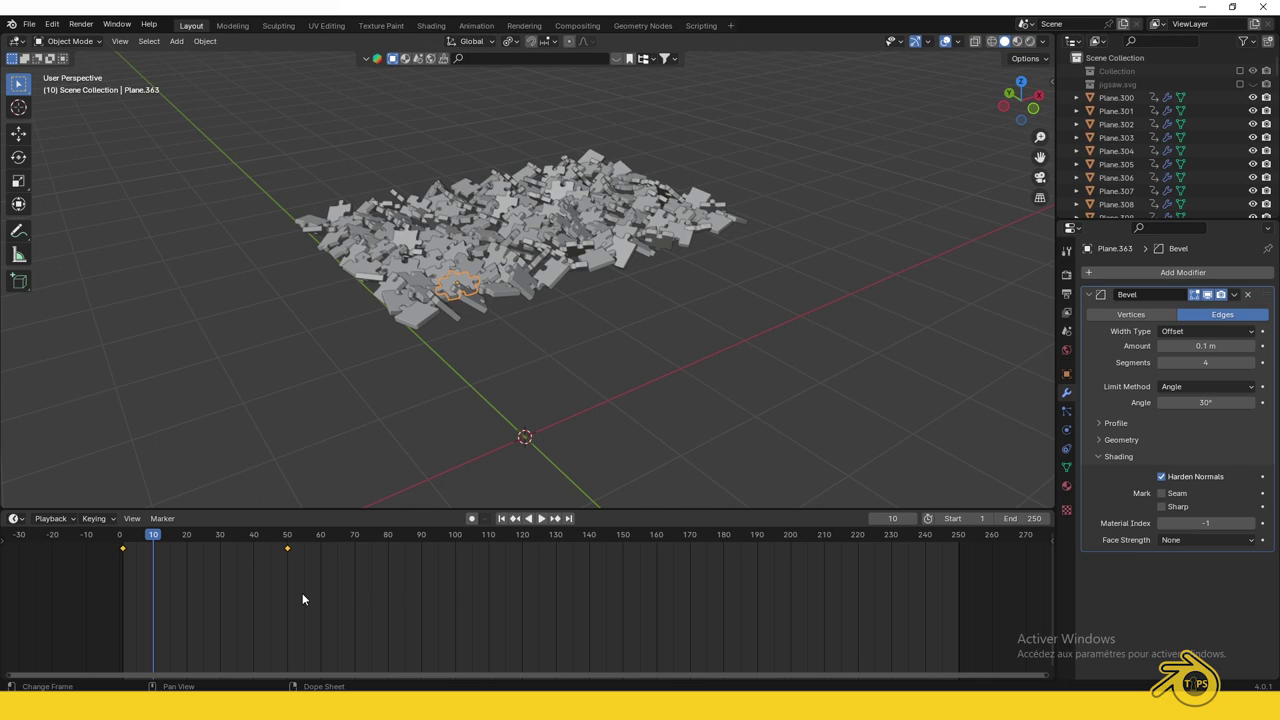
key("g")
left_click(197, 556)
left_click(556, 258)
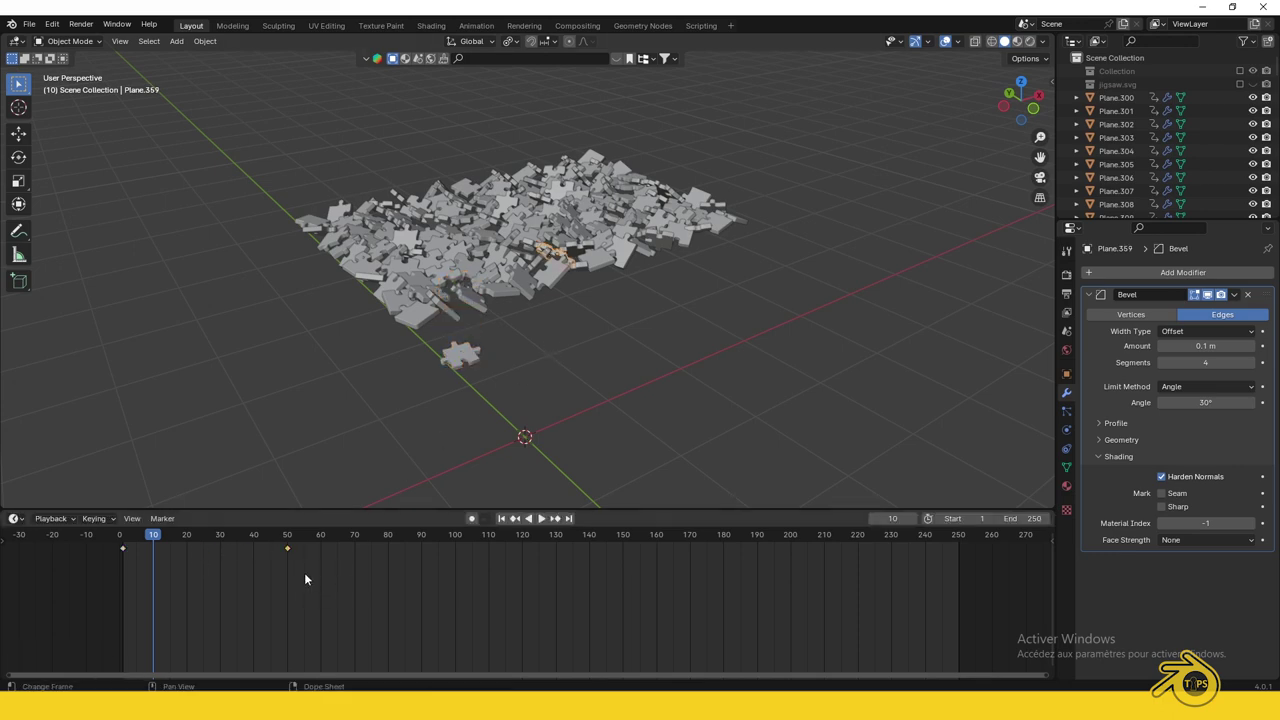
key("g")
left_click(219, 549)
- Move Plane.397's landing keyframe to about frame 33 and a stray piece's earlier
left_click(490, 290)
key("g")
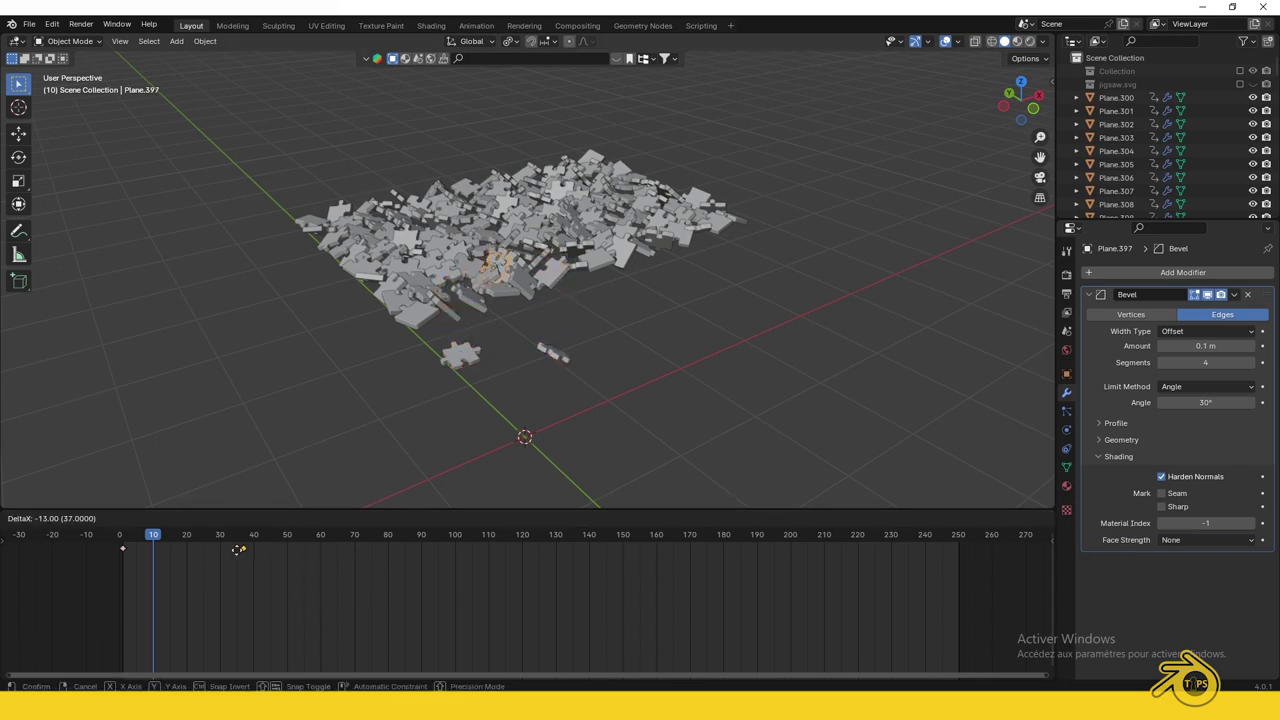
left_click(237, 549)
middle_click_drag(606, 348, 520, 260)
left_click(553, 212)
key("g")
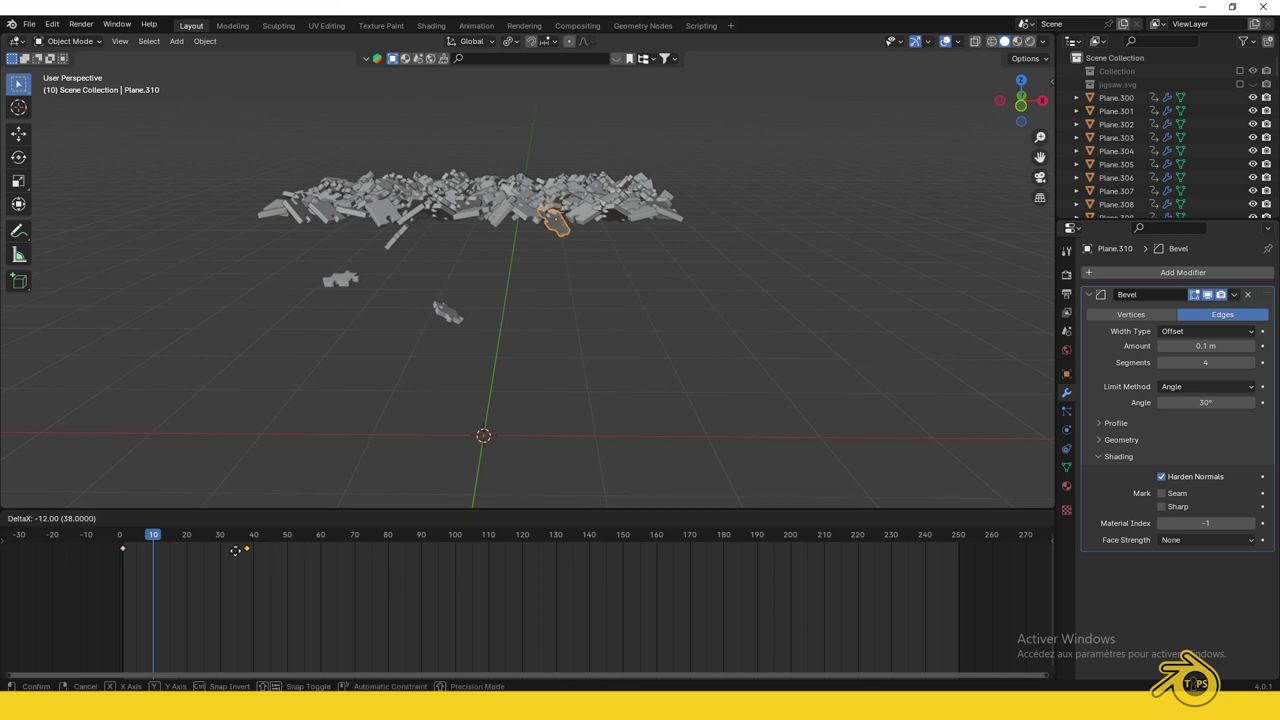
left_click(210, 552)
- Play the animation to preview the pieces falling into the pile
left_click(472, 207)
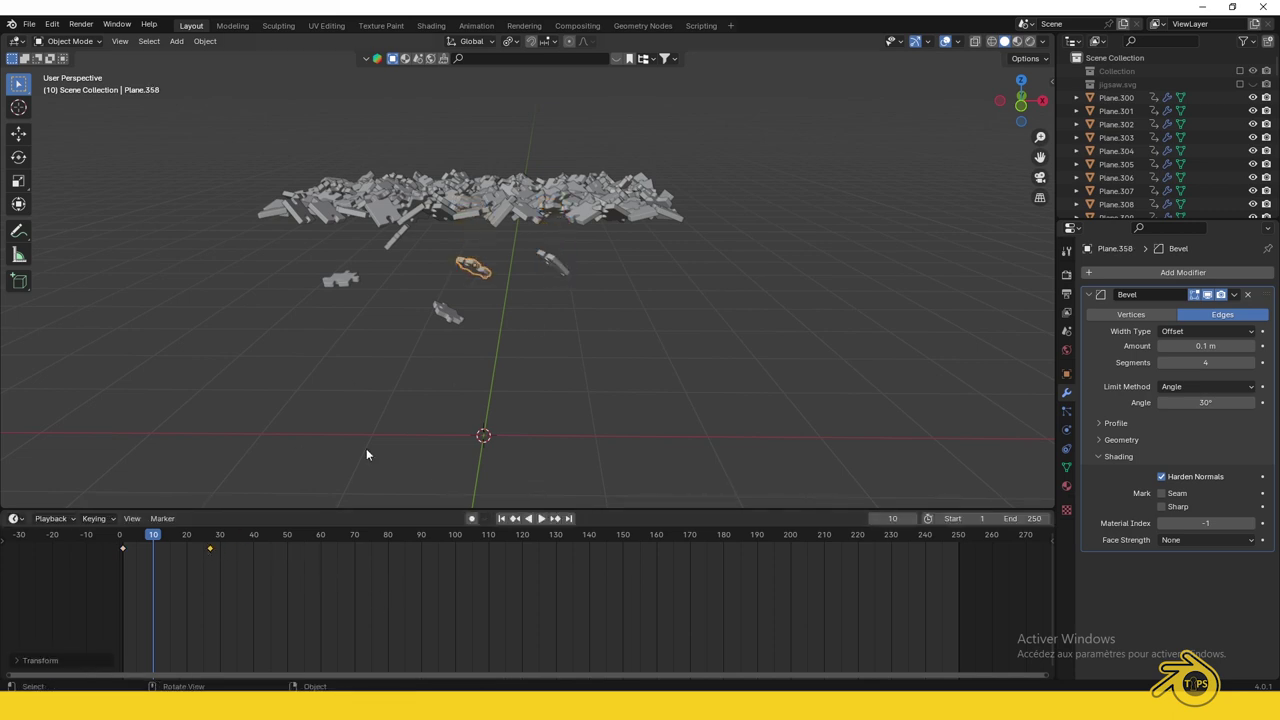
key("space")
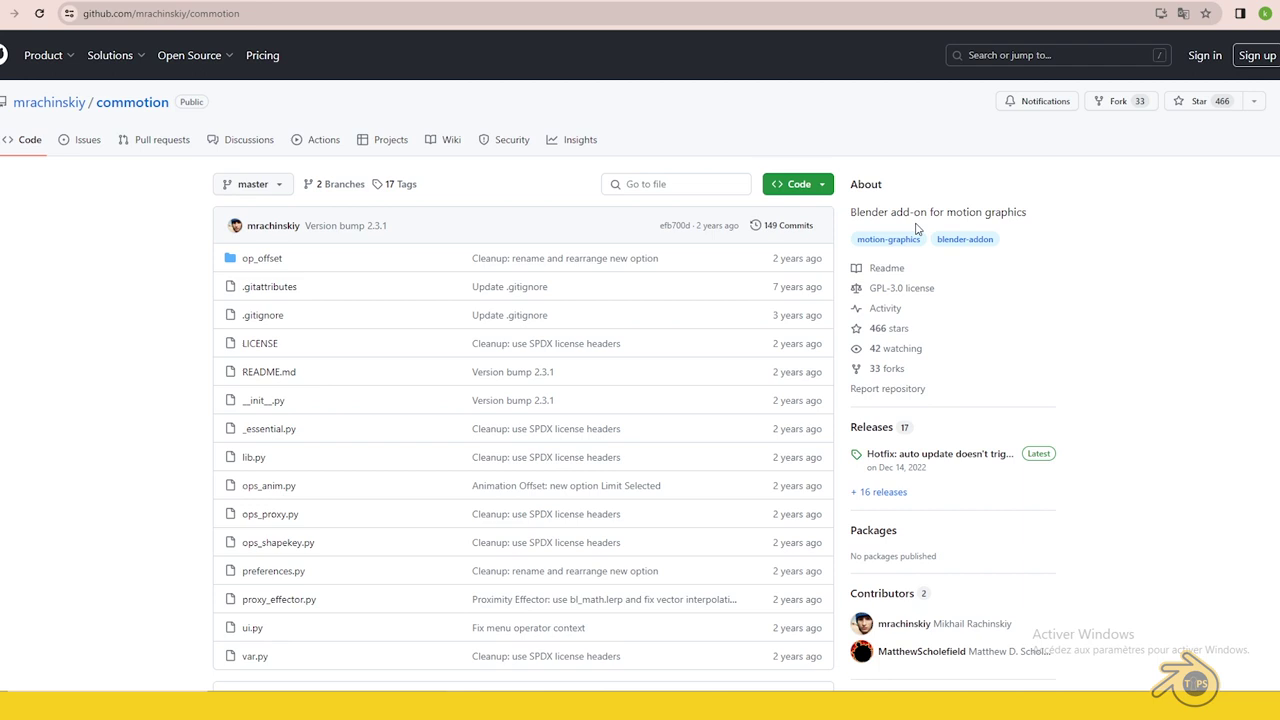
left_click(812, 186)
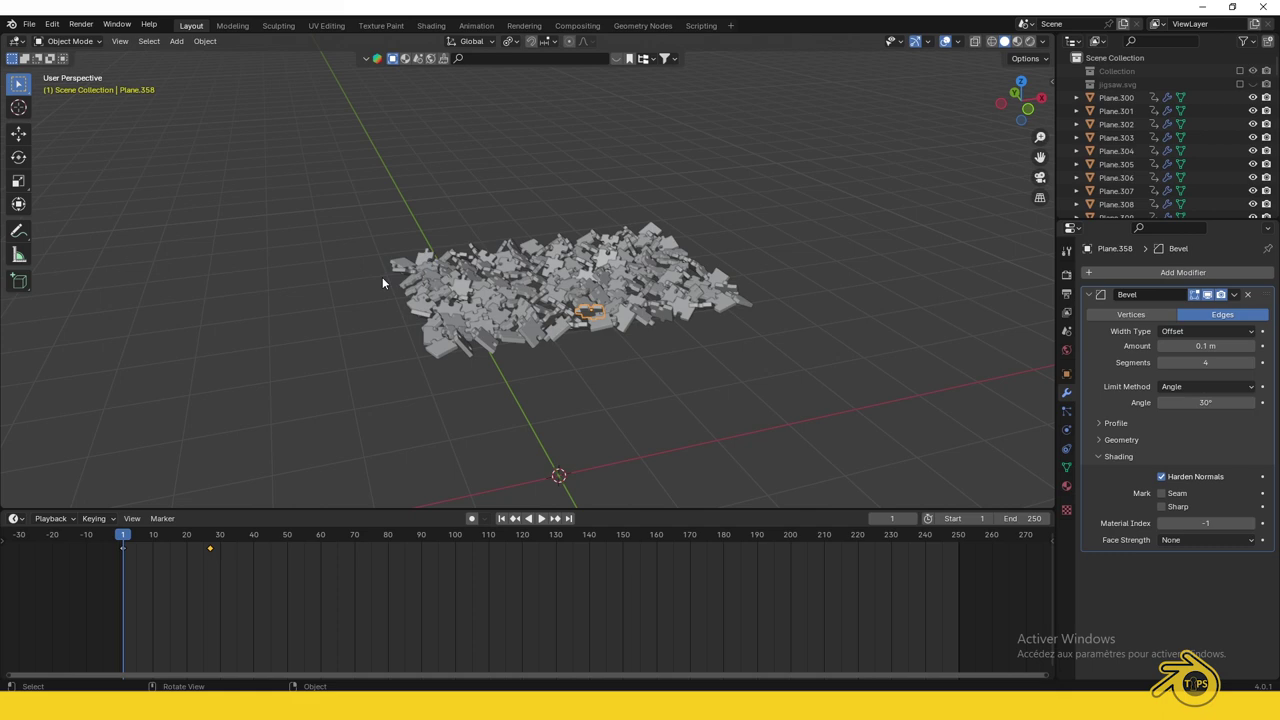
- Install commotion-2_2_1.zip from the Downloads folder as a Blender add-on
left_click(52, 24)
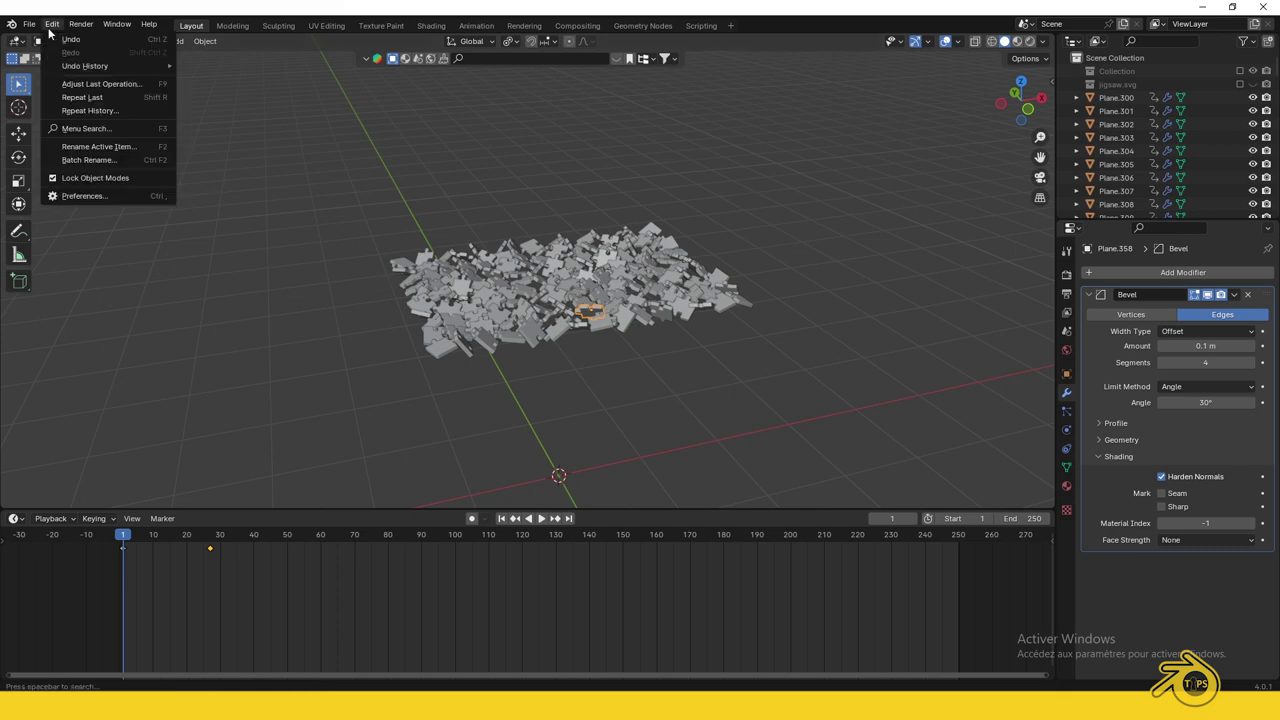
left_click(91, 198)
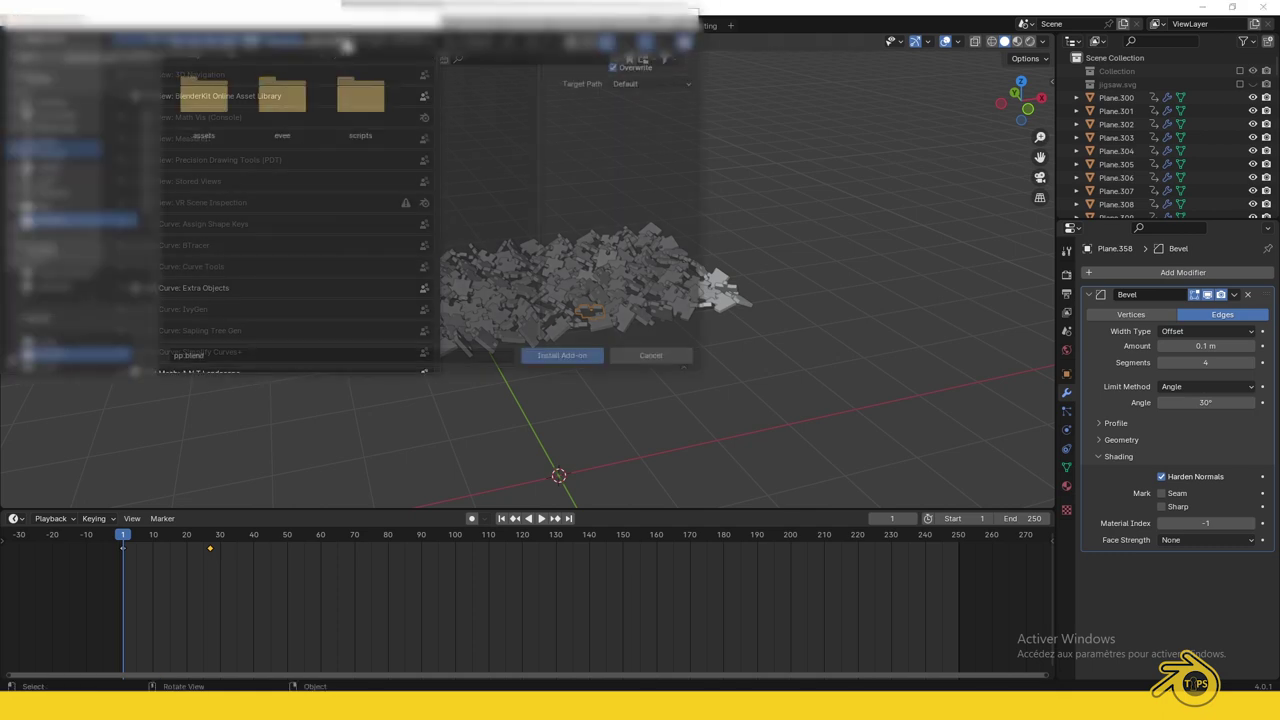
scroll(60, 290, "down", 3)
left_click(56, 303)
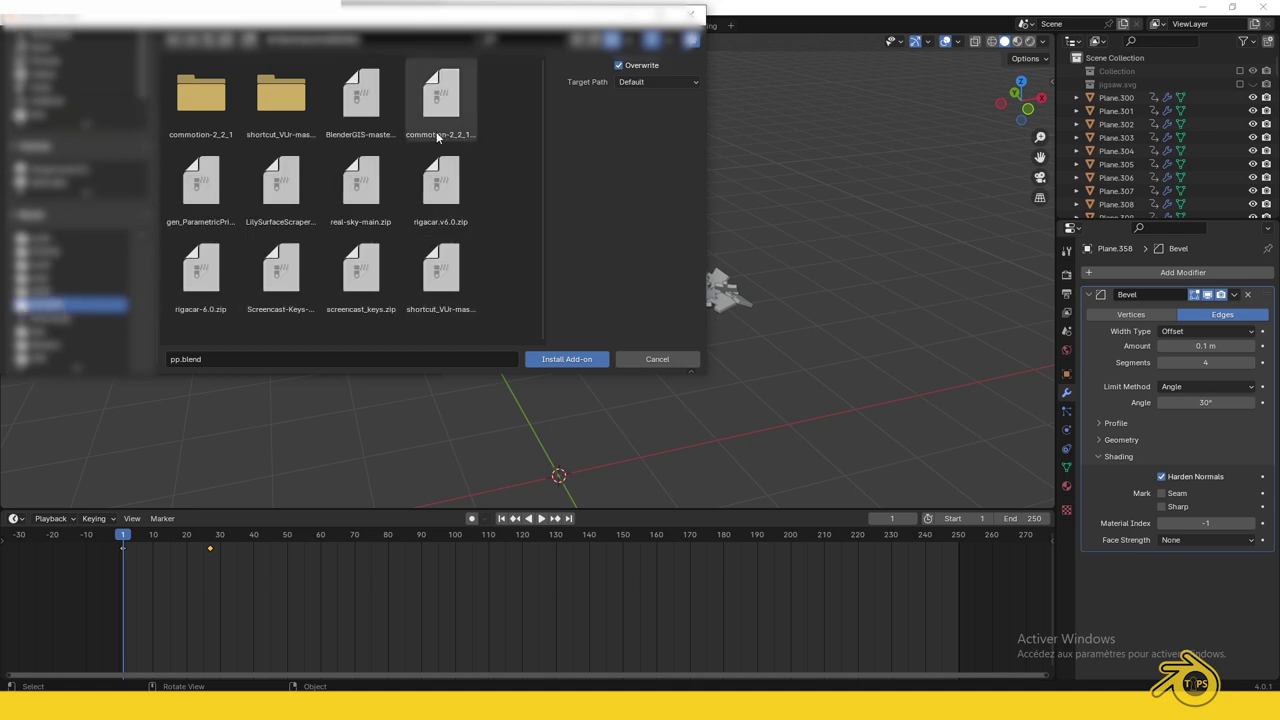
left_click(440, 100)
left_click(566, 359)
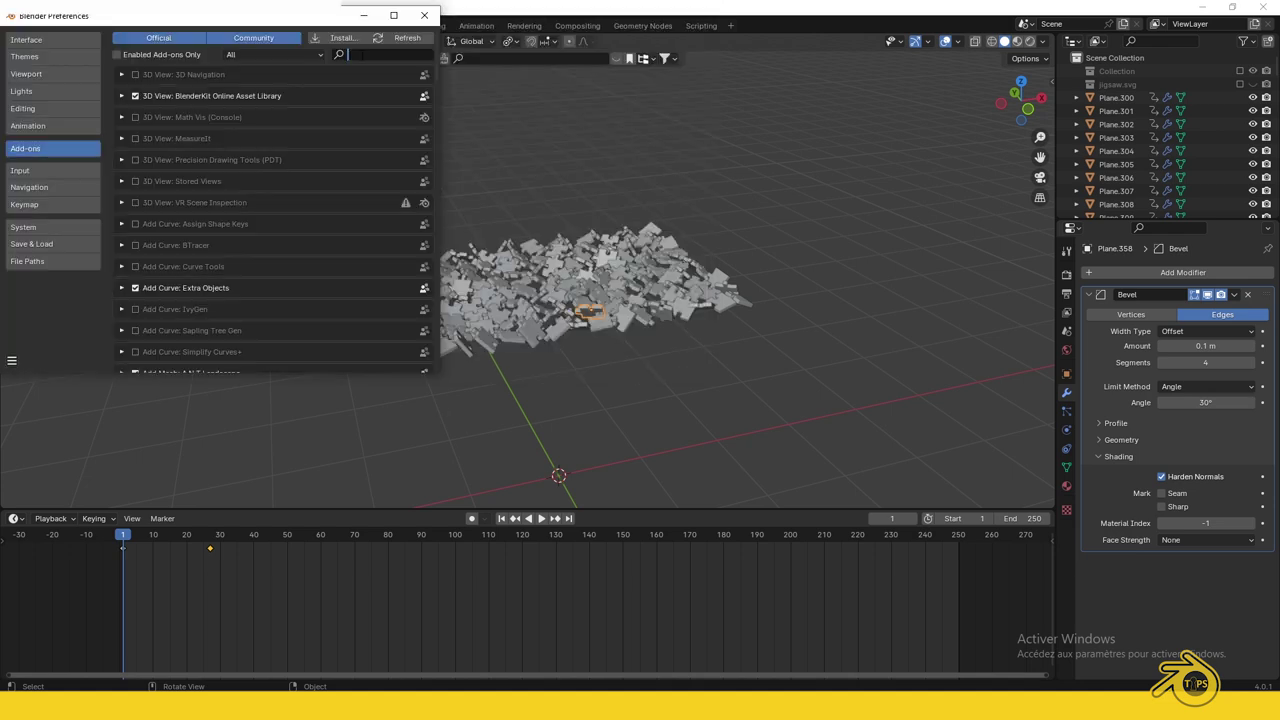
- Search the add-on list for 'comm' and close Preferences
left_click(380, 54)
type("comm")
left_click(425, 17)
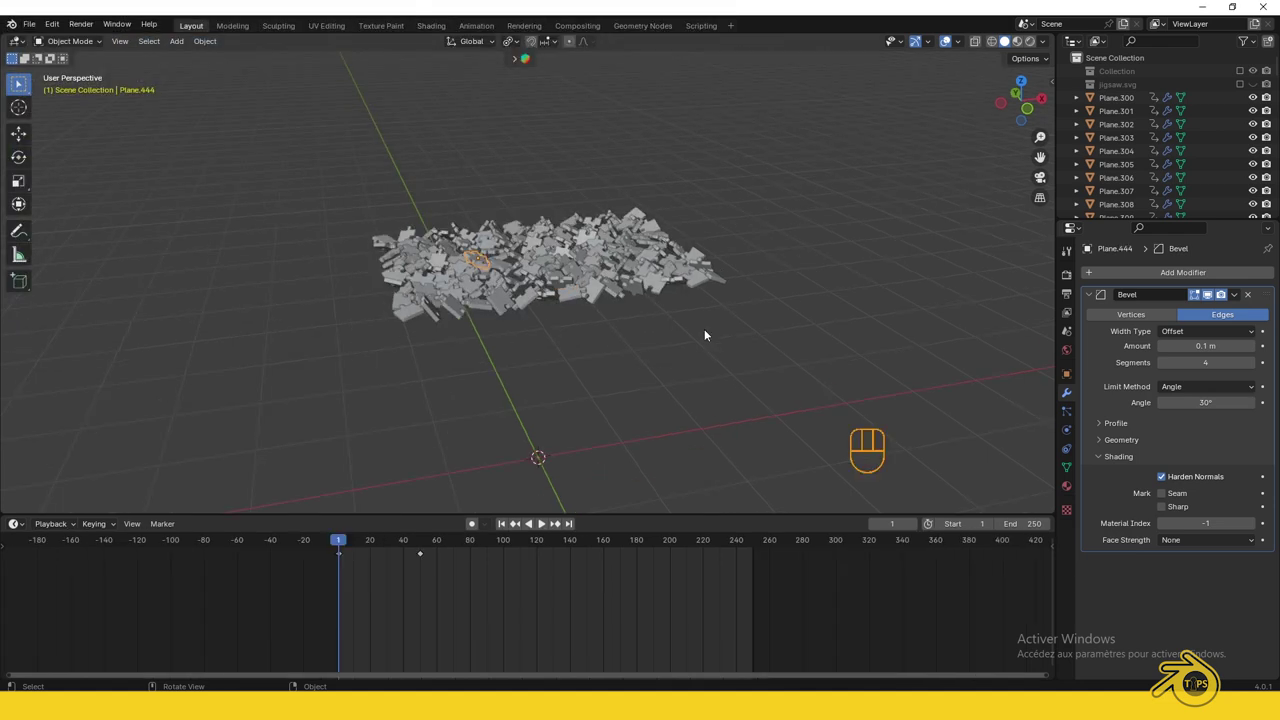
- Select all pieces and apply Commotion's Offset Animation sorted by cursor with offset 1
key("n")
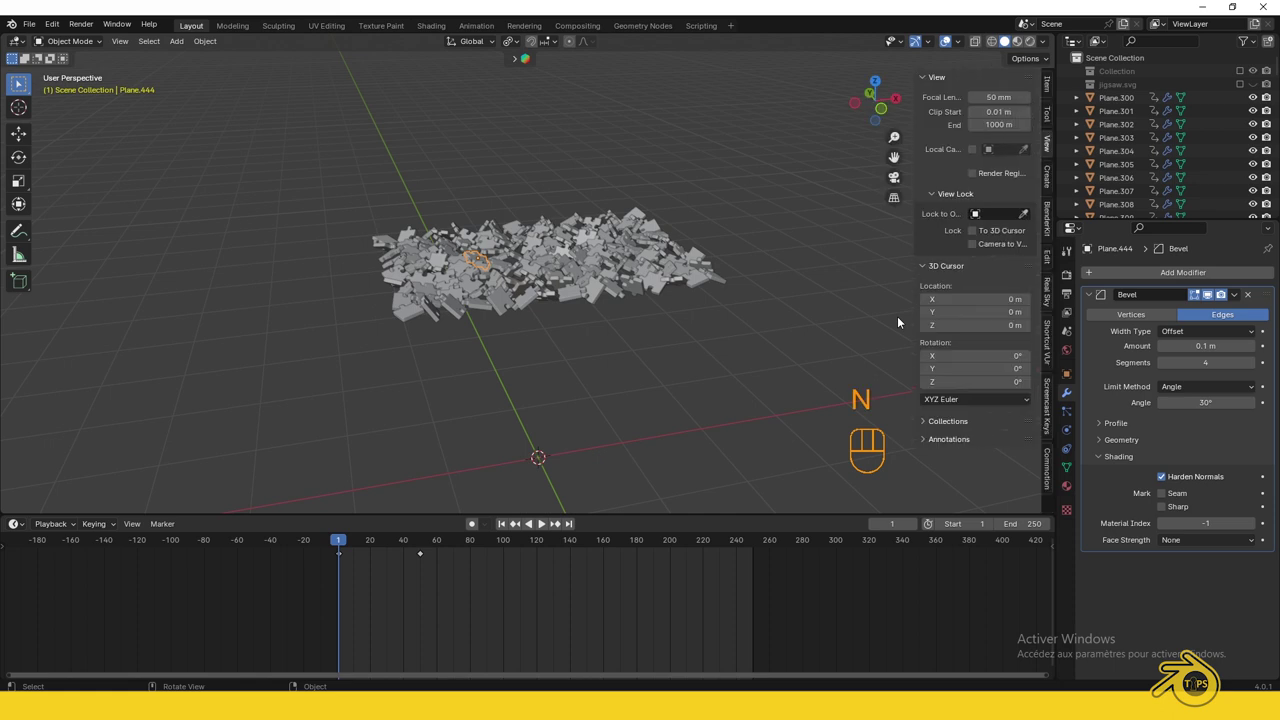
left_click(1048, 468)
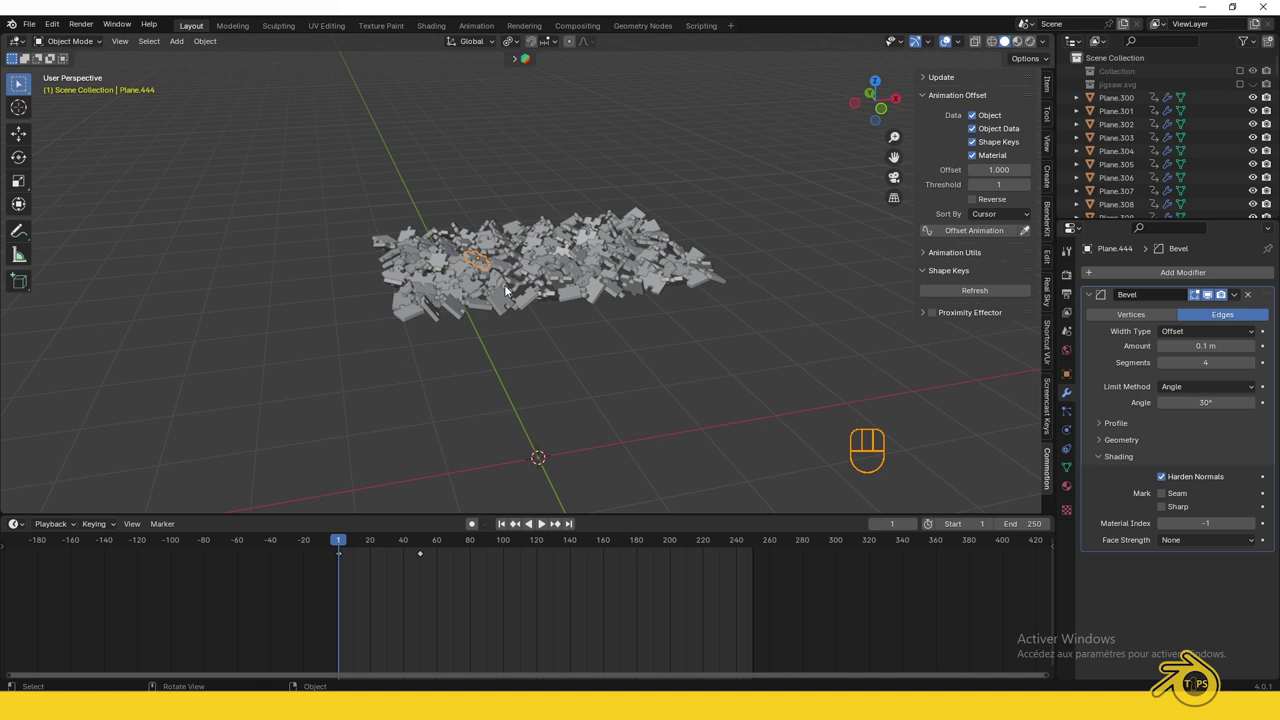
key("a")
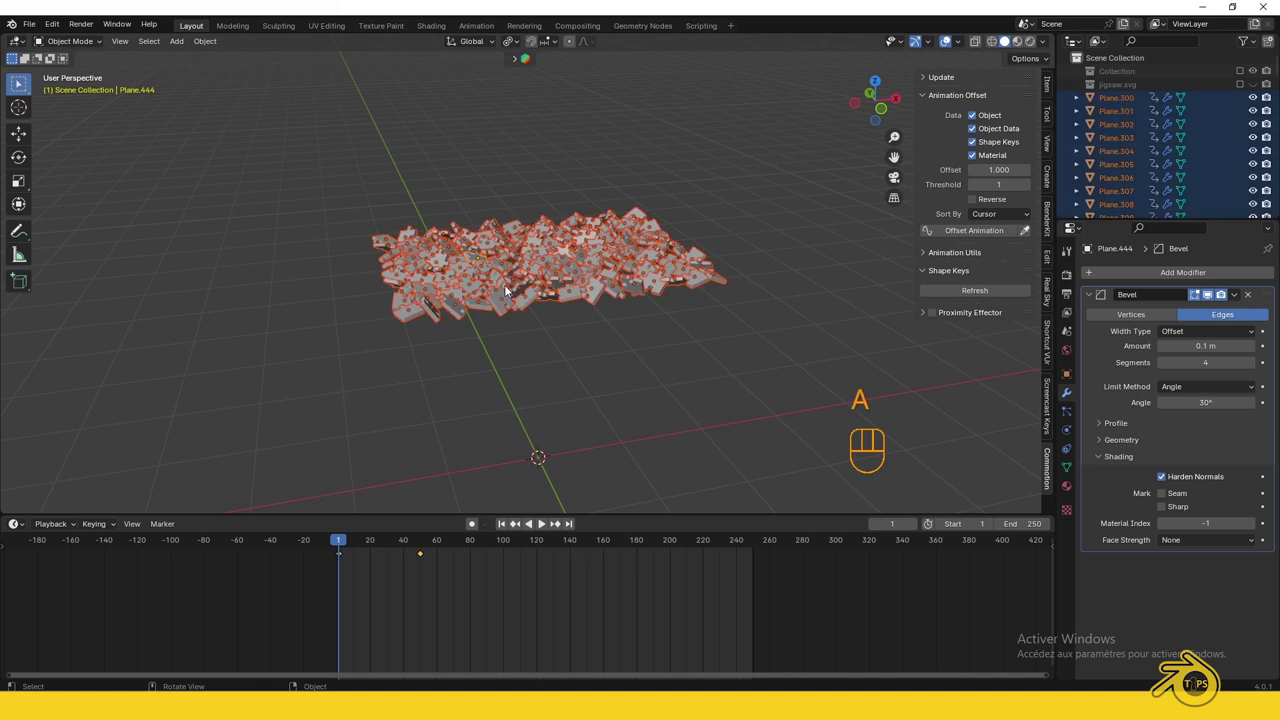
left_click(960, 230)
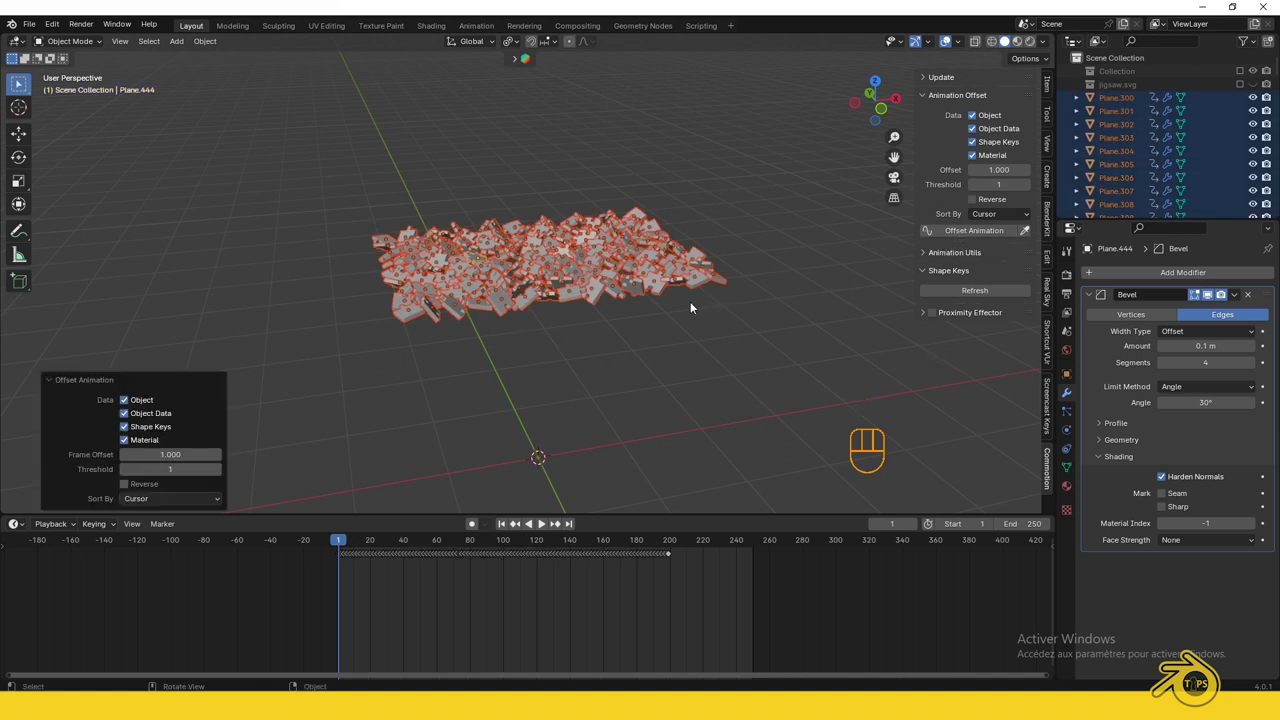
- Play back the staggered fall, then stop and undo back to the selected pieces
key("space")
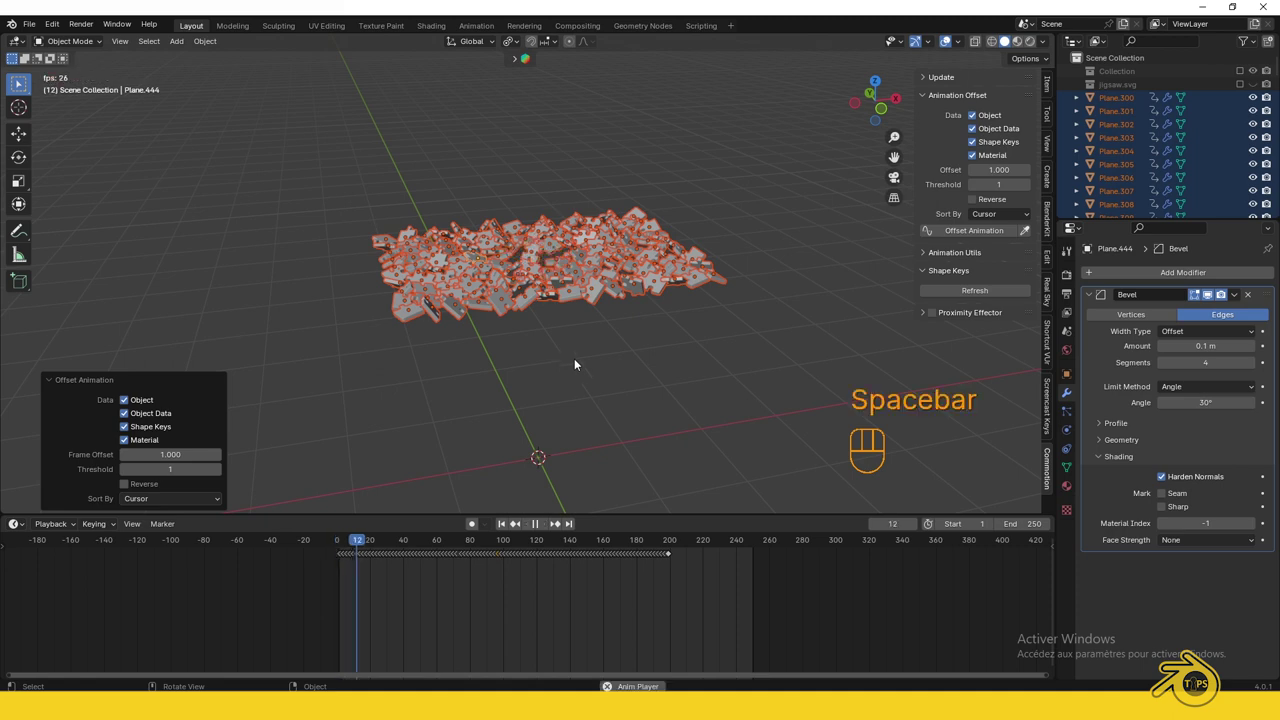
mouse_move(574, 358)
middle_mouse_down()
mouse_move(562, 404)
mouse_move(568, 367)
middle_mouse_up()
left_click(683, 346)
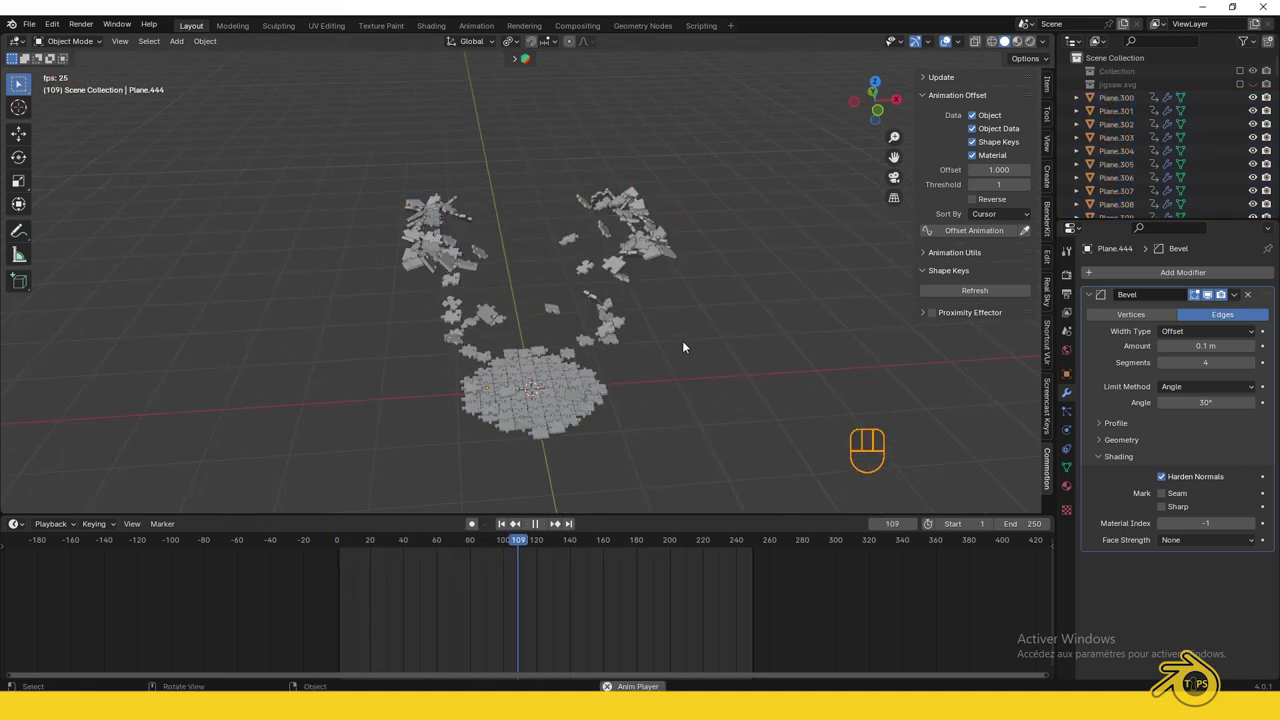
left_click(462, 540)
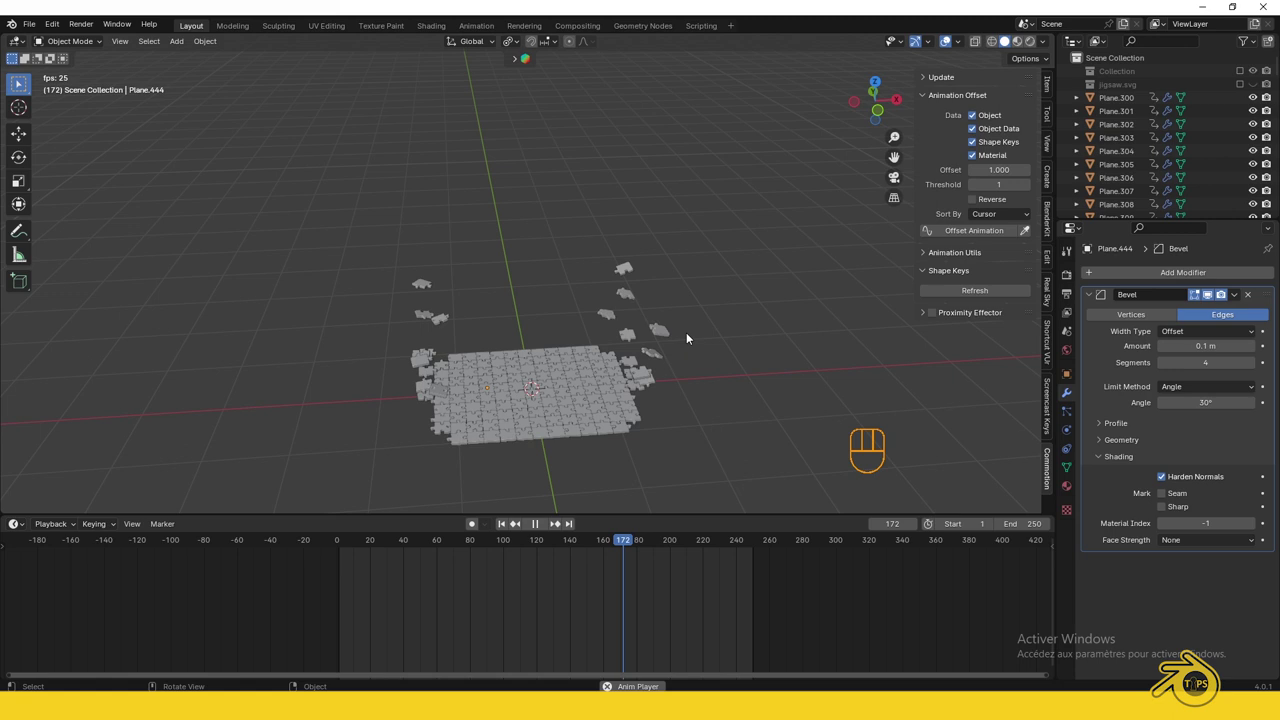
key("space")
key("ctrl+z")
key("ctrl+z")
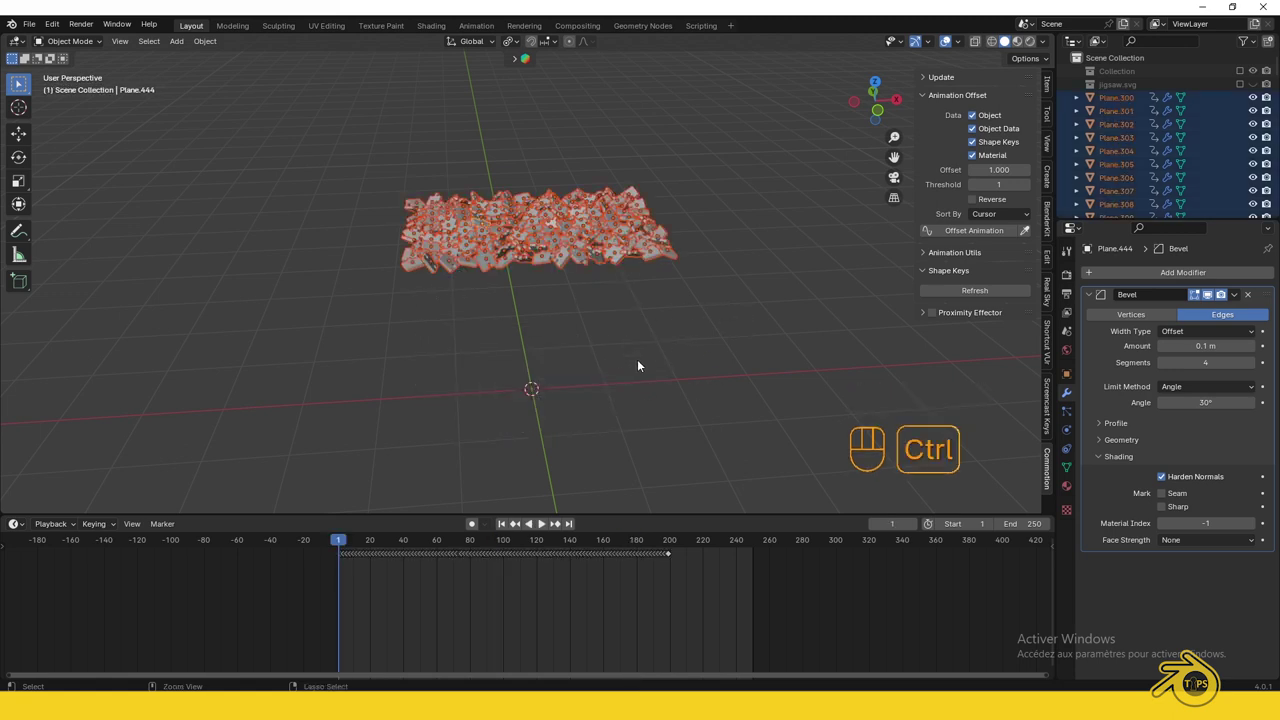
- Undo the offset and reapply Commotion's Offset Animation with Sort By set to Random
key("ctrl+z")
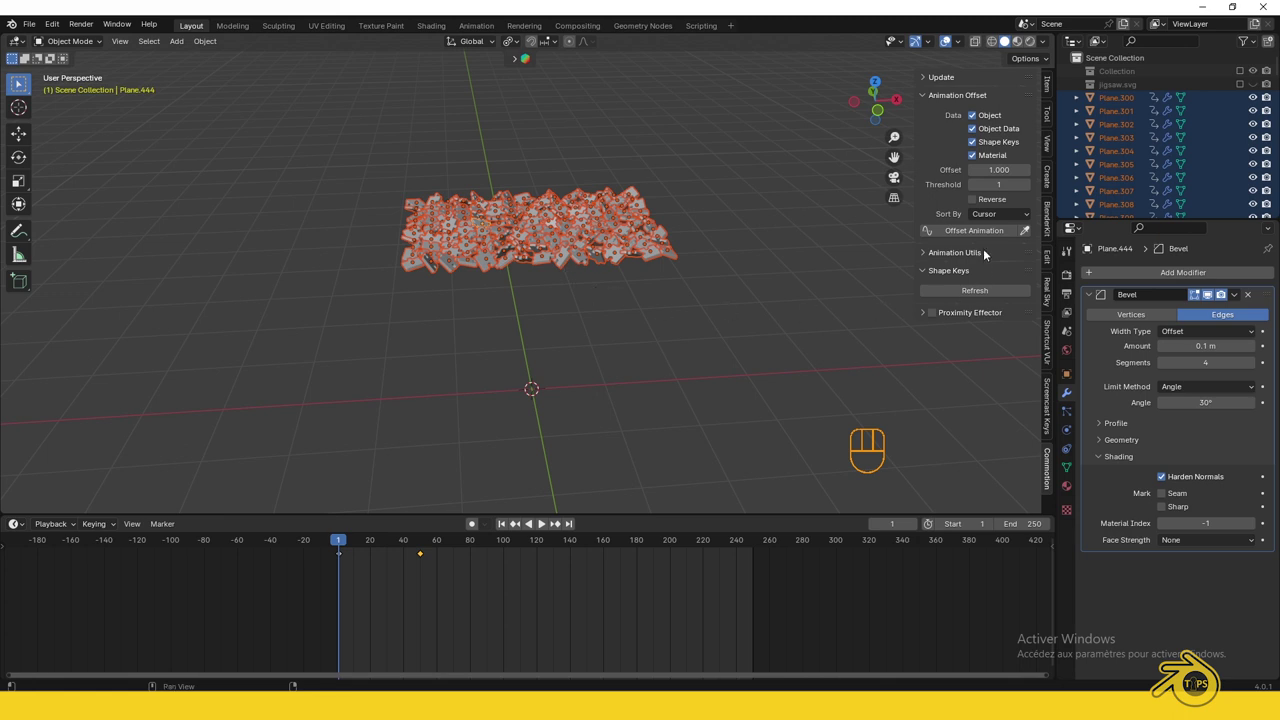
left_click(985, 214)
left_click(989, 273)
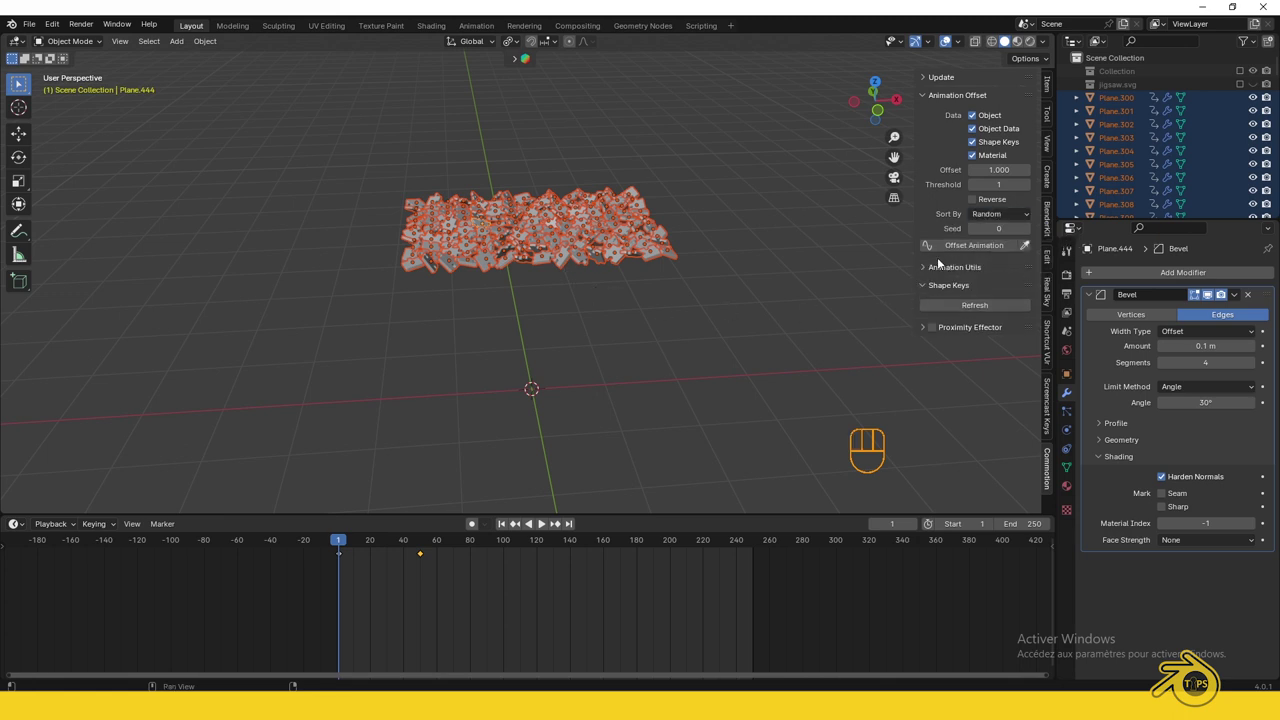
left_click(961, 245)
- Play the animation until the randomly landing pieces complete the puzzle
key("space")
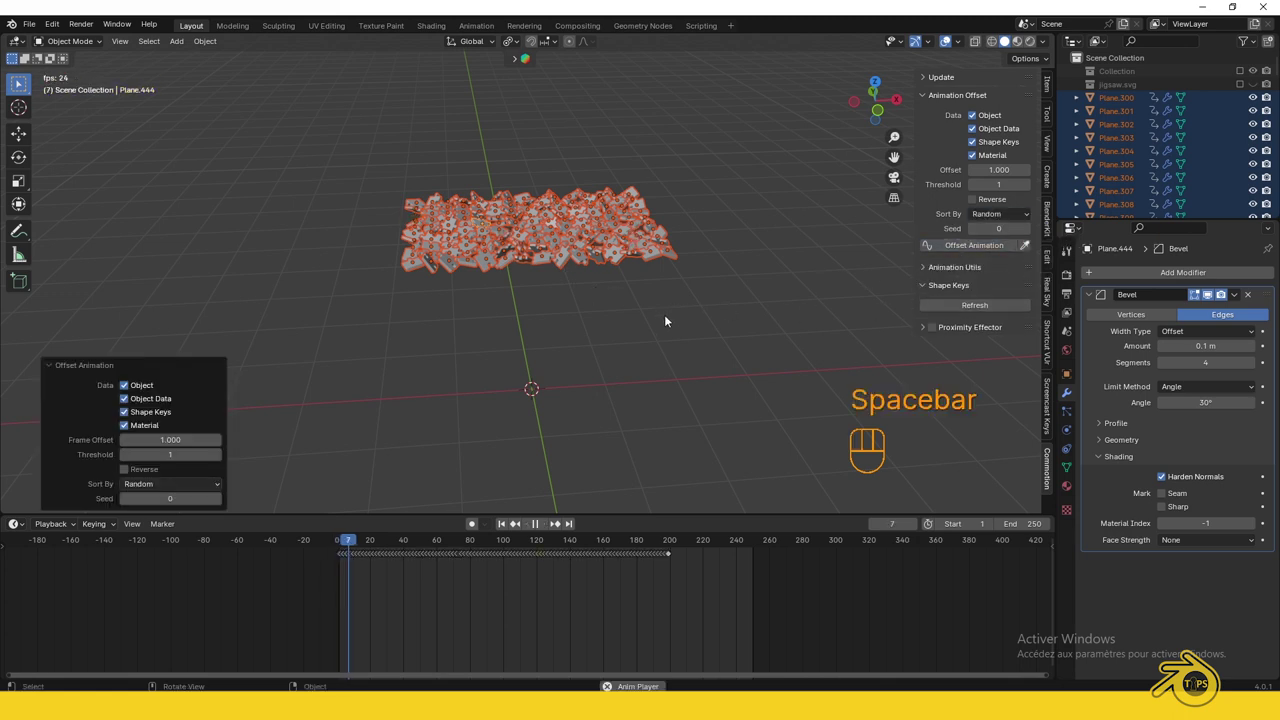
mouse_move(677, 388)
middle_mouse_down()
mouse_move(648, 395)
mouse_move(704, 381)
mouse_move(666, 400)
mouse_move(681, 393)
middle_mouse_up()
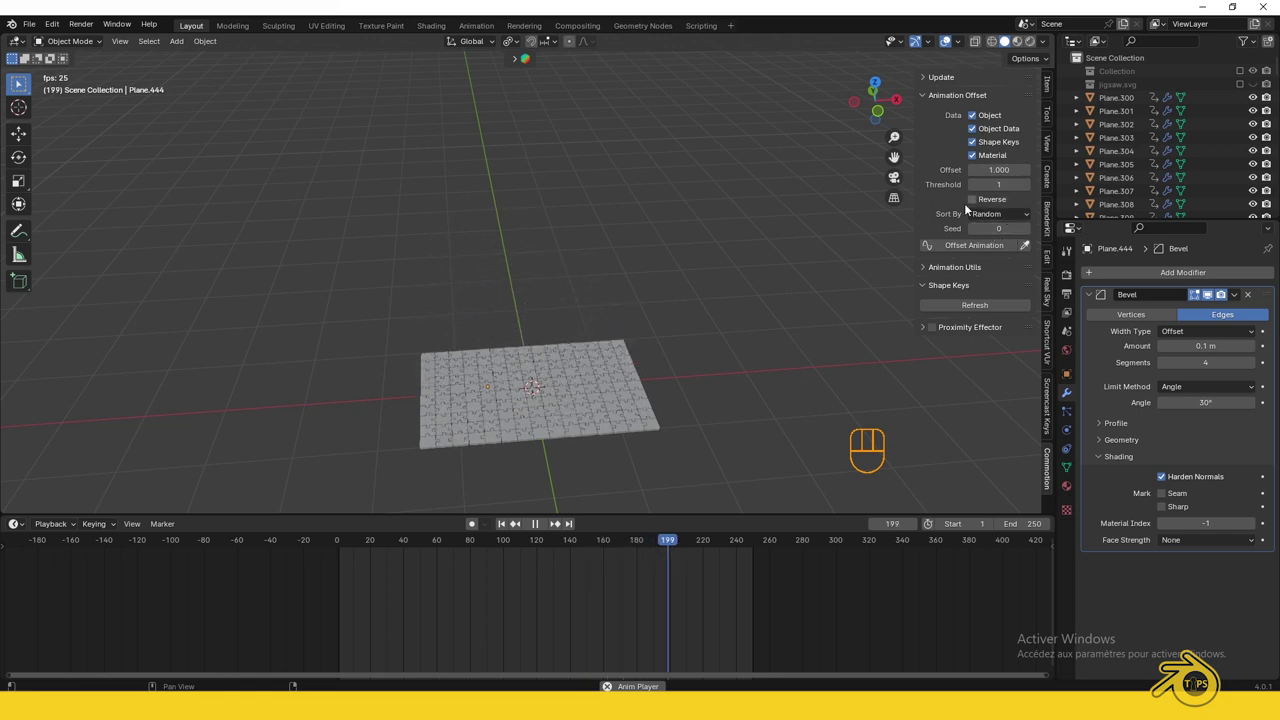
key("space")
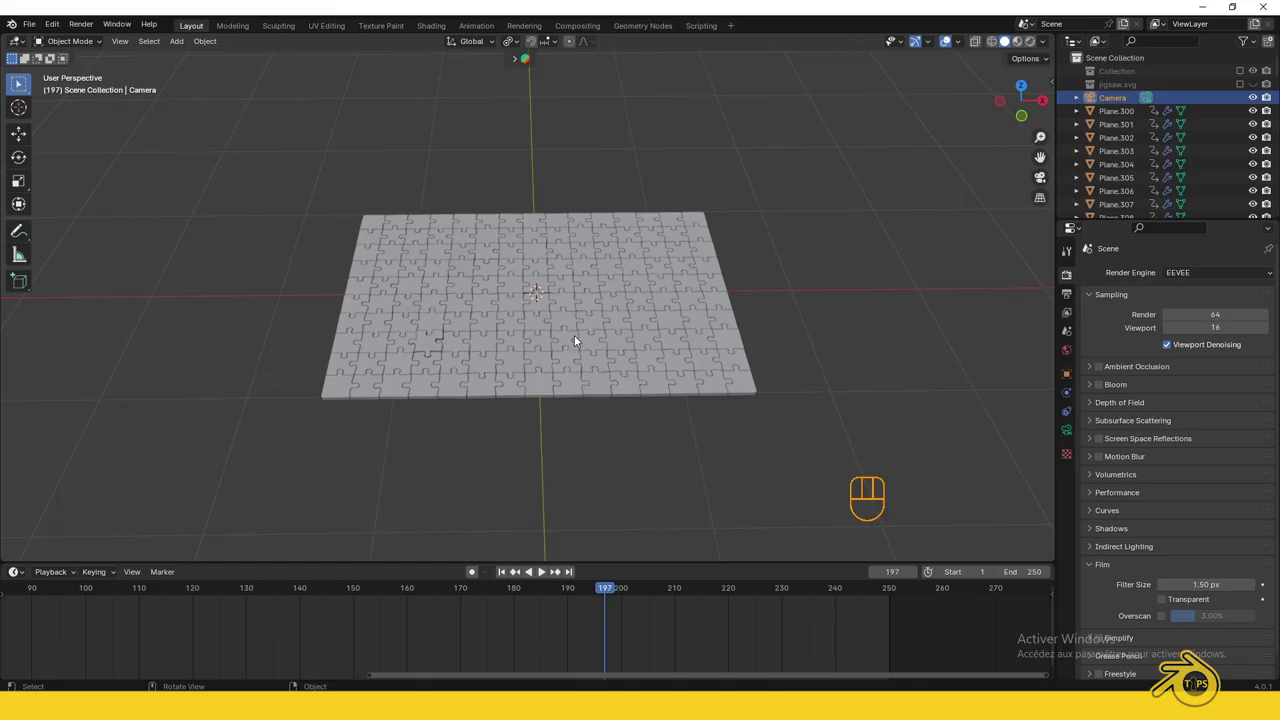
- Switch the viewport to Material Preview to show the puzzle's image texture
left_click(1029, 42)
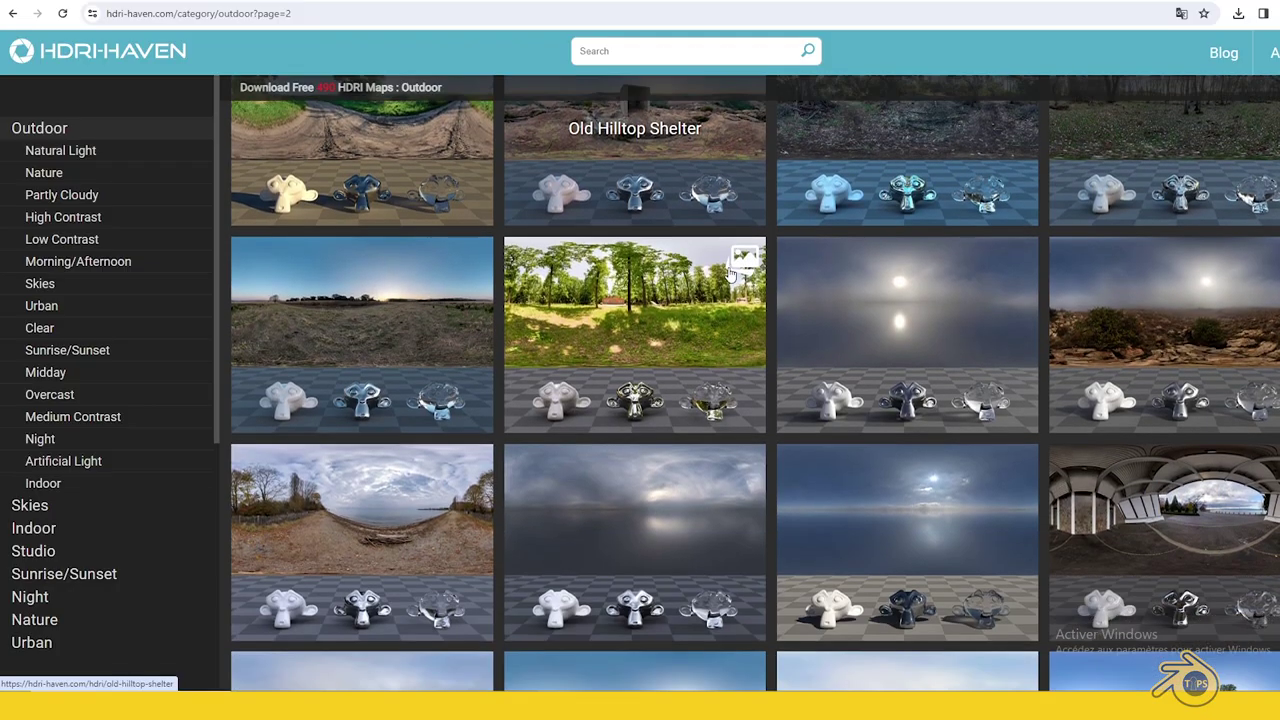
scroll(730, 280, "down", 5)
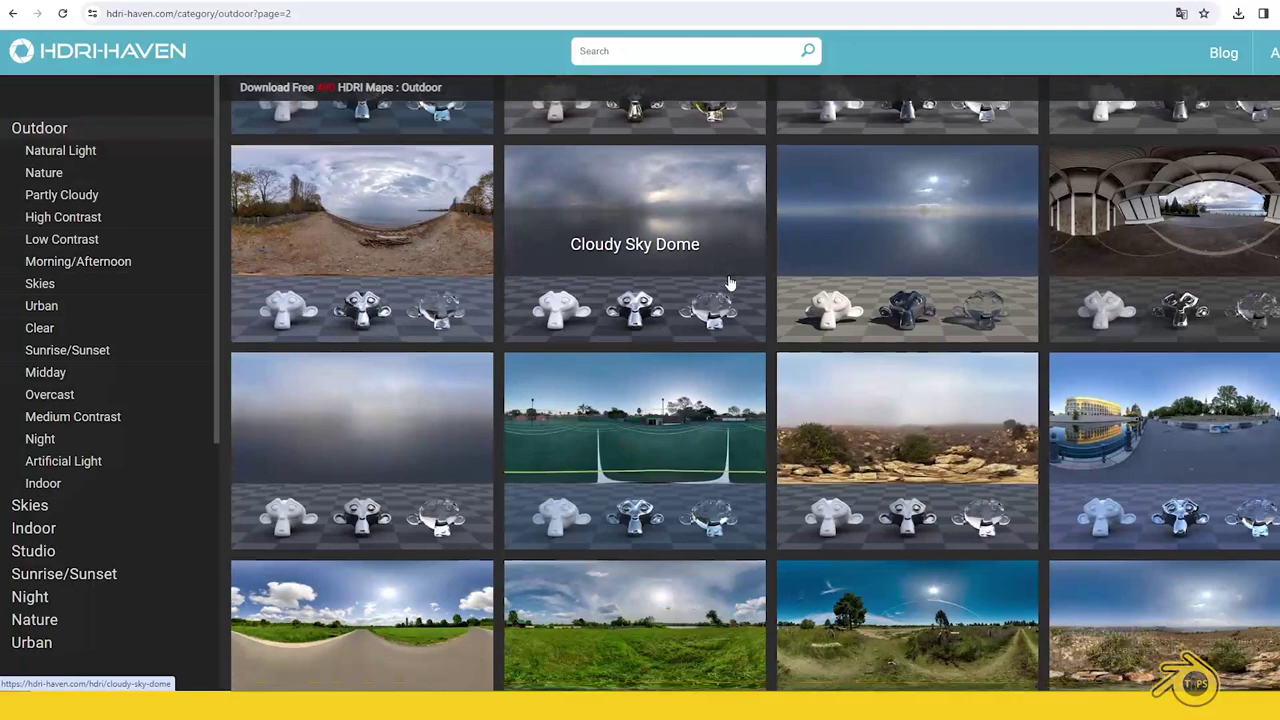
scroll(730, 284, "down", 10)
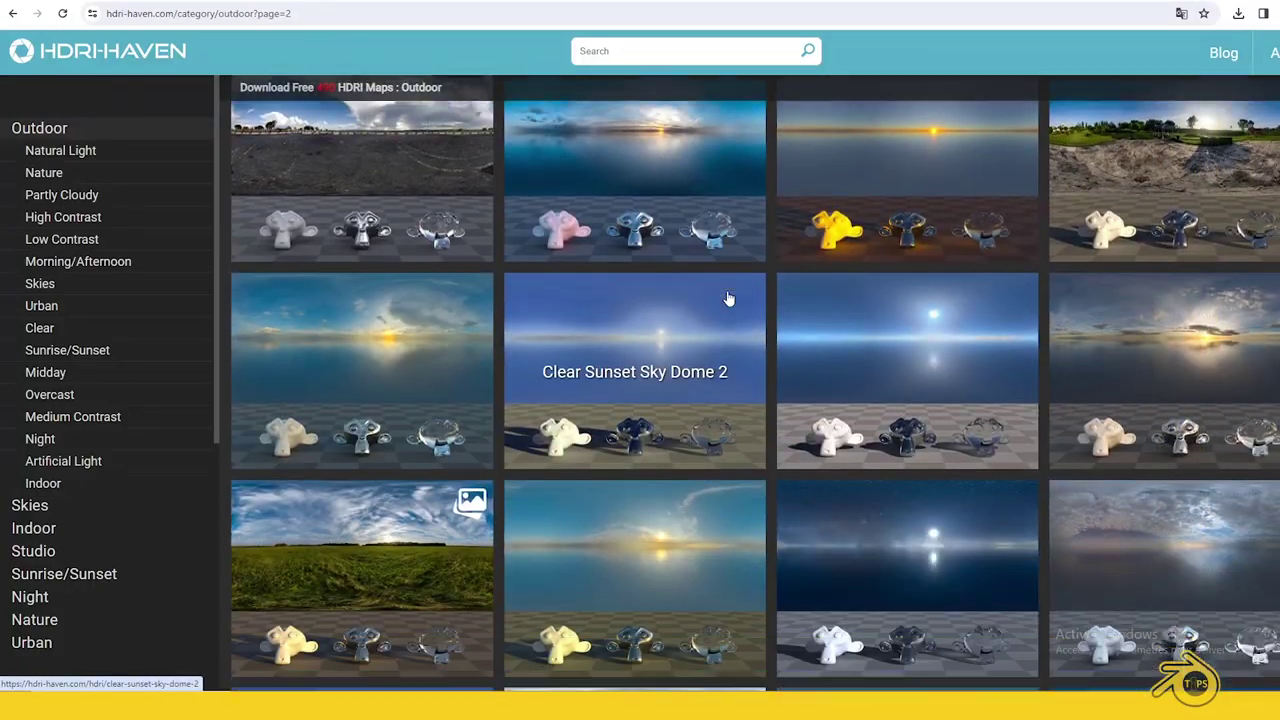
scroll(727, 296, "down", 5)
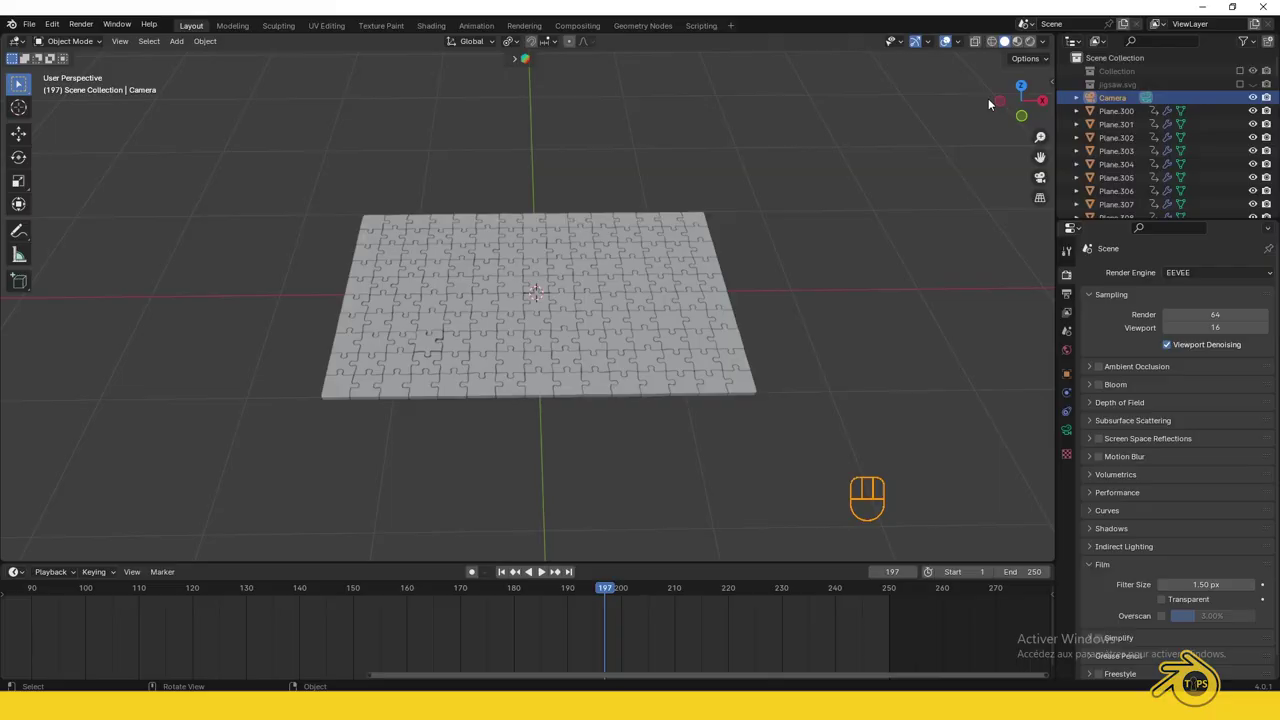
left_click(1030, 42)
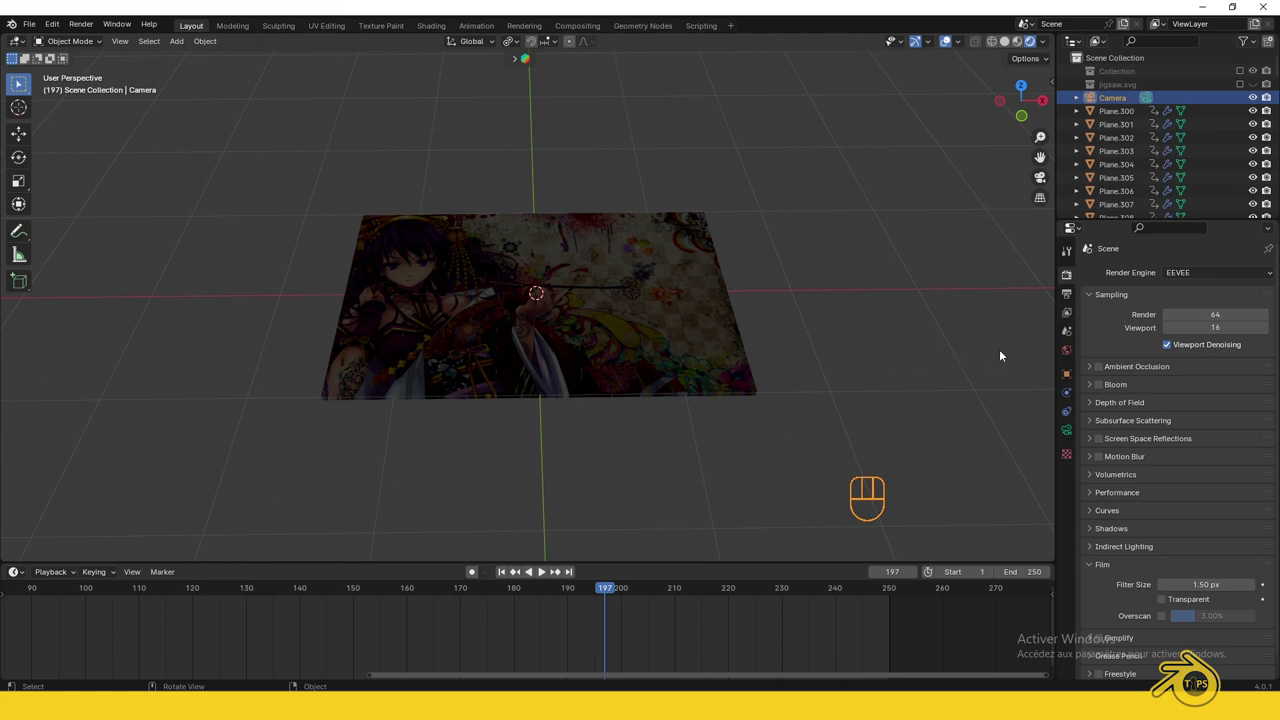
- Set the world colour to an Environment Texture using the brown_photostudio HDRI
left_click(1066, 349)
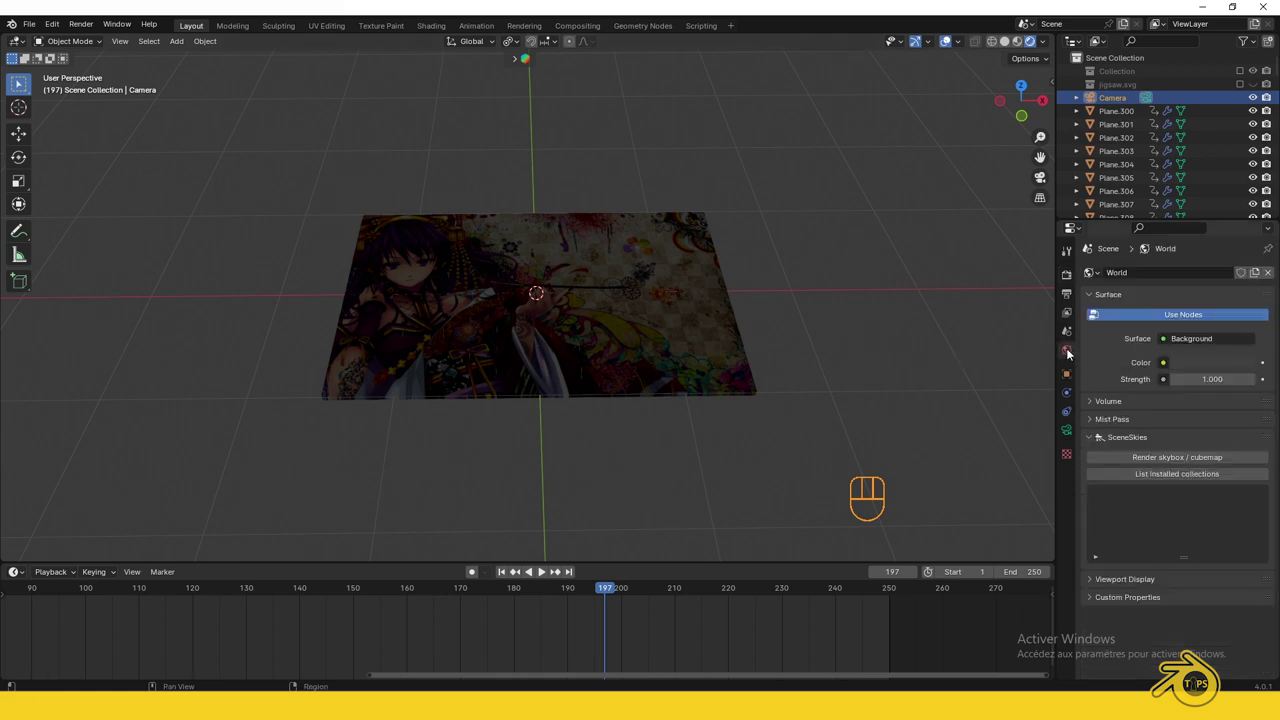
left_click(1166, 361)
left_click(903, 424)
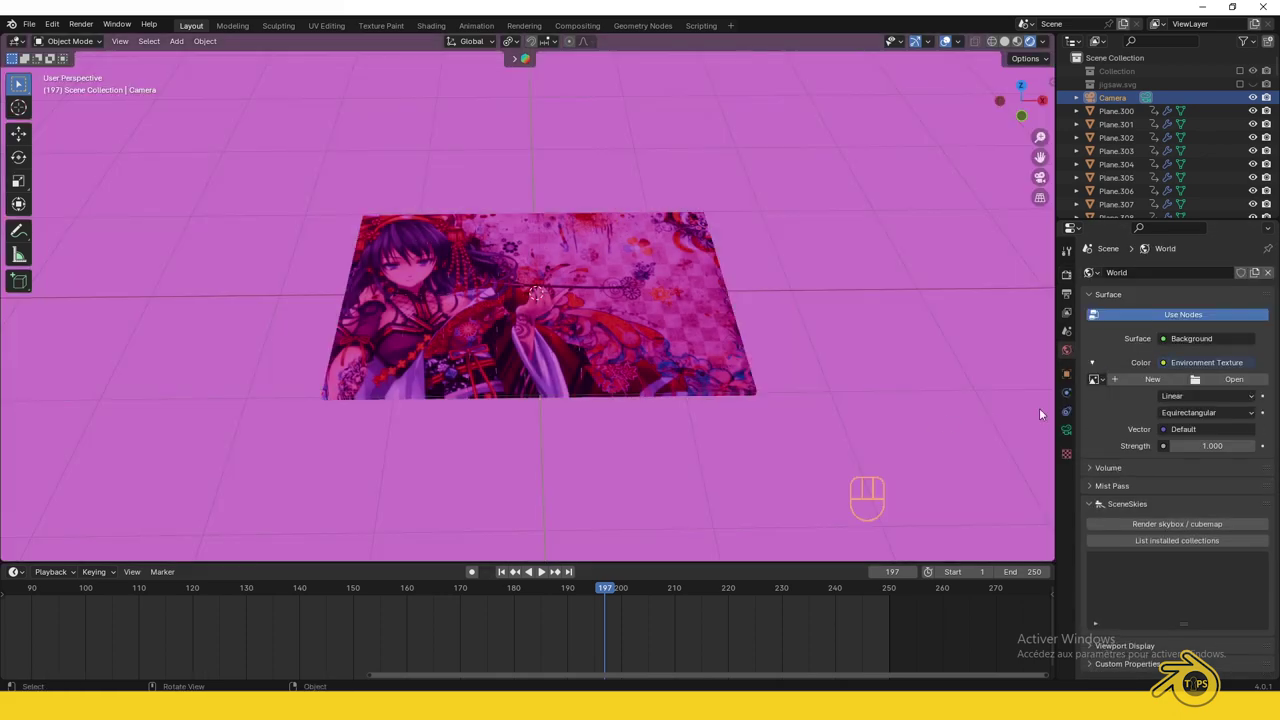
left_click(1234, 379)
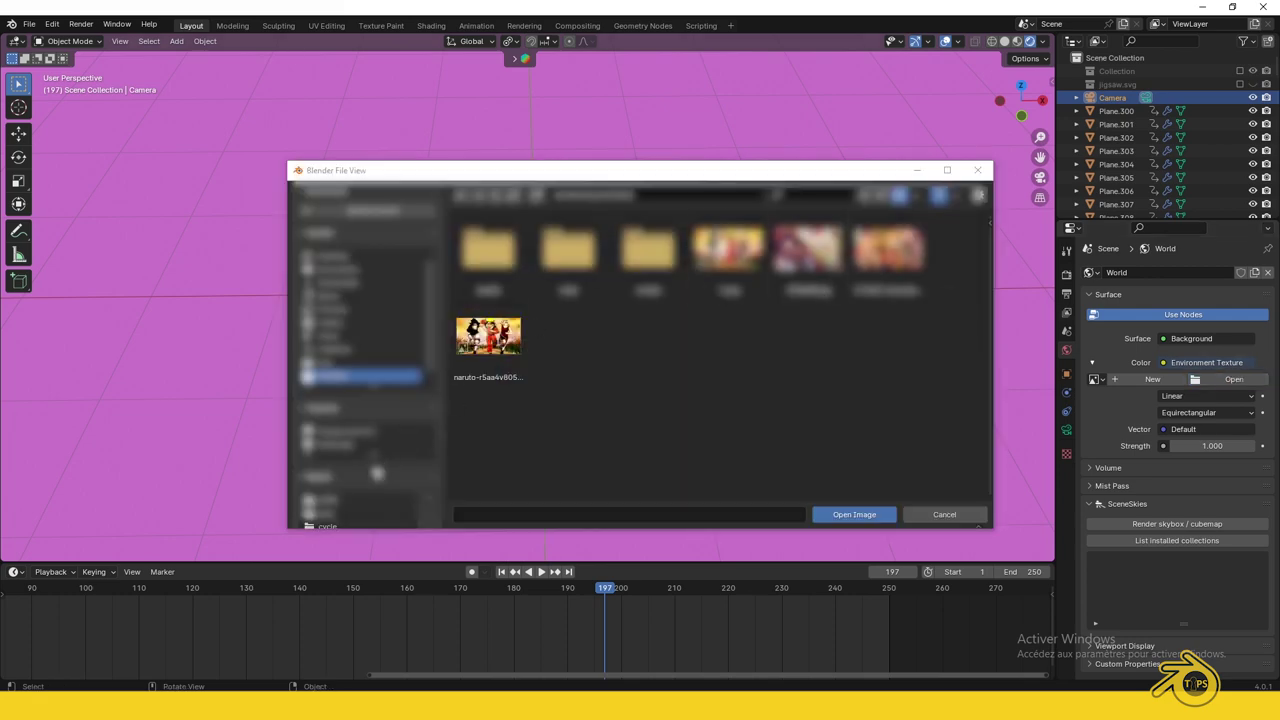
left_click(333, 502)
left_click(568, 255)
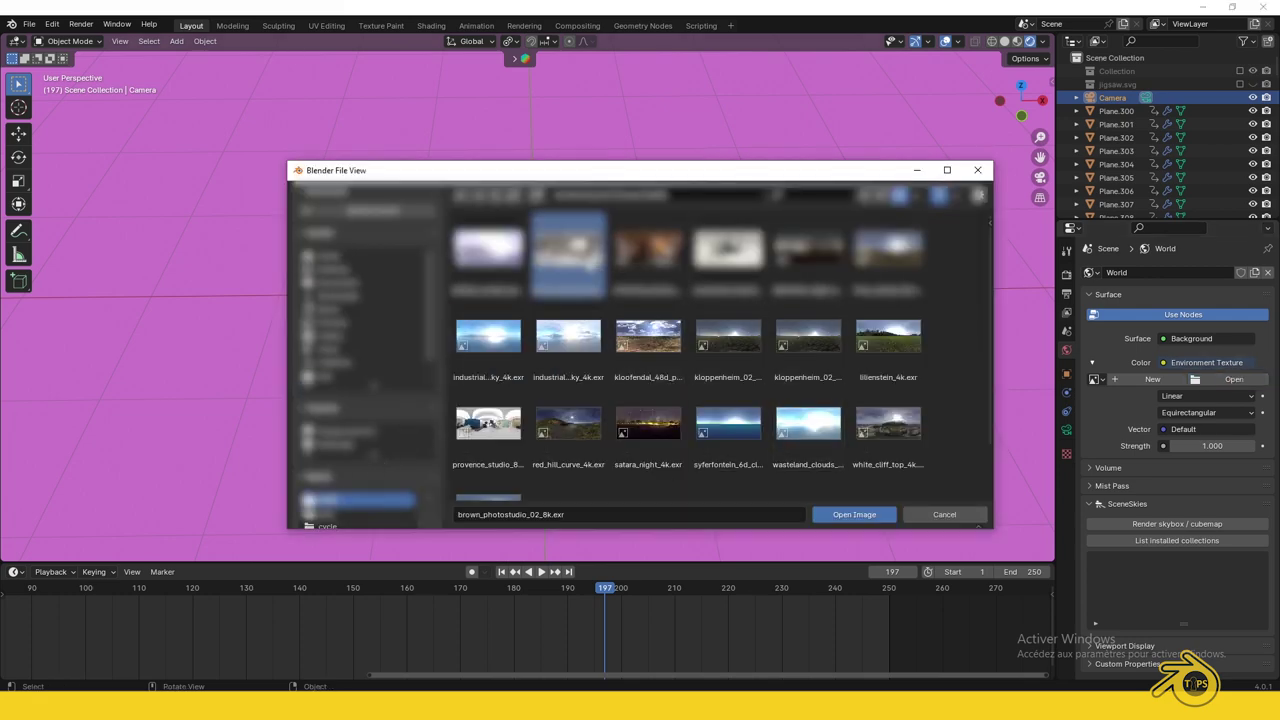
left_click(852, 514)
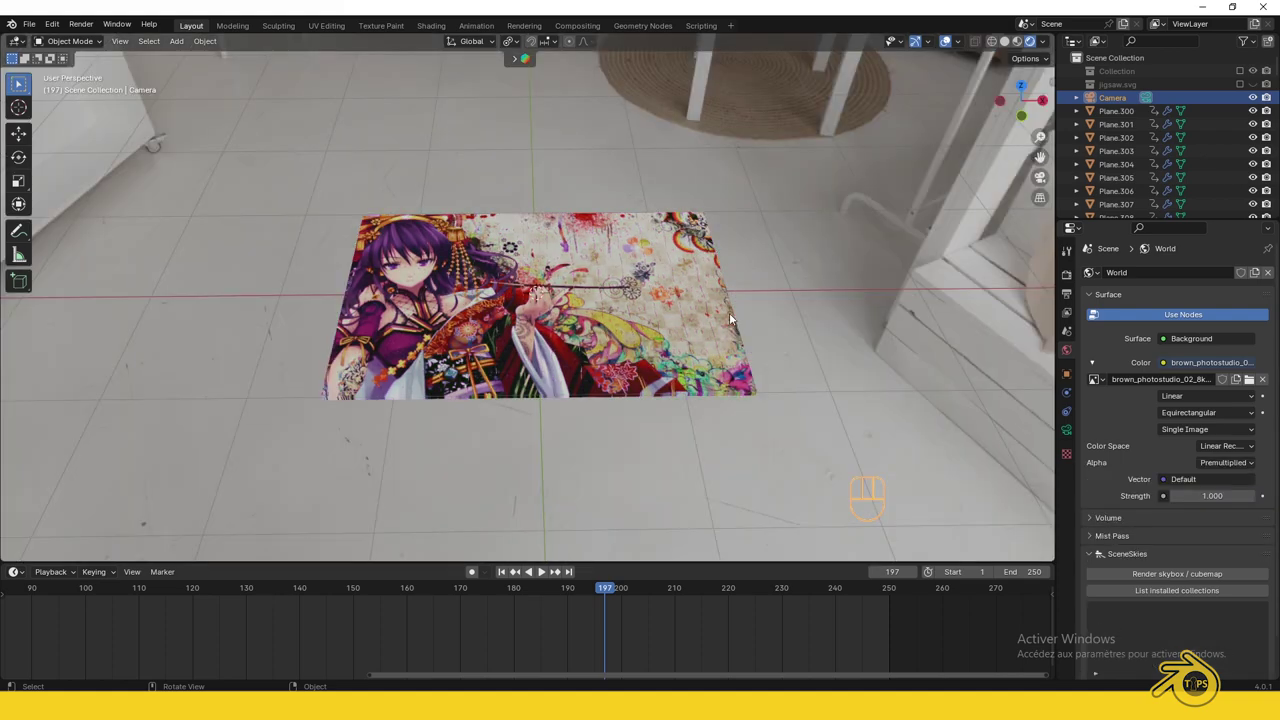
middle_click_drag(729, 312, 690, 272)
scroll(700, 298, "up", 4)
- Enable Transparent in the Render Properties Film panel to hide the HDRI background
left_click(1066, 273)
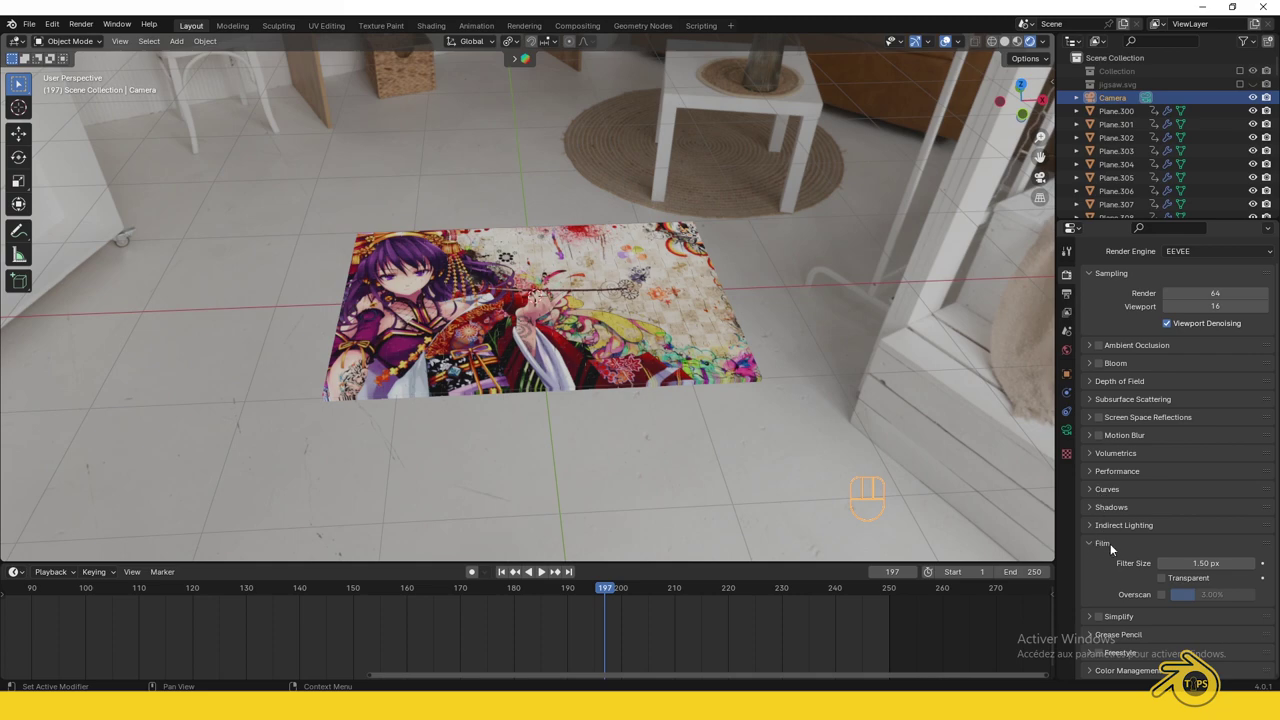
left_click(1162, 578)
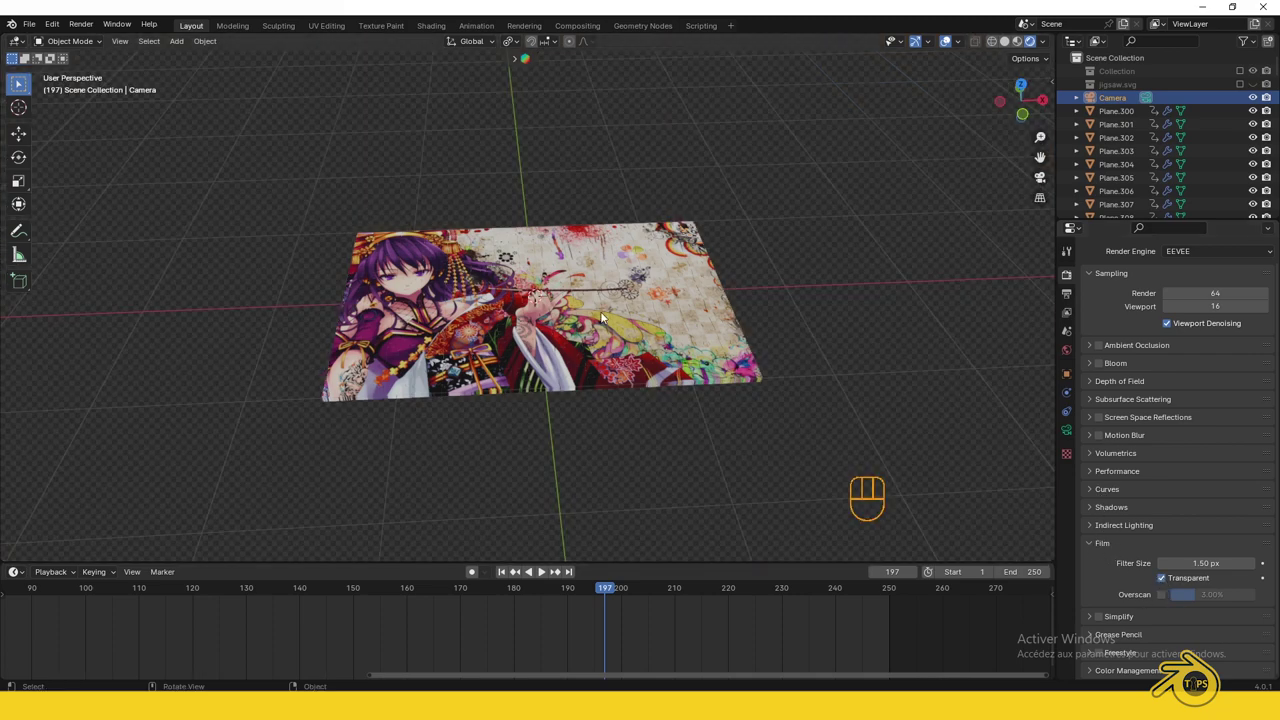
middle_click_drag(603, 318, 622, 282)
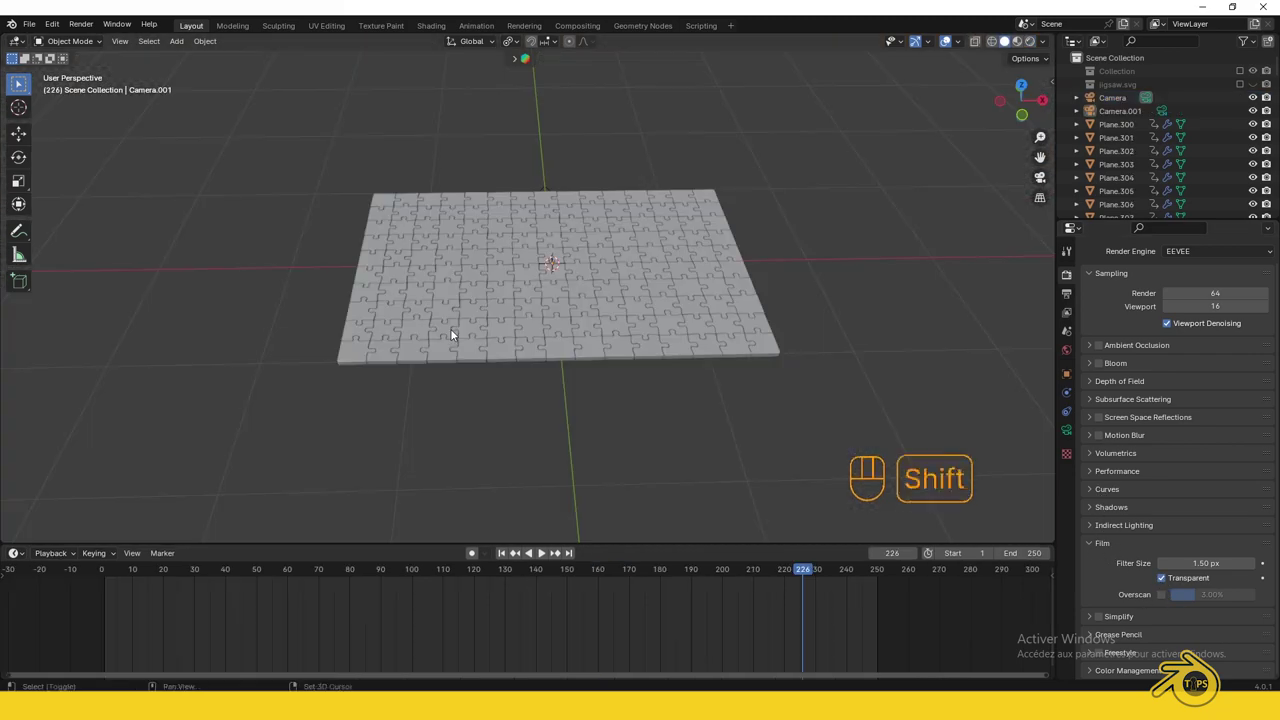
- Add a new camera to the scene and select all objects
key("shift+a")
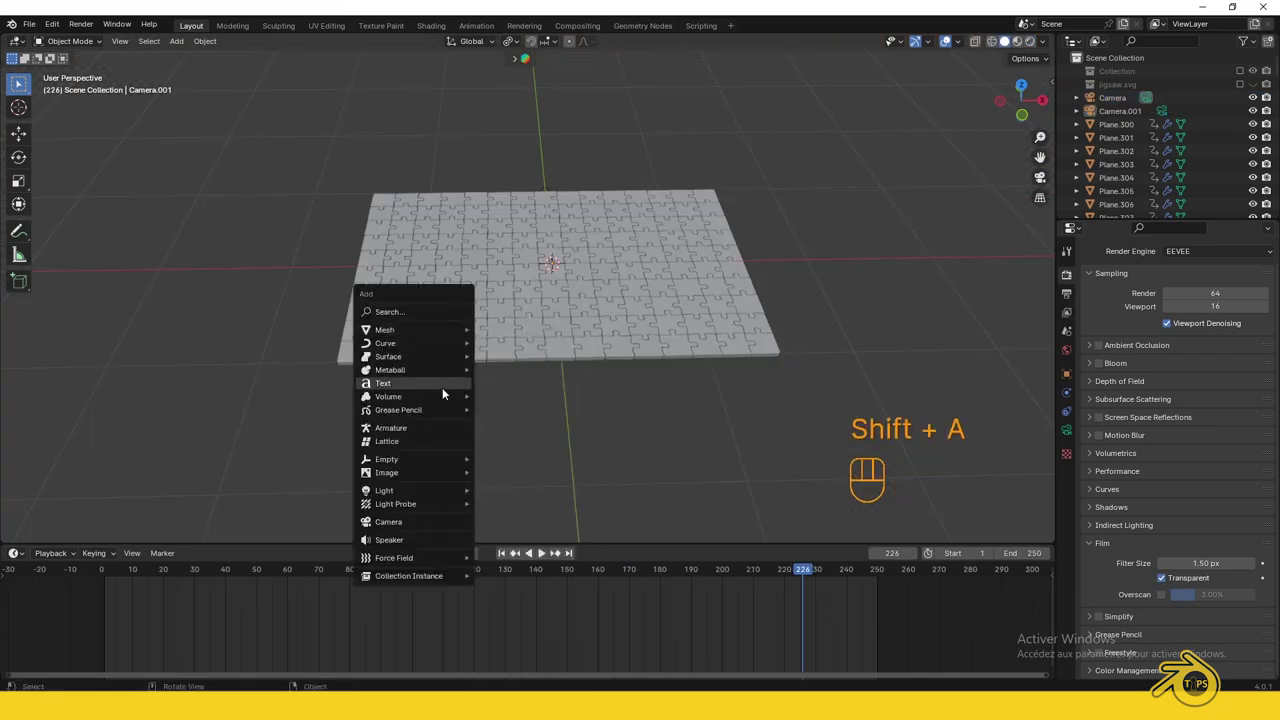
left_click(434, 521)
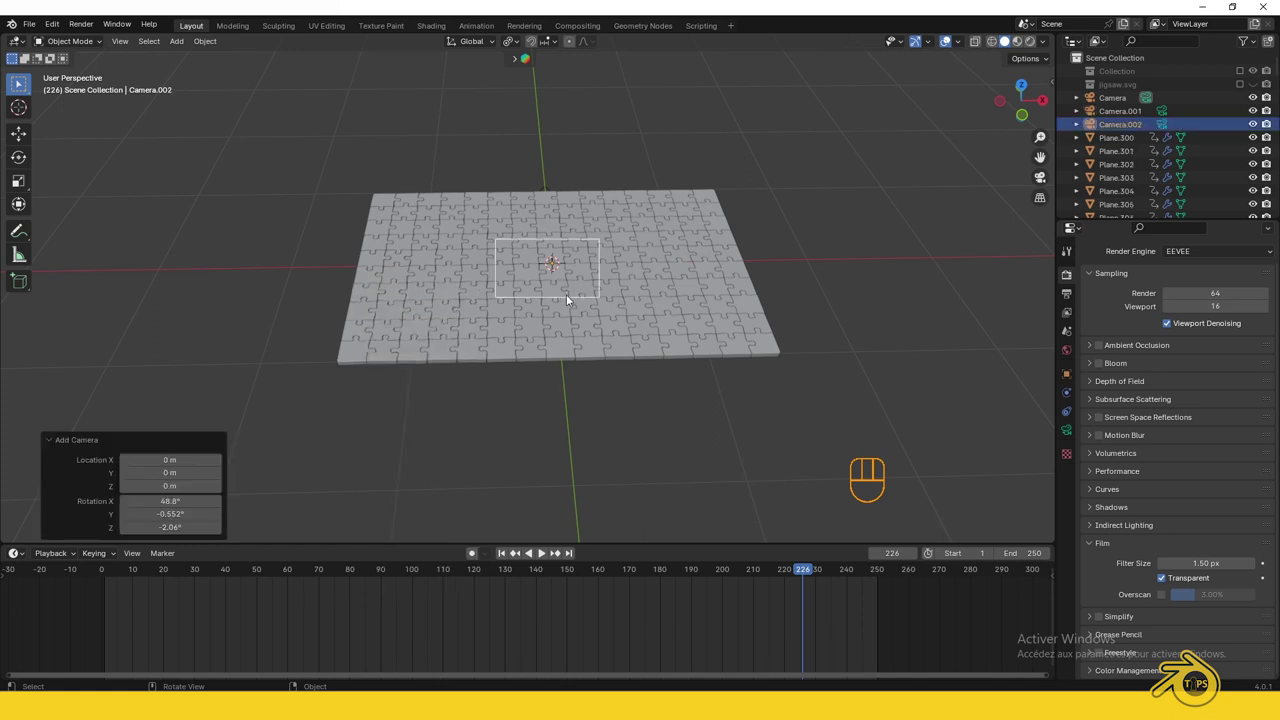
key("a")
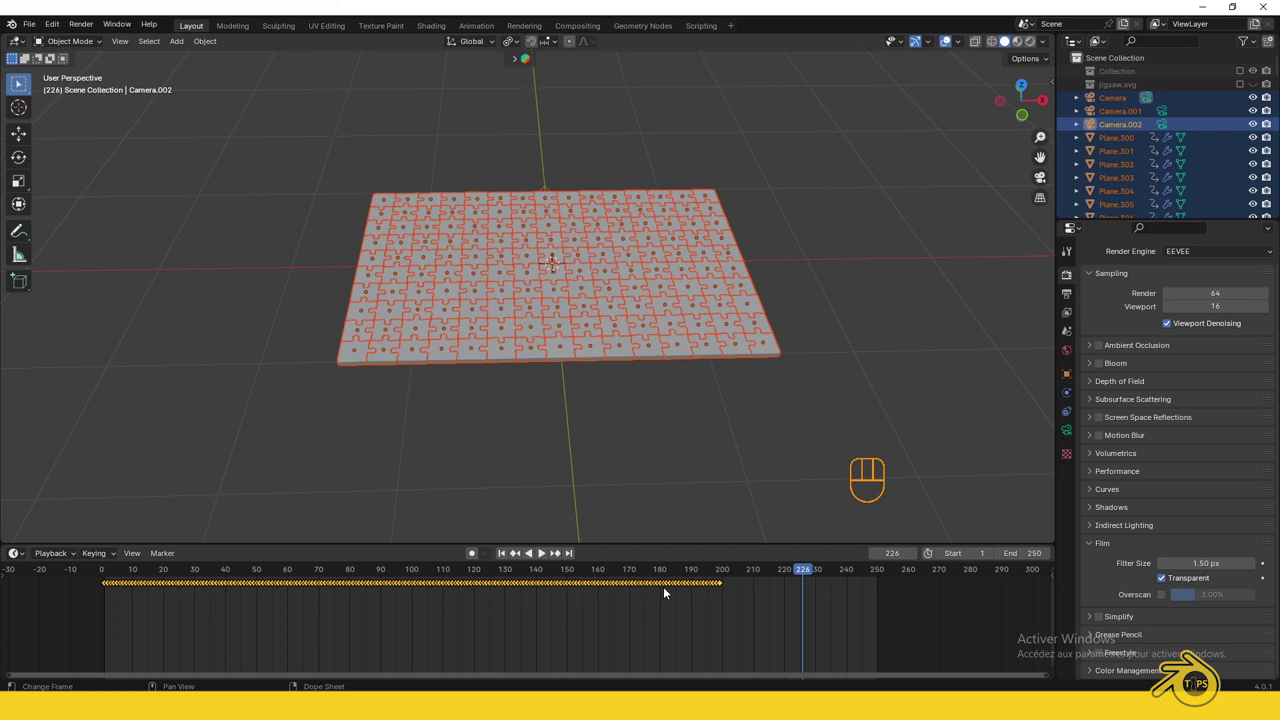
- Set the animation end frame to 200 and jump to frame 200
left_click(1025, 553)
type("200")
key("Return")
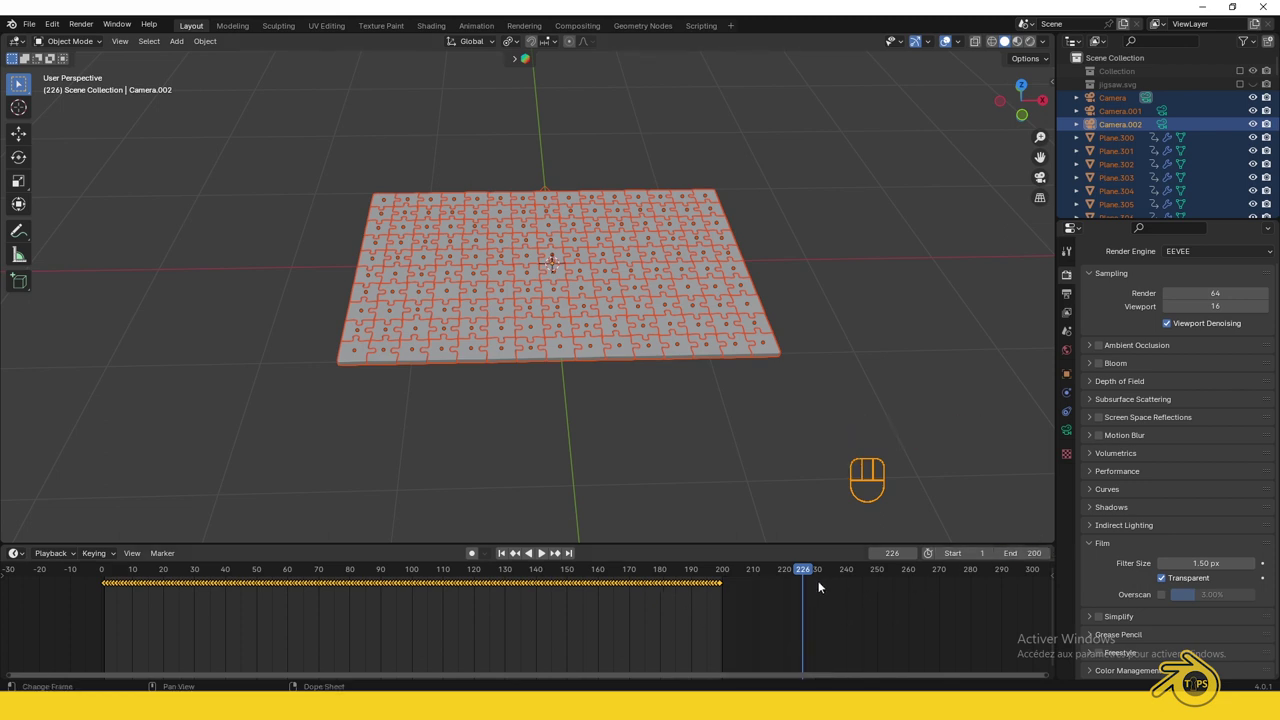
left_click(871, 553)
type("200")
key("Return")
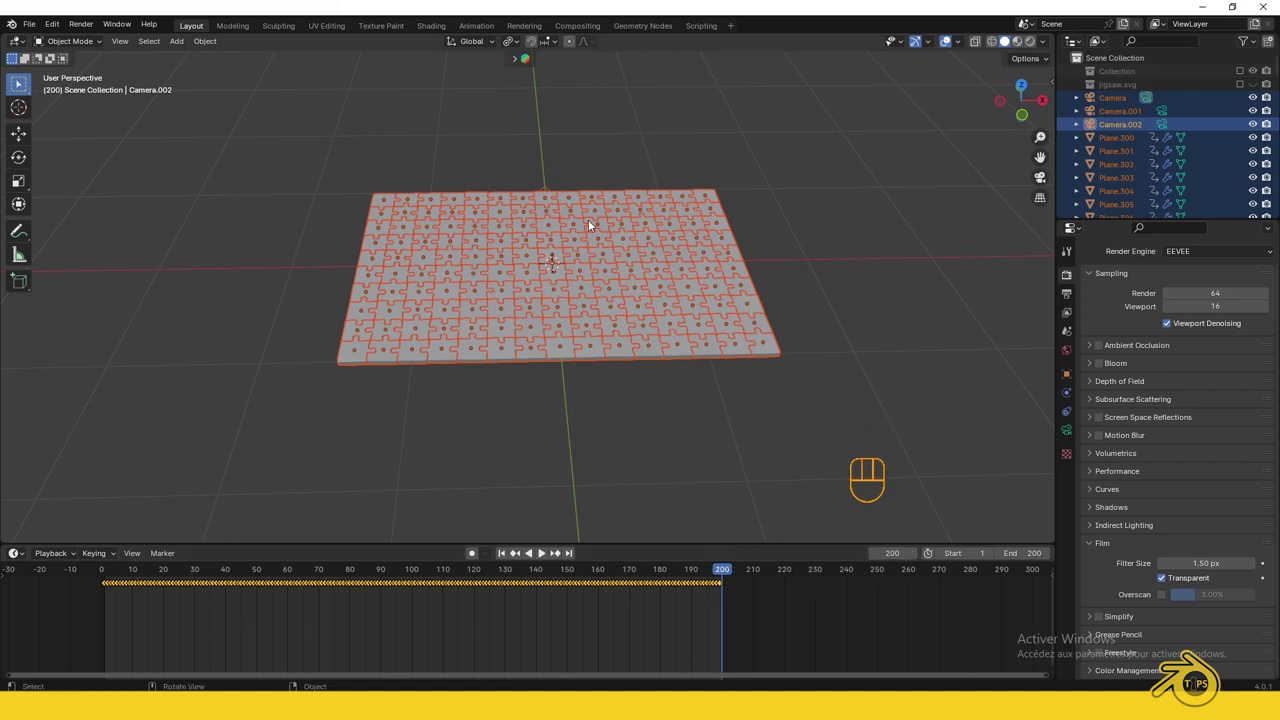
middle_click_drag(588, 225, 653, 287)
- Frame the assembled puzzle through the camera and keyframe its location and rotation at frame 200
left_click(821, 273)
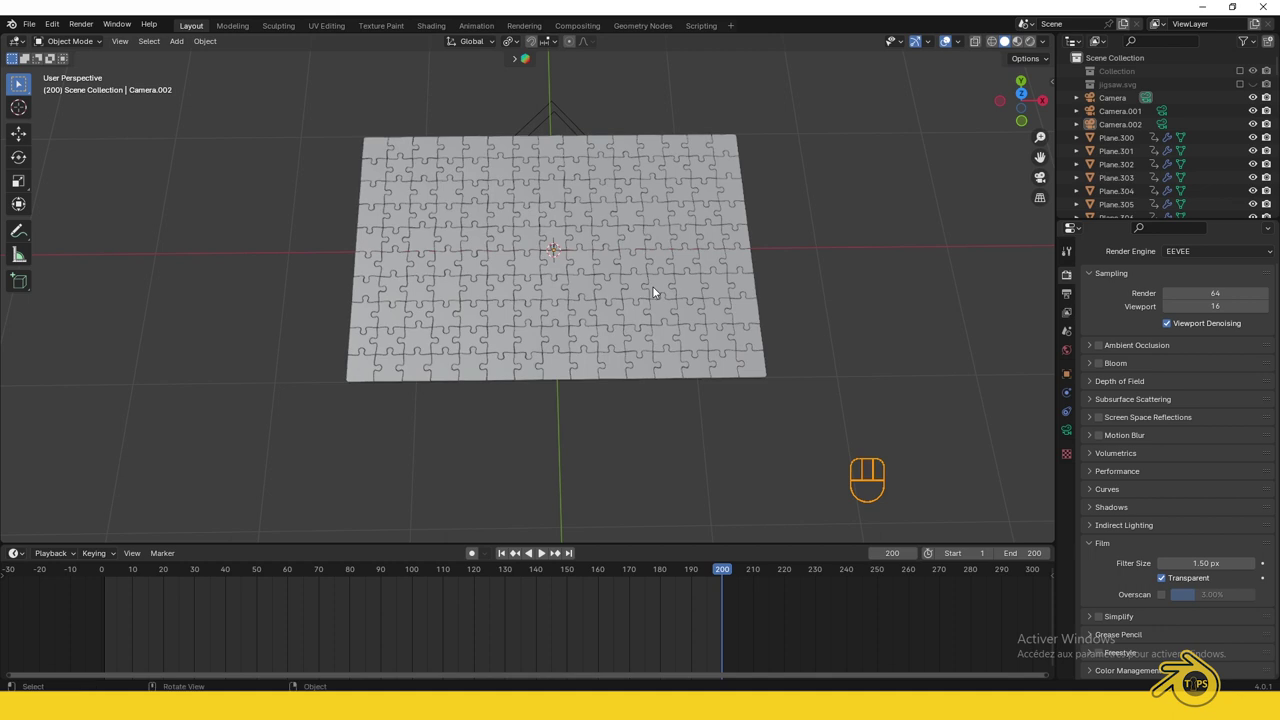
key("ctrl+alt+KP_0")
scroll(652, 286, "up", 3)
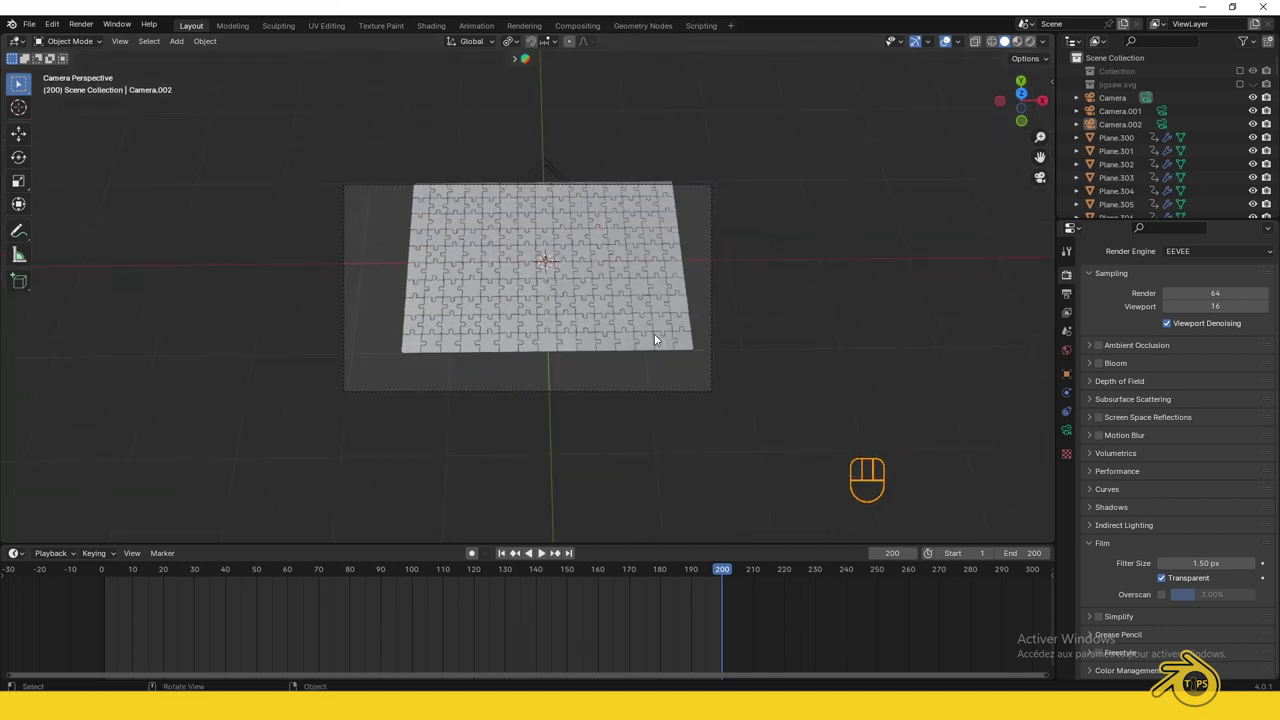
left_click(607, 388)
key("g")
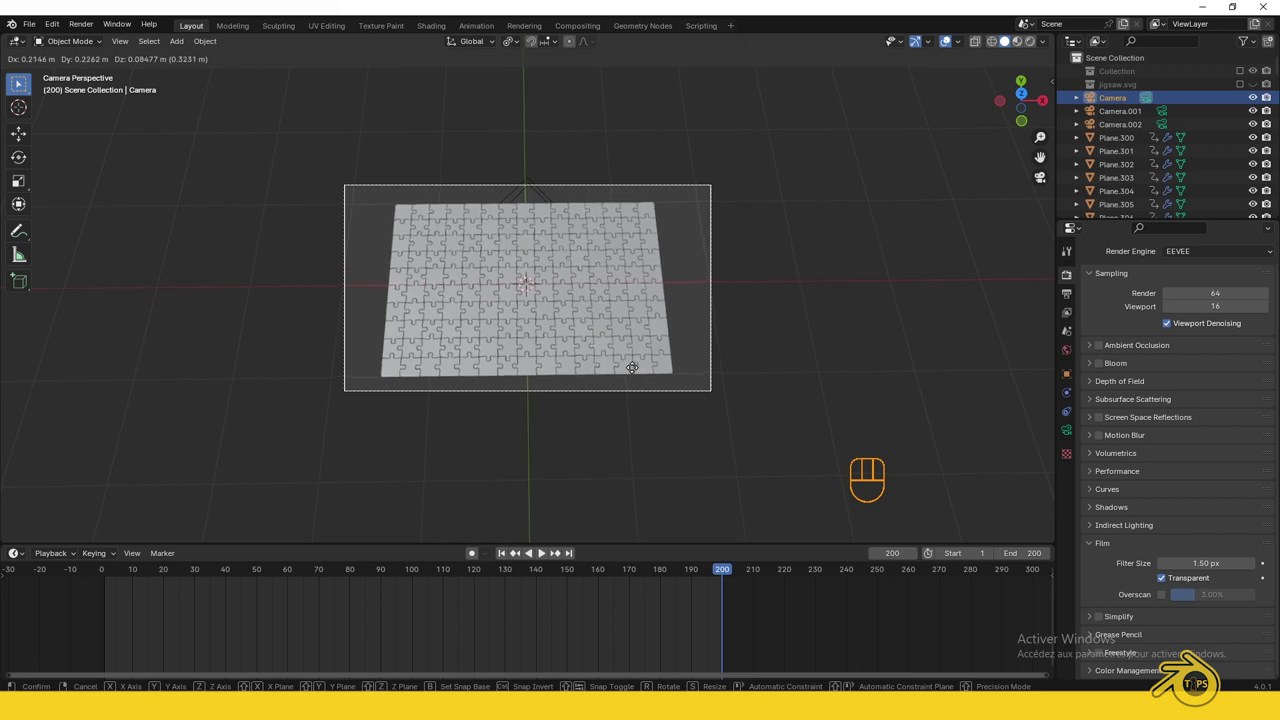
left_click(651, 397)
key("i")
left_click(650, 393)
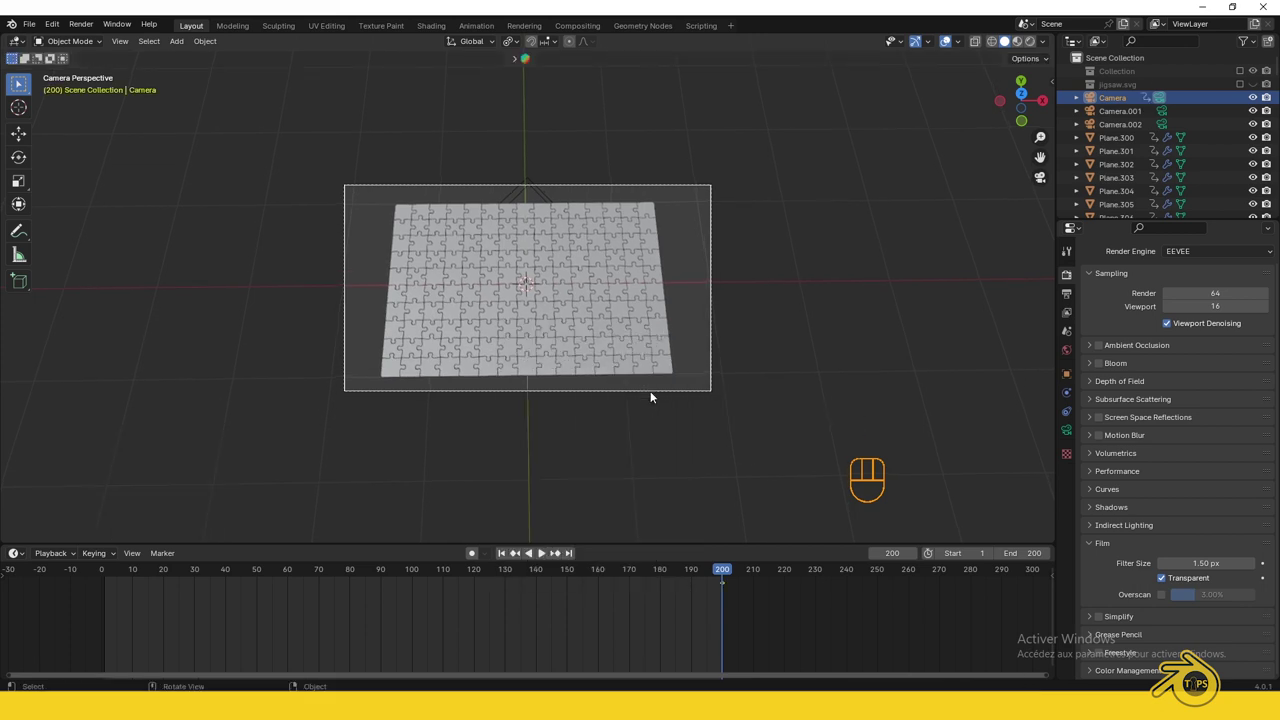
- Keyframe the camera's location and rotation at frame 1, then play the animation
left_click(892, 553)
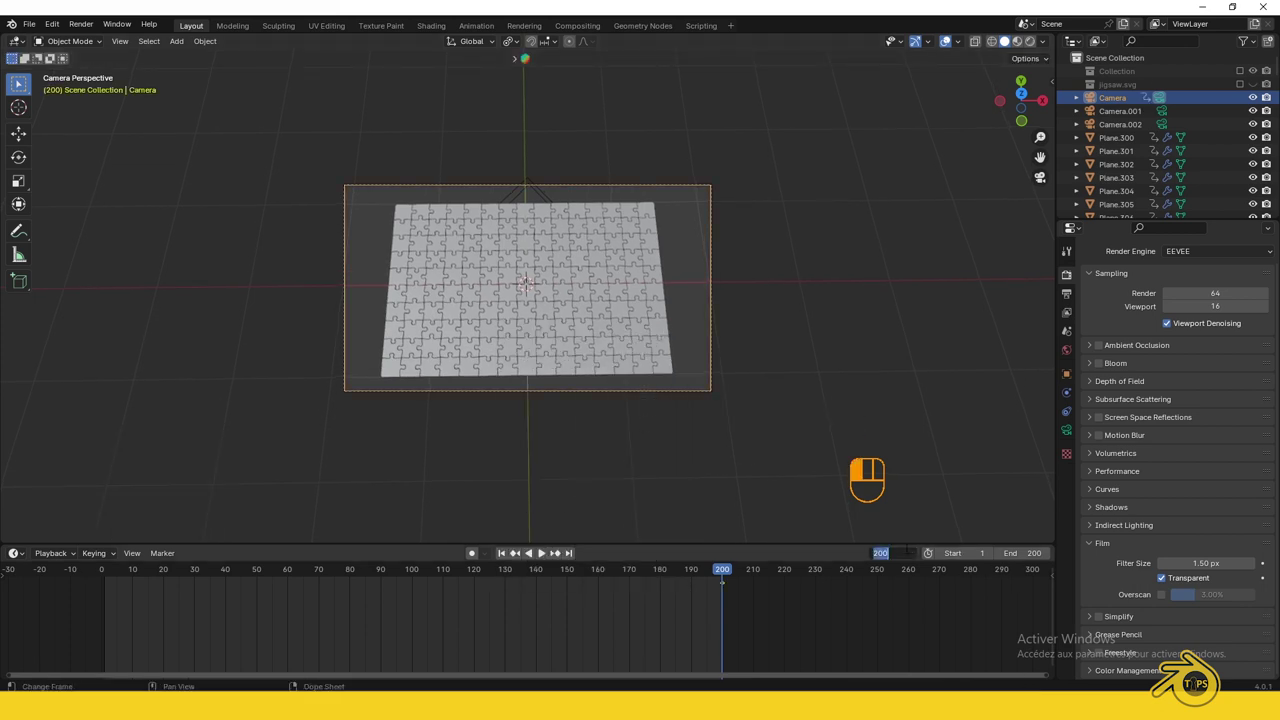
type("1")
key("Return")
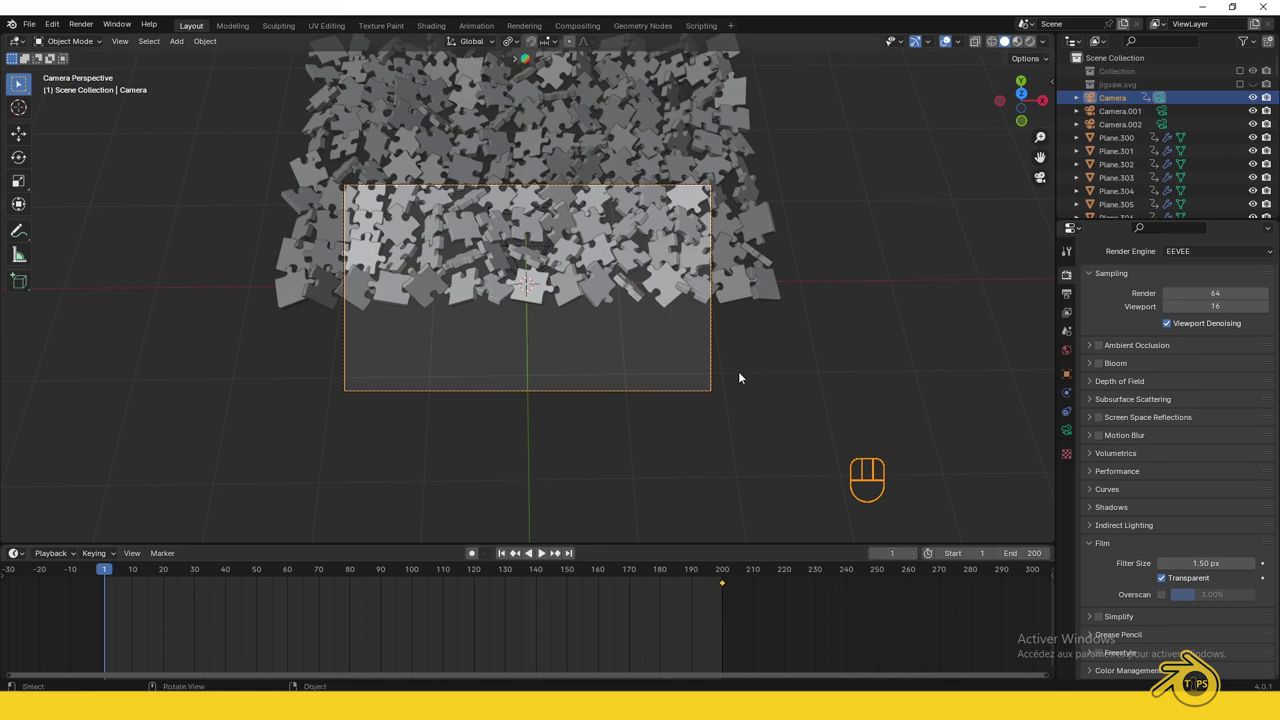
middle_click_drag(738, 374, 677, 293)
key("ctrl+alt+KP_0")
scroll(548, 323, "up", 3)
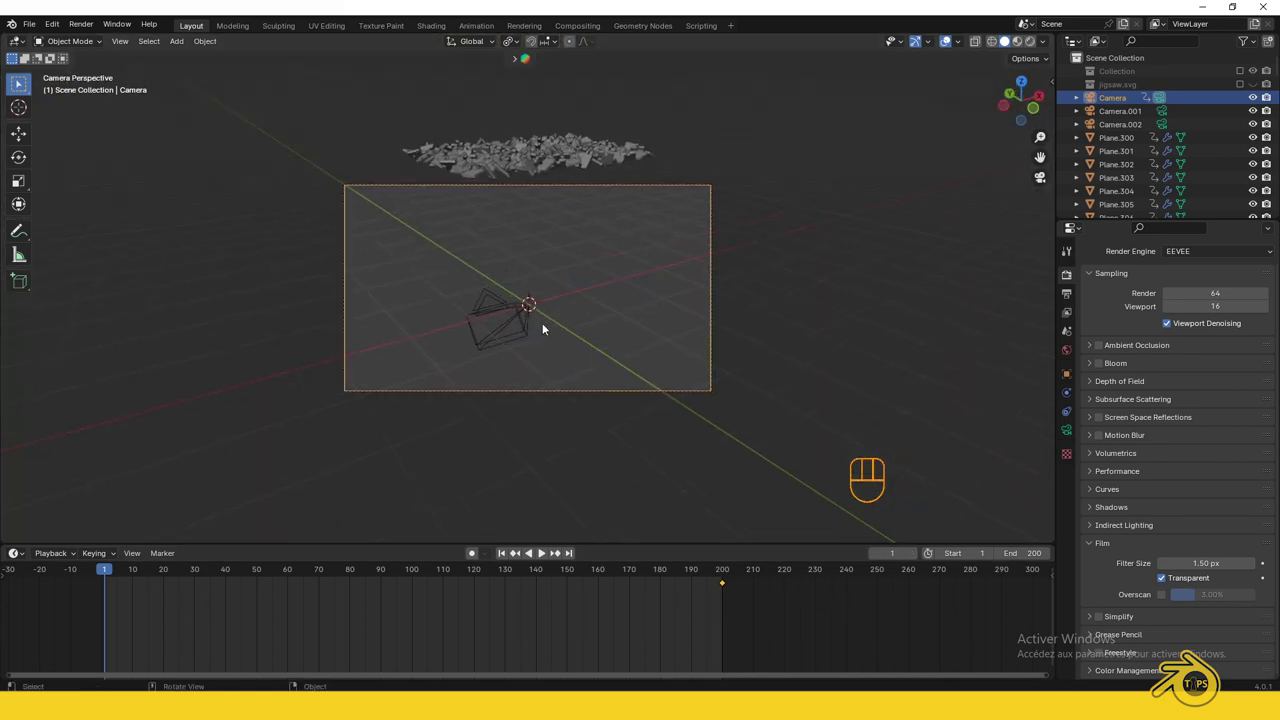
key("i")
left_click(464, 358)
key("space")
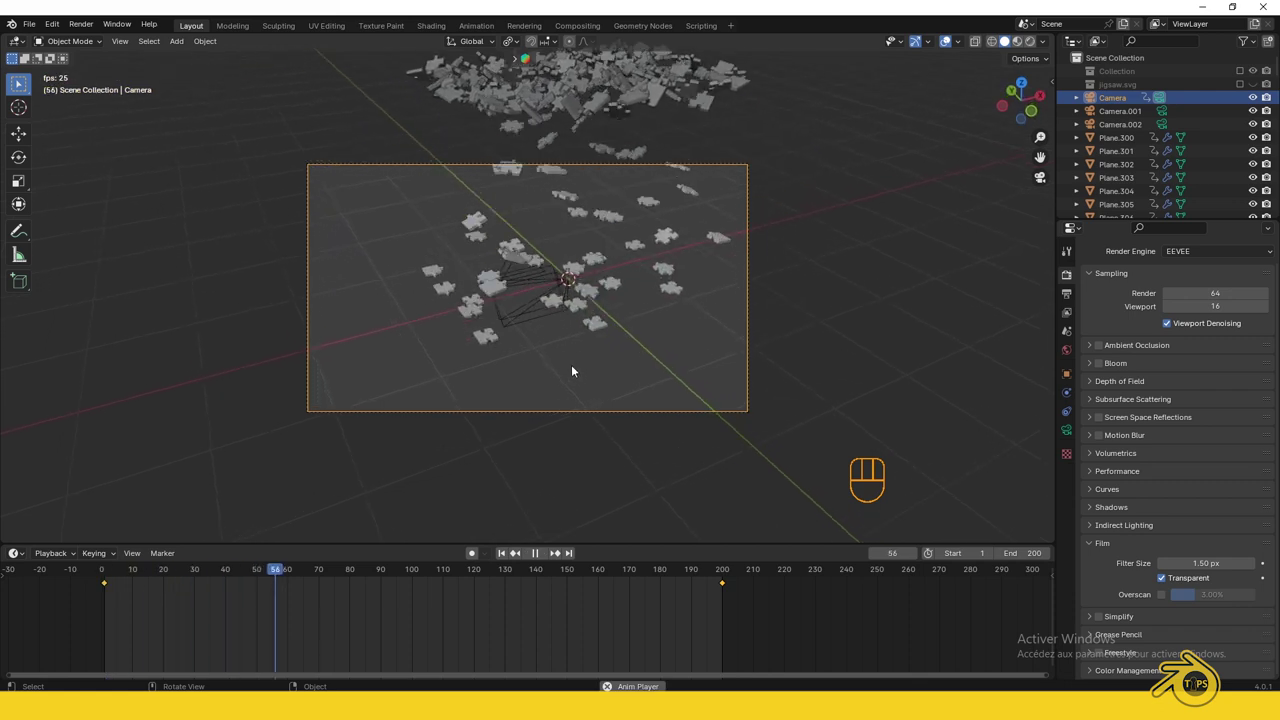
- Add a plane scaled 2.334 and lower it along Z just beneath the puzzle pieces
key("shift+a")
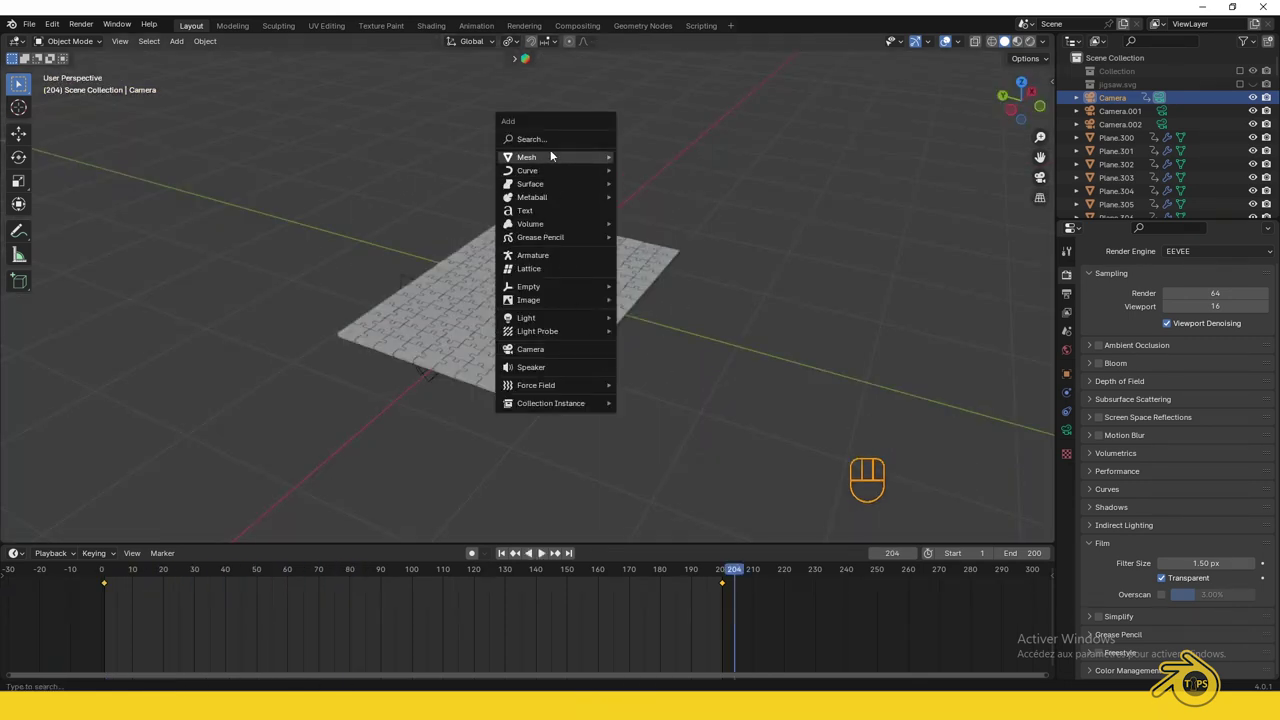
mouse_move(550, 156)
left_click(633, 162)
key("s")
left_click(640, 300)
key("g")
key("z")
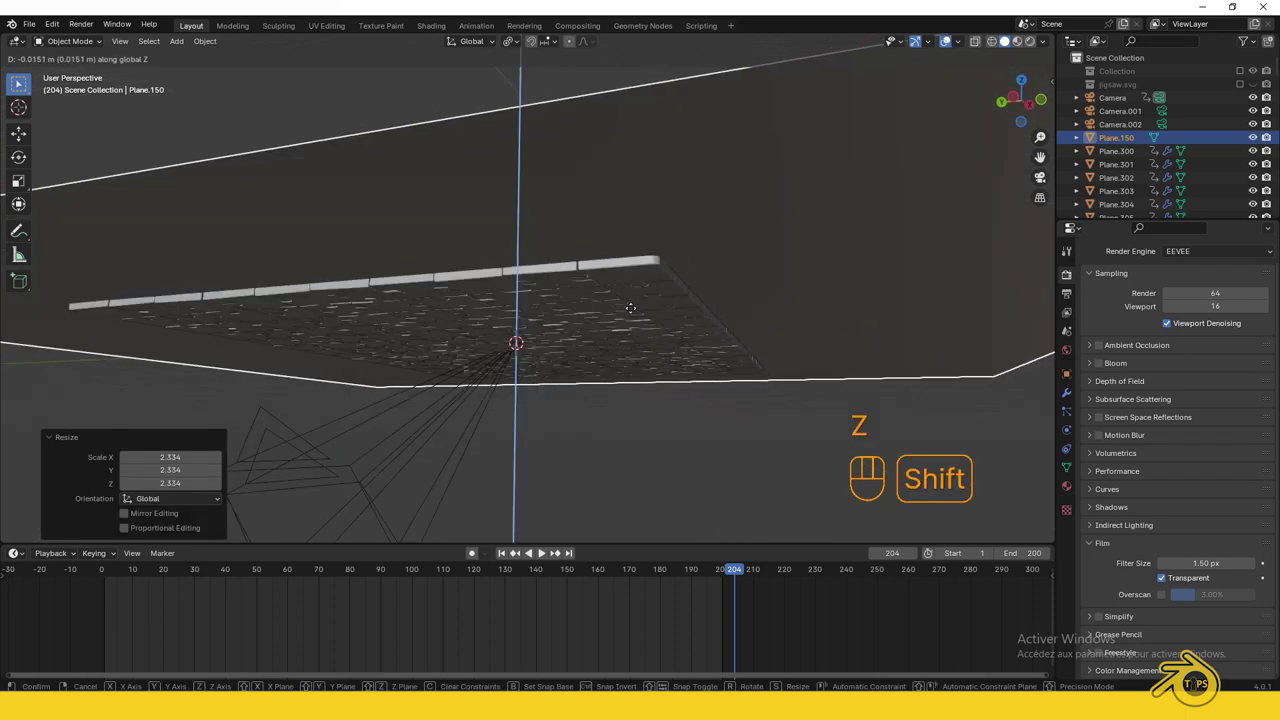
left_click(635, 350)
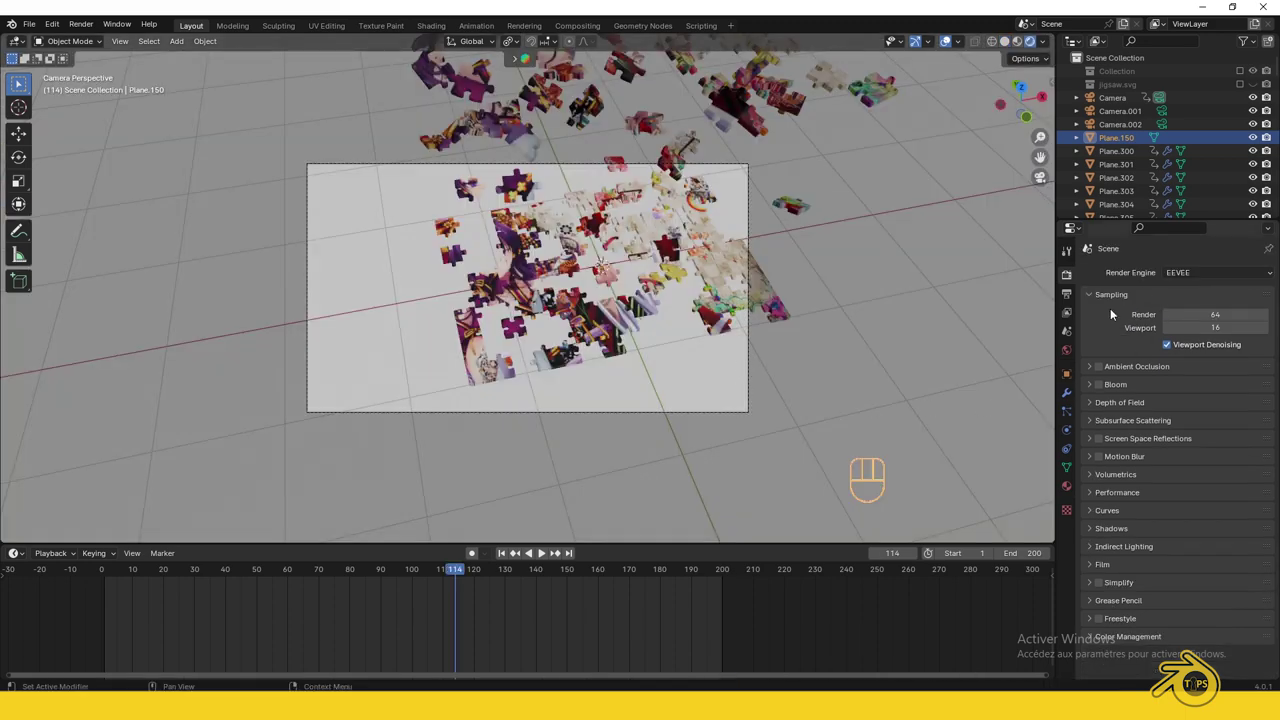
- Switch the render engine to Cycles using the GPU Compute device
left_click(1190, 272)
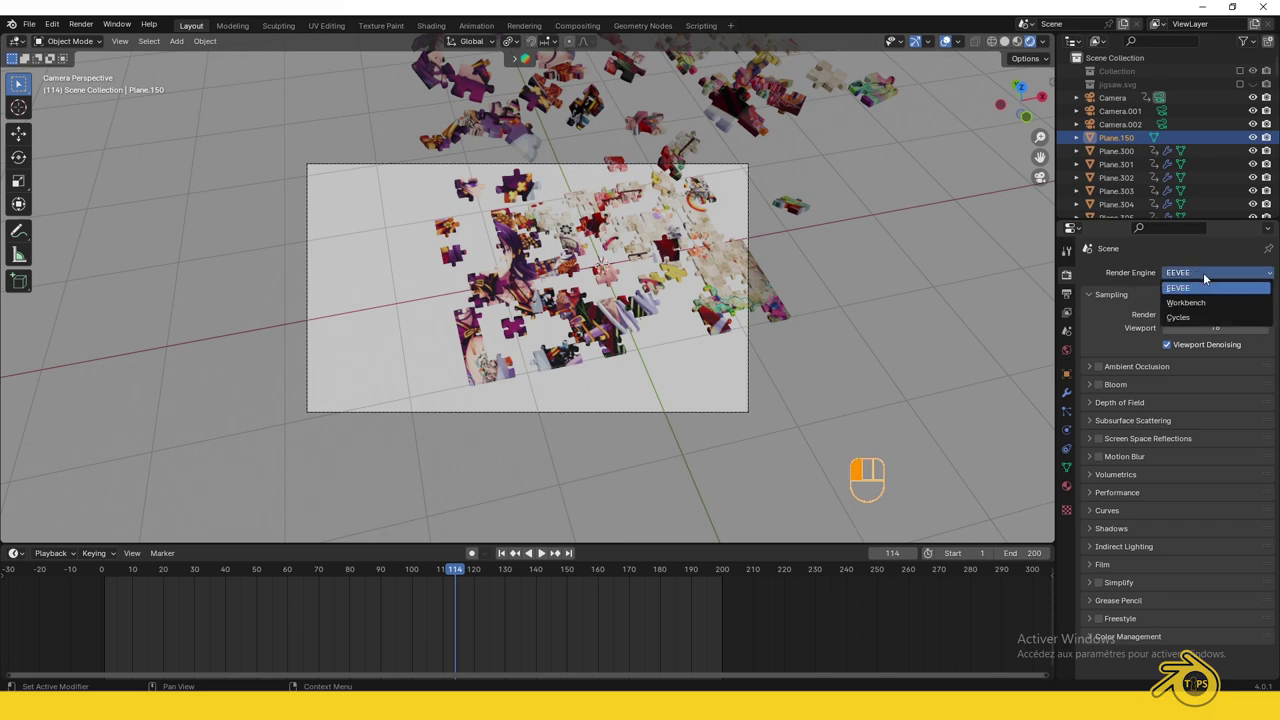
left_click(1180, 318)
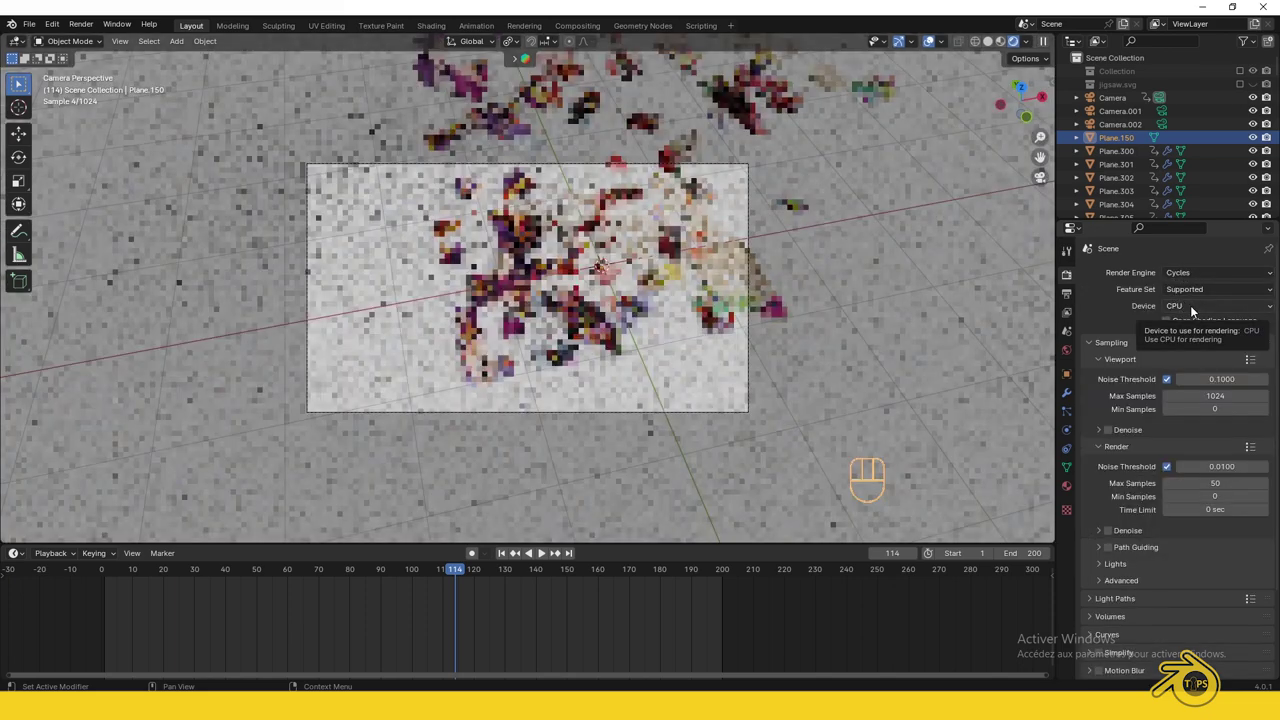
left_click(1191, 308)
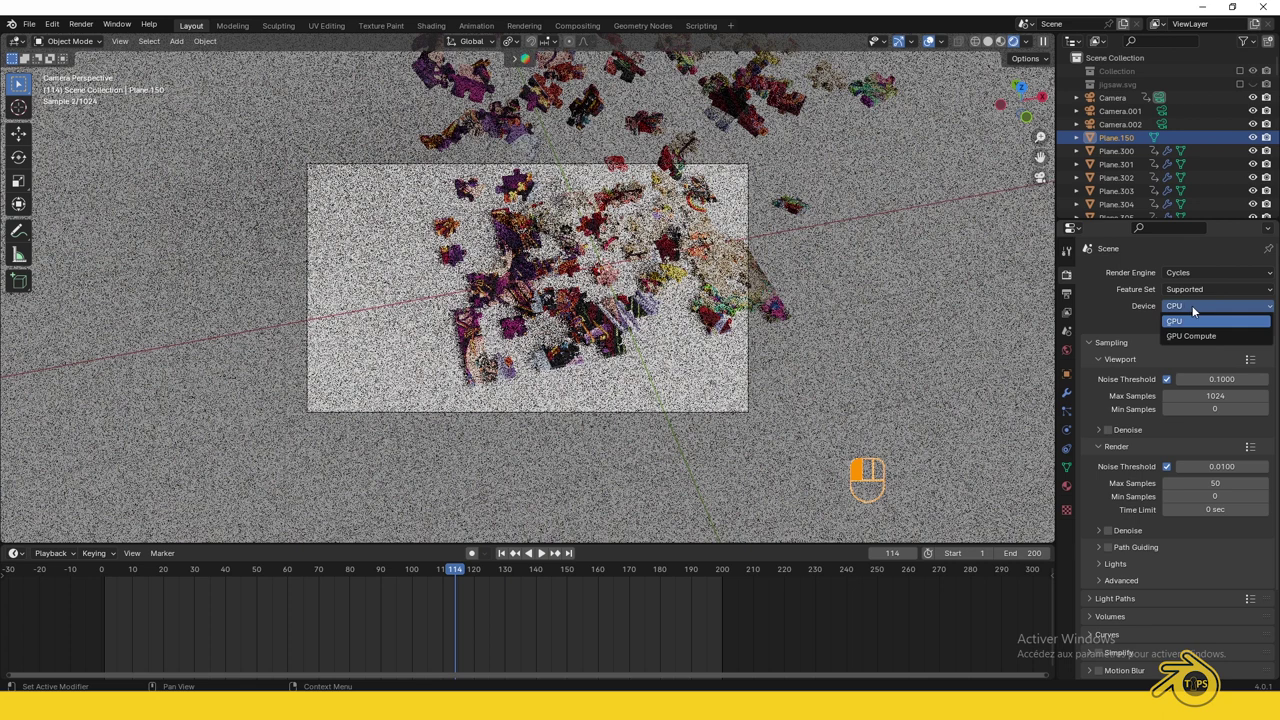
left_click(1188, 336)
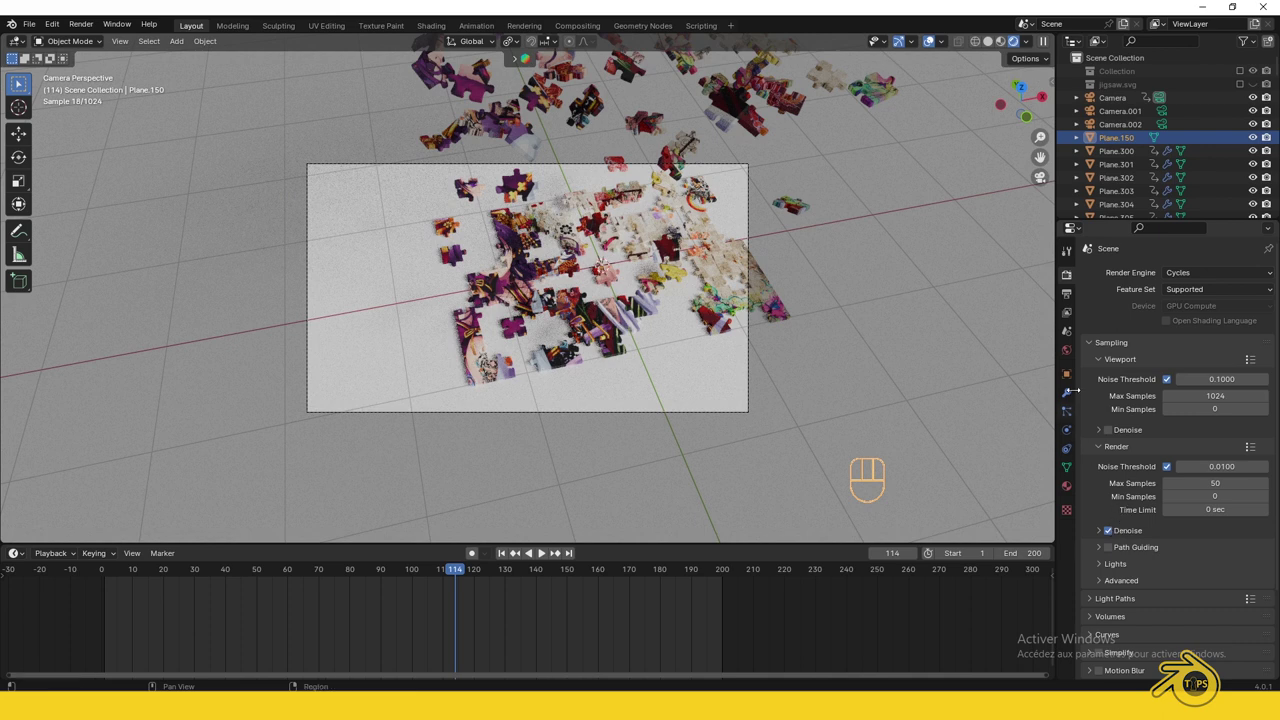
left_click(1066, 293)
- Keep the /tmp\ output folder and PNG file format for the rendered frames
scroll(1200, 470, "down", 2)
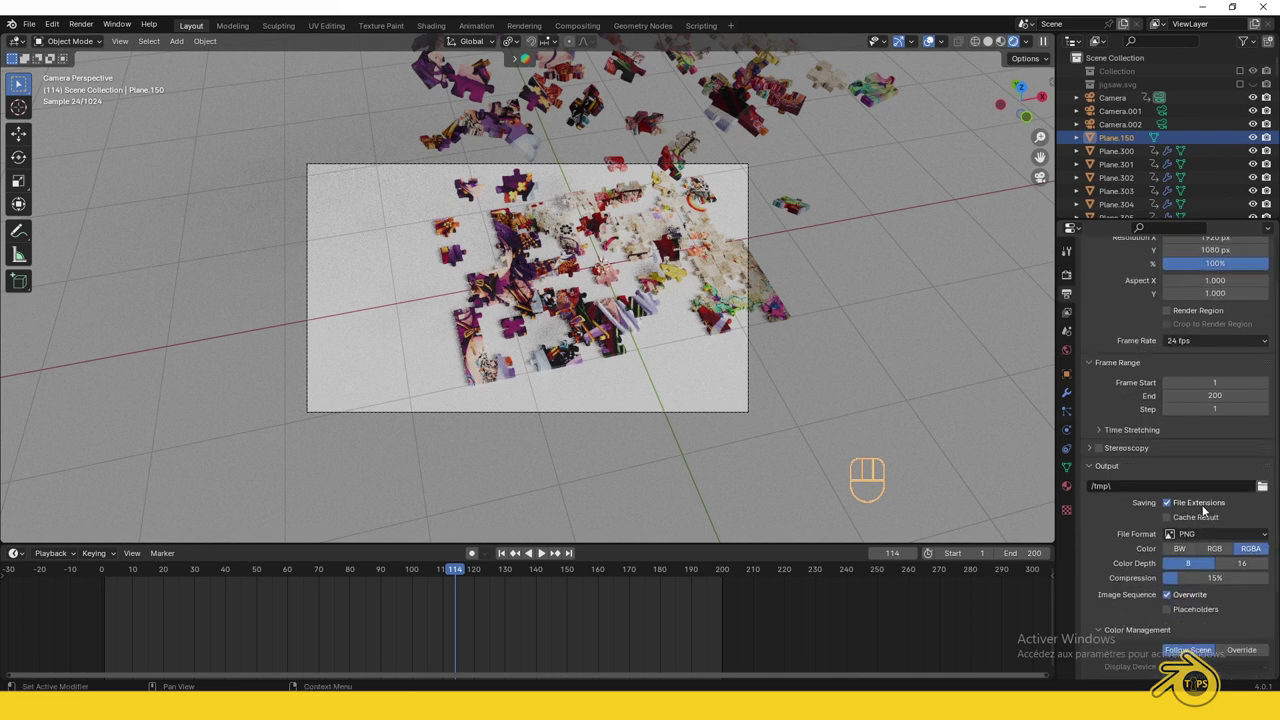
left_click(1261, 487)
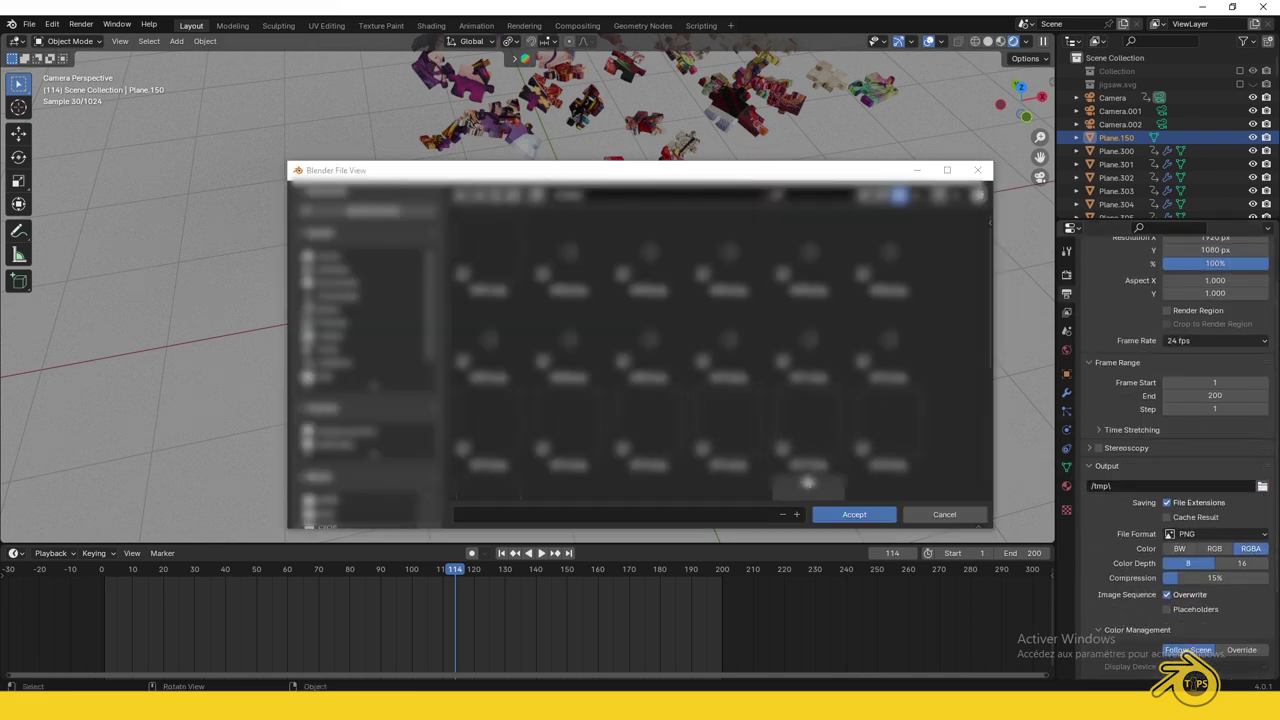
left_click(943, 513)
left_click(1190, 536)
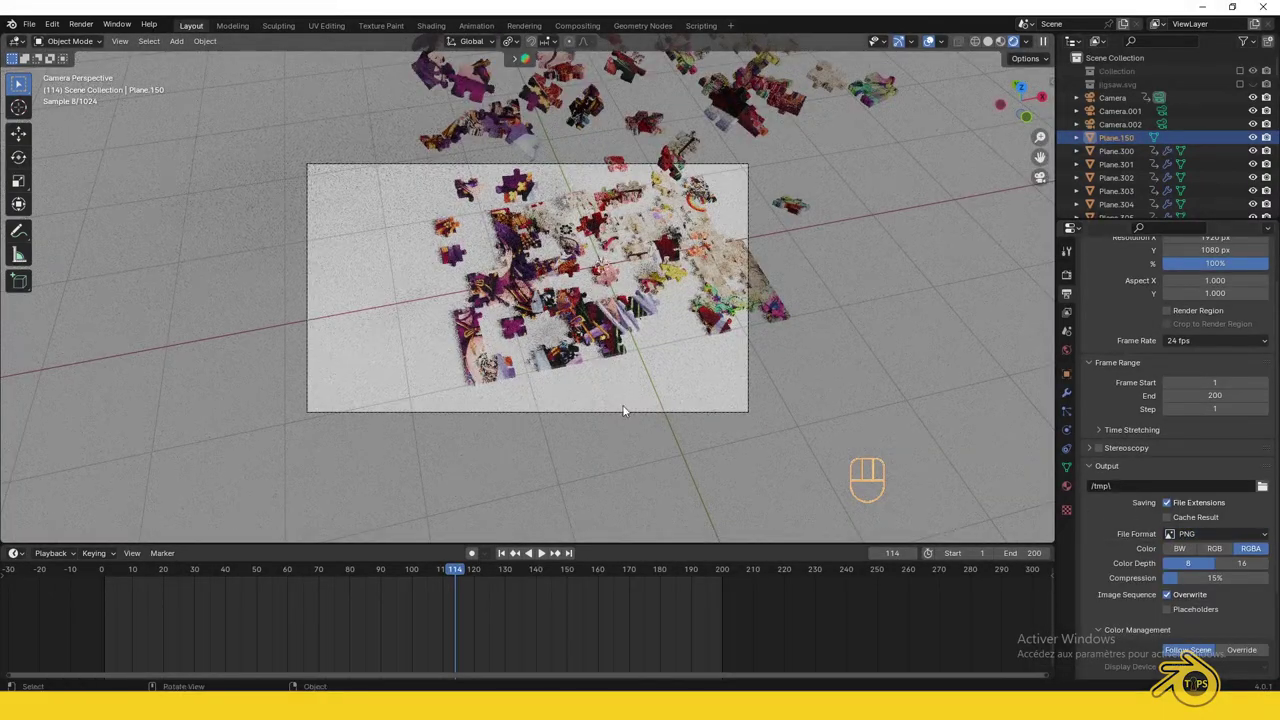
left_click(81, 23)
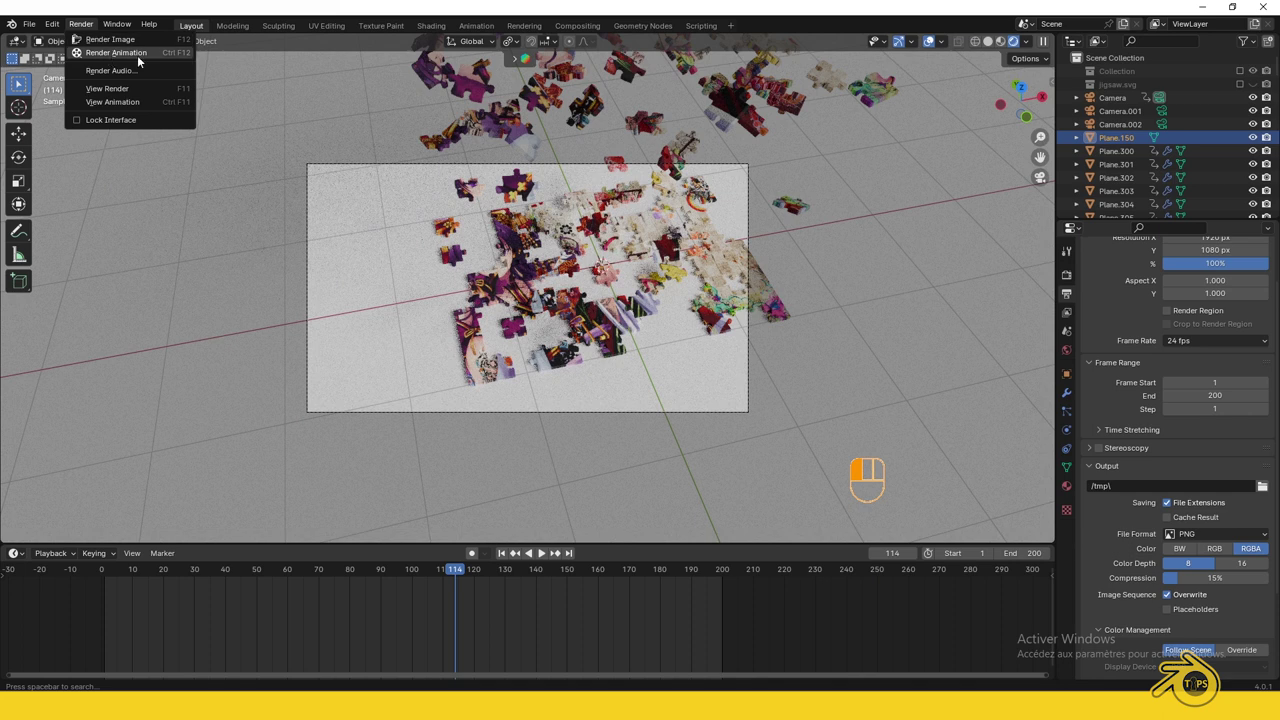